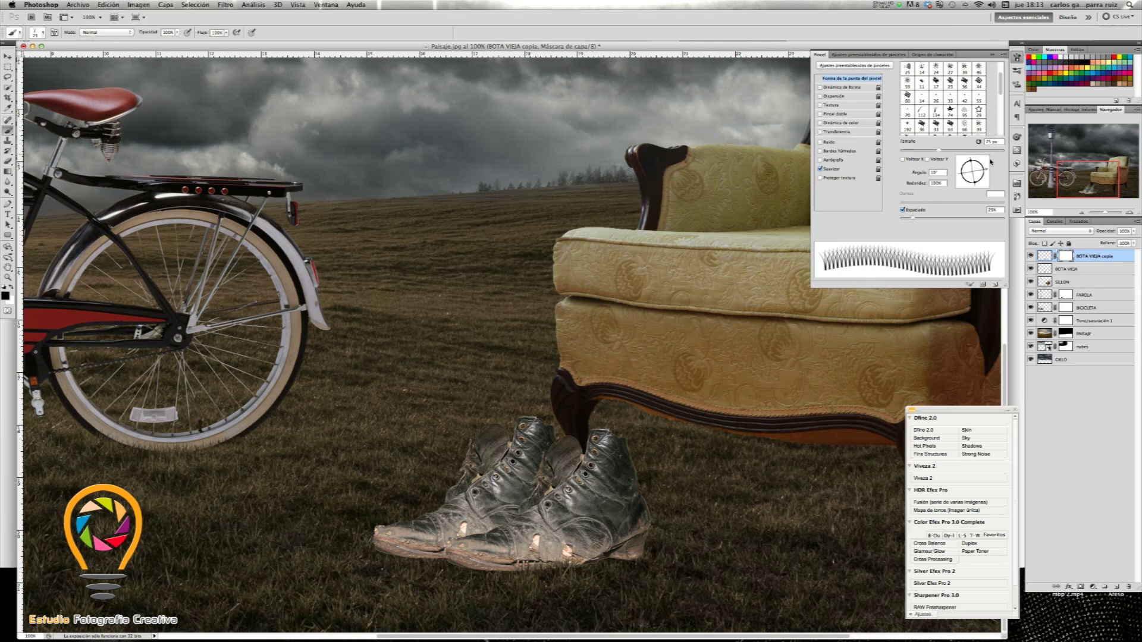
Step: Paint grass blades on the BOTA VIEJA copia mask along the boot soles and heels, tilting the tip
drag(987, 172, 986, 179)
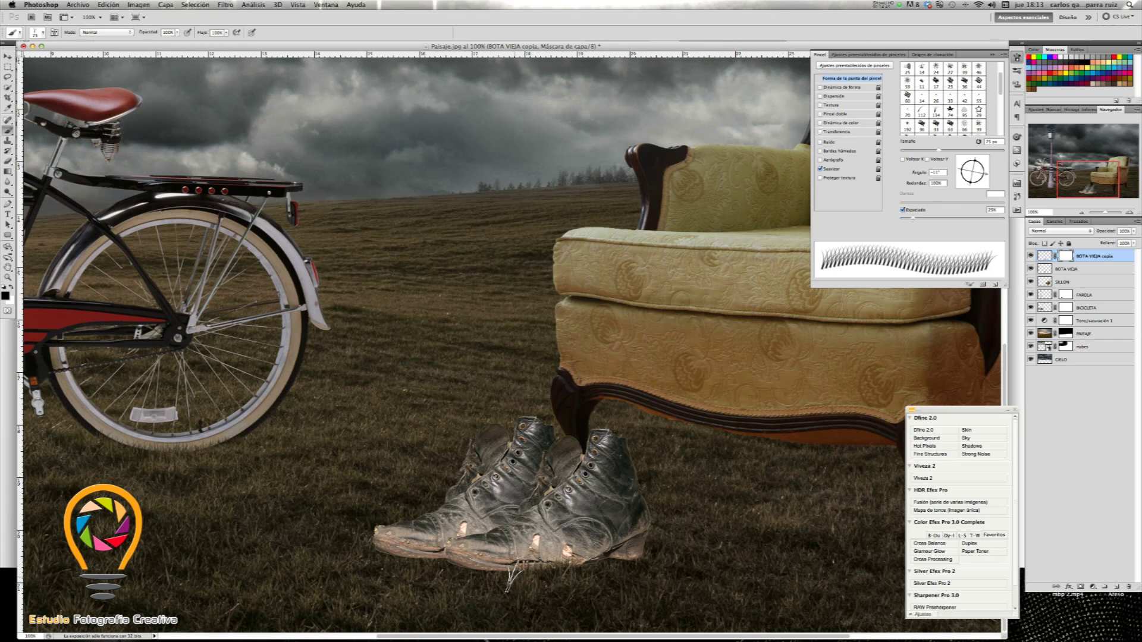
mouse_move(625, 580)
mouse_down()
mouse_move(632, 562)
mouse_move(589, 571)
mouse_up()
drag(588, 565, 562, 571)
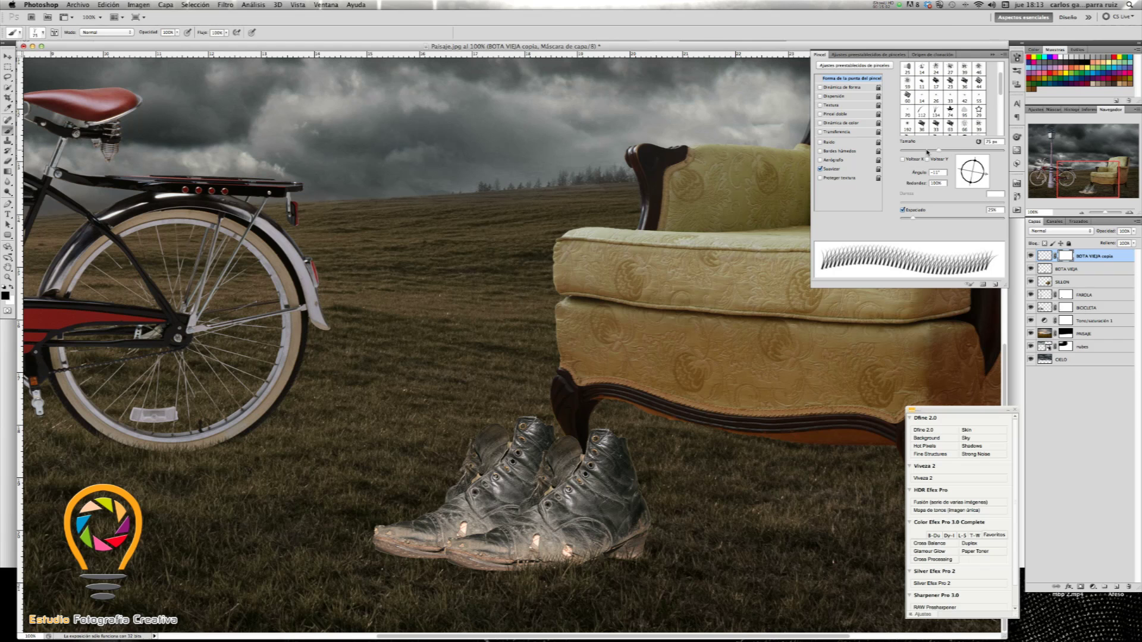
drag(518, 602, 491, 576)
drag(988, 176, 988, 169)
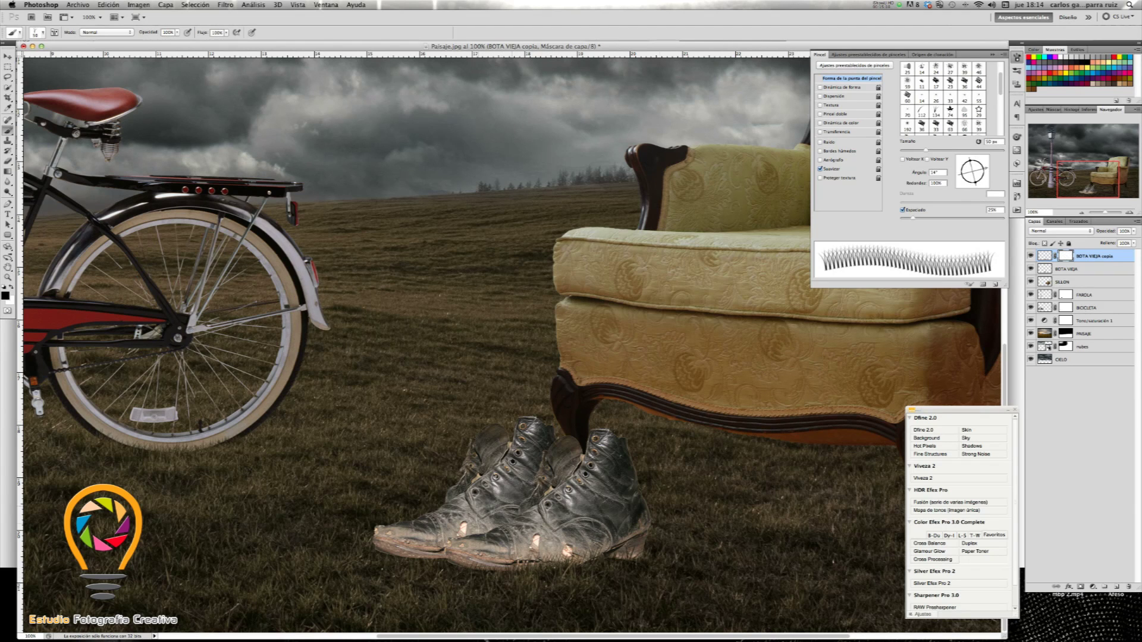
mouse_move(451, 568)
mouse_down()
mouse_move(635, 563)
mouse_move(628, 550)
mouse_up()
click(559, 573)
mouse_move(559, 574)
mouse_down()
mouse_move(631, 558)
mouse_move(549, 580)
mouse_up()
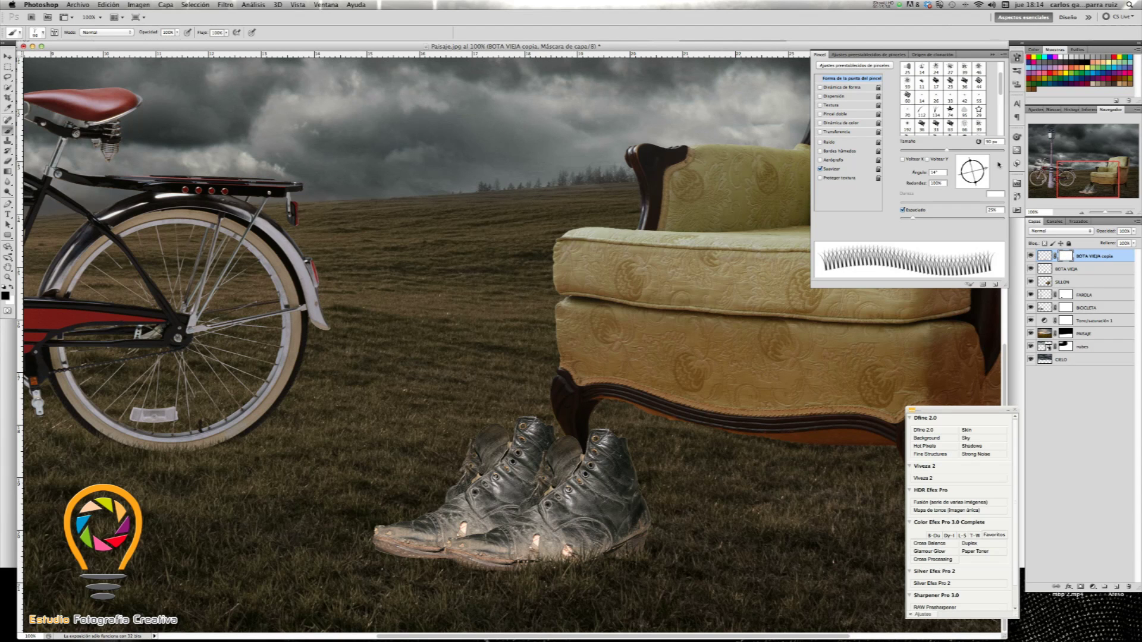
Step: Rotate the grass brush tip through several angles, ending near upright
drag(986, 170, 986, 171)
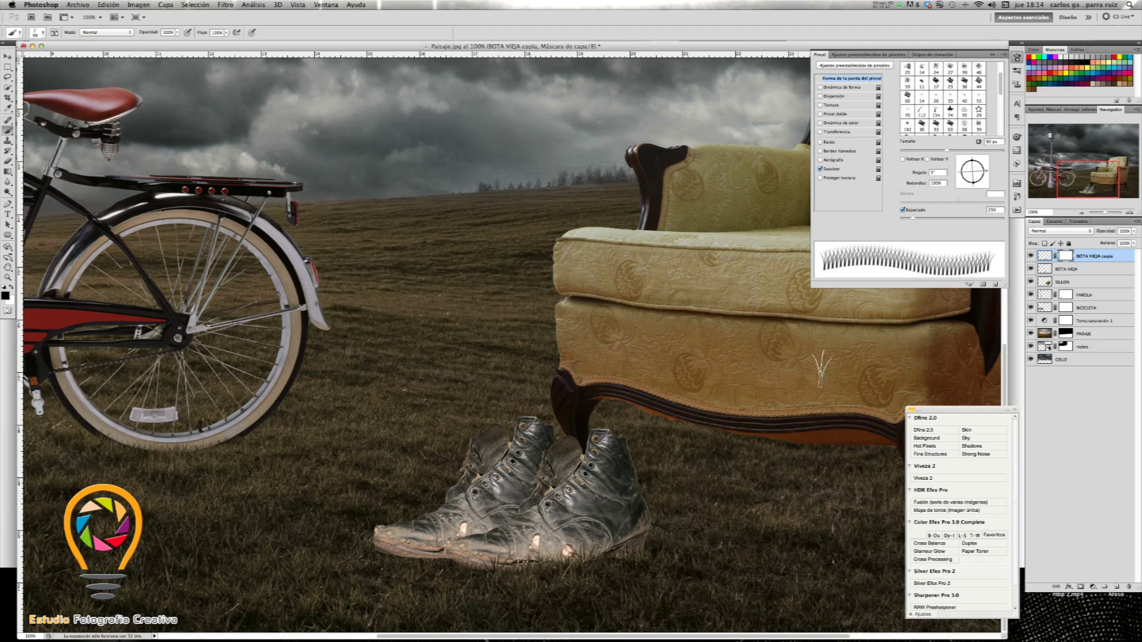
mouse_move(987, 171)
mouse_down()
mouse_move(848, 283)
mouse_move(1005, 190)
mouse_up()
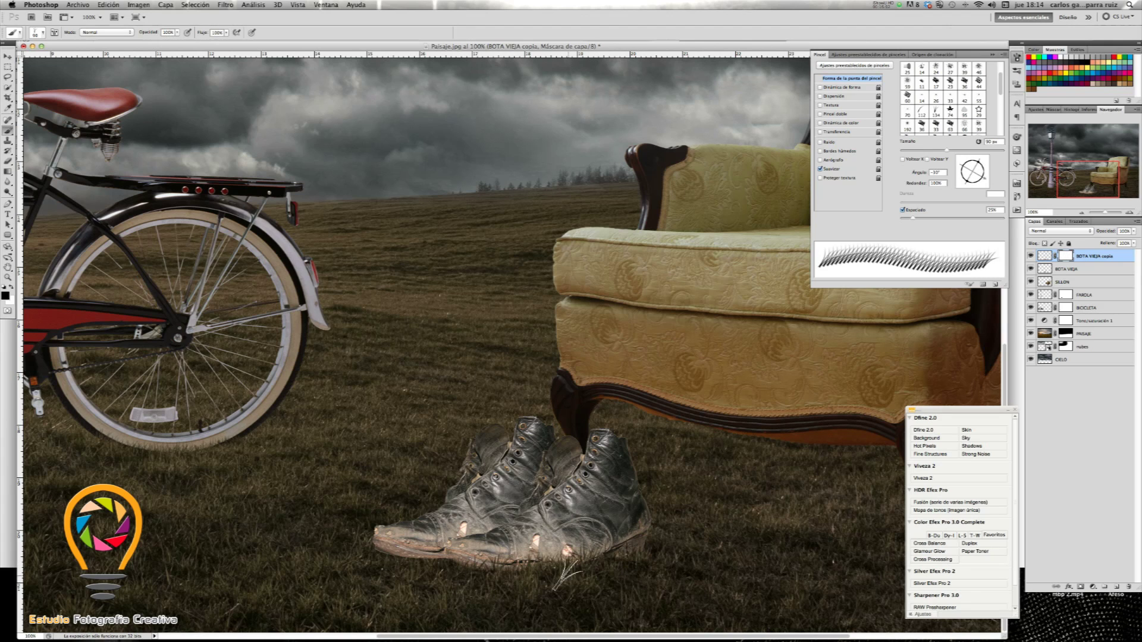
drag(990, 191, 987, 150)
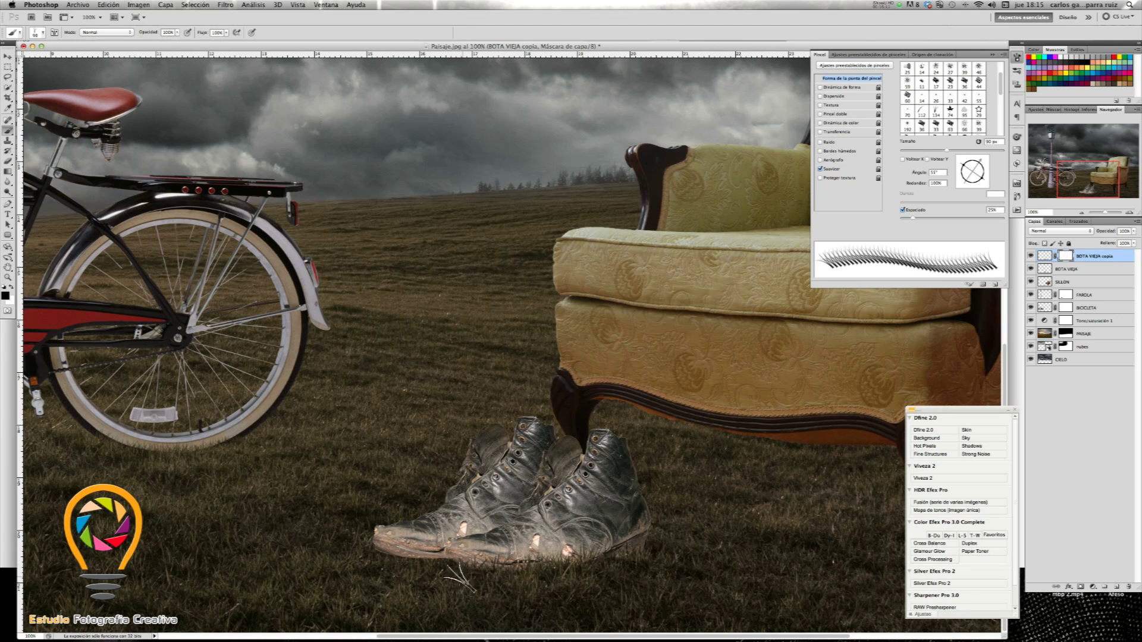
drag(981, 160, 988, 170)
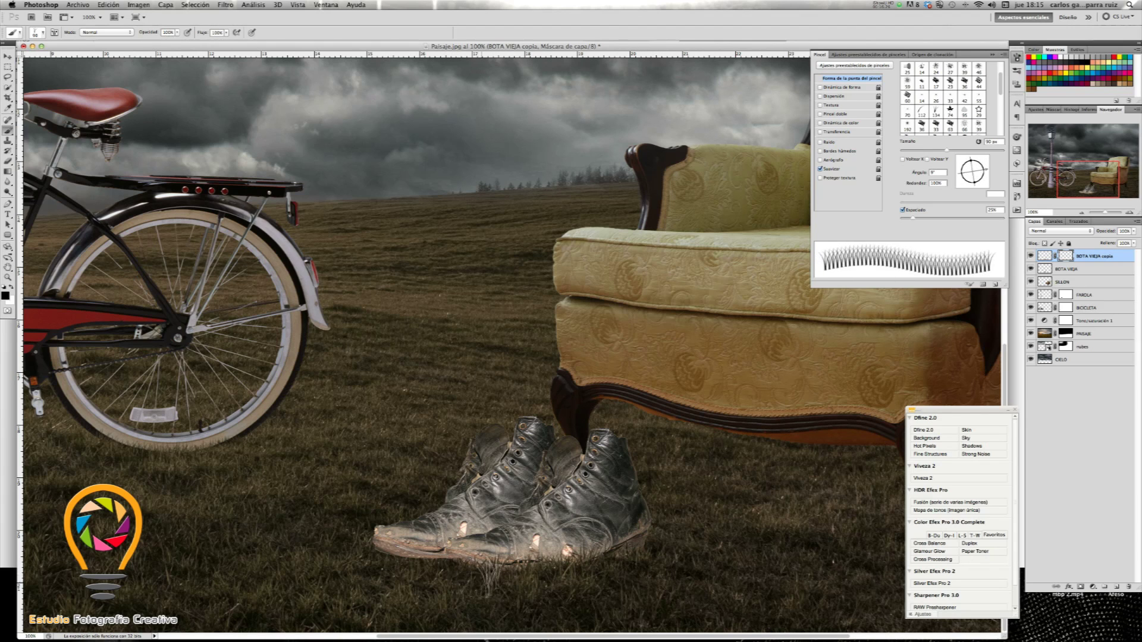
Step: Add a layer mask to BOTA VIEJA and set the grass brush to 39 px, tilted slightly
click(1089, 271)
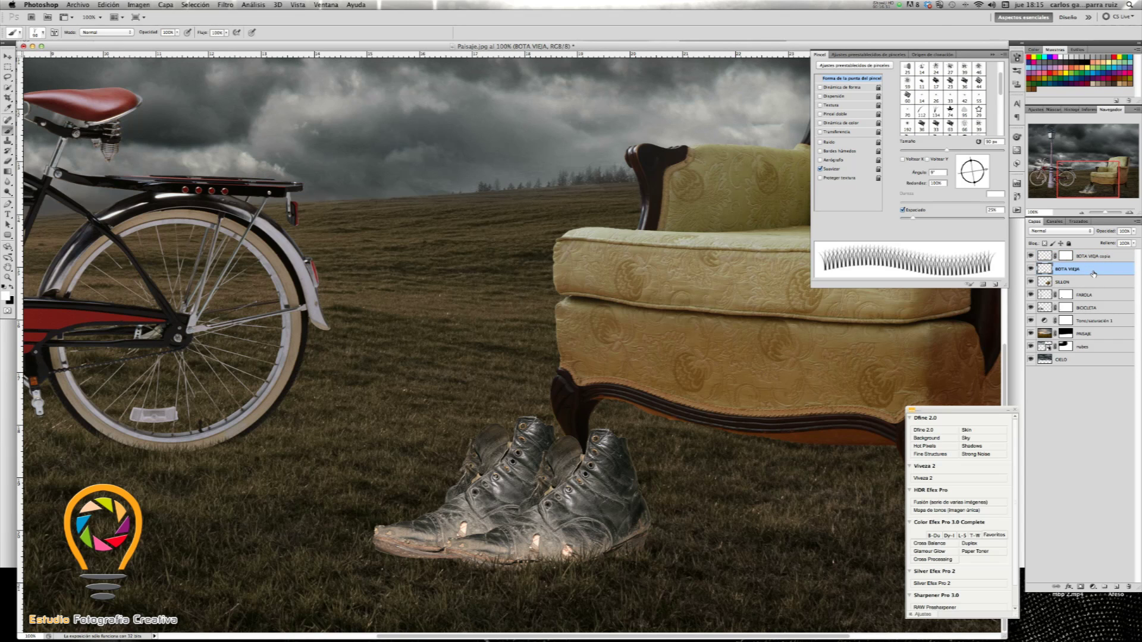
click(1081, 587)
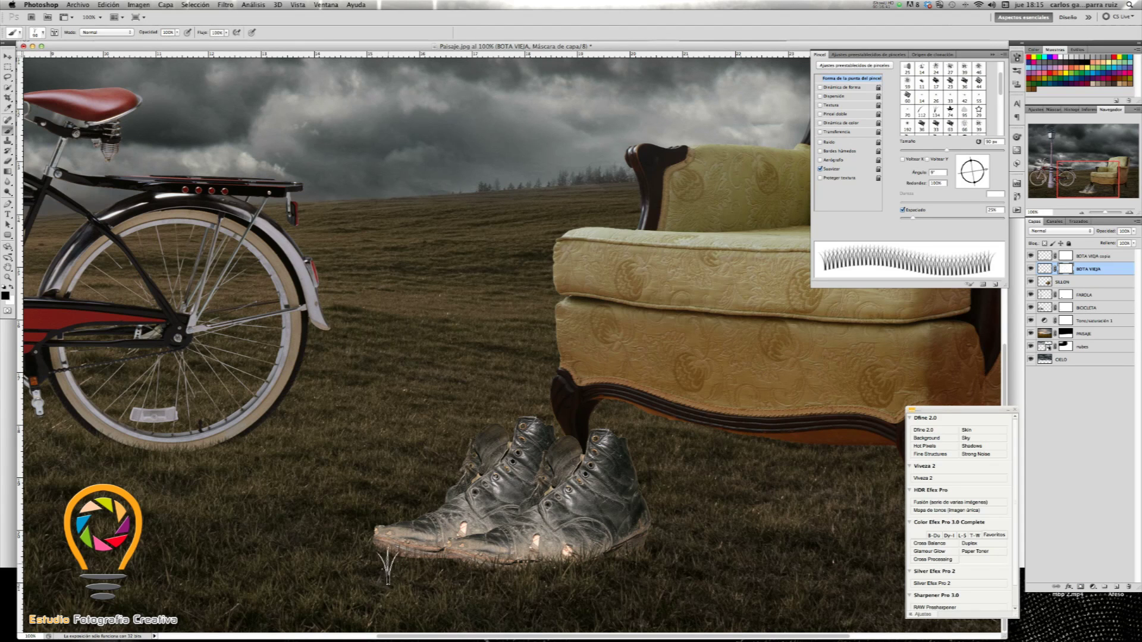
click(989, 175)
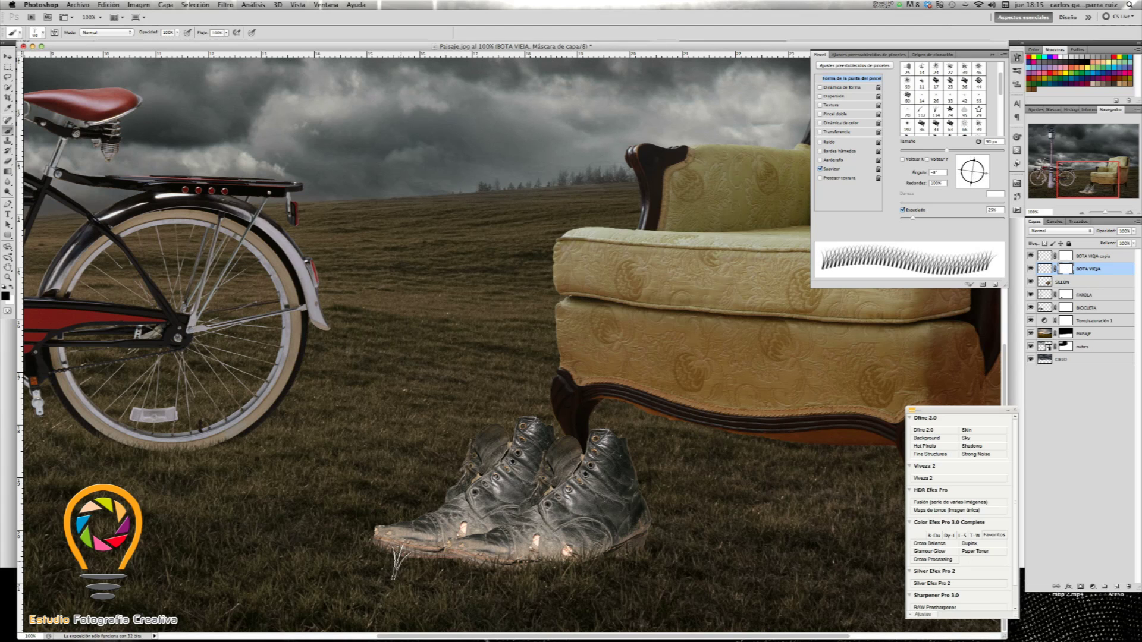
drag(946, 151, 920, 151)
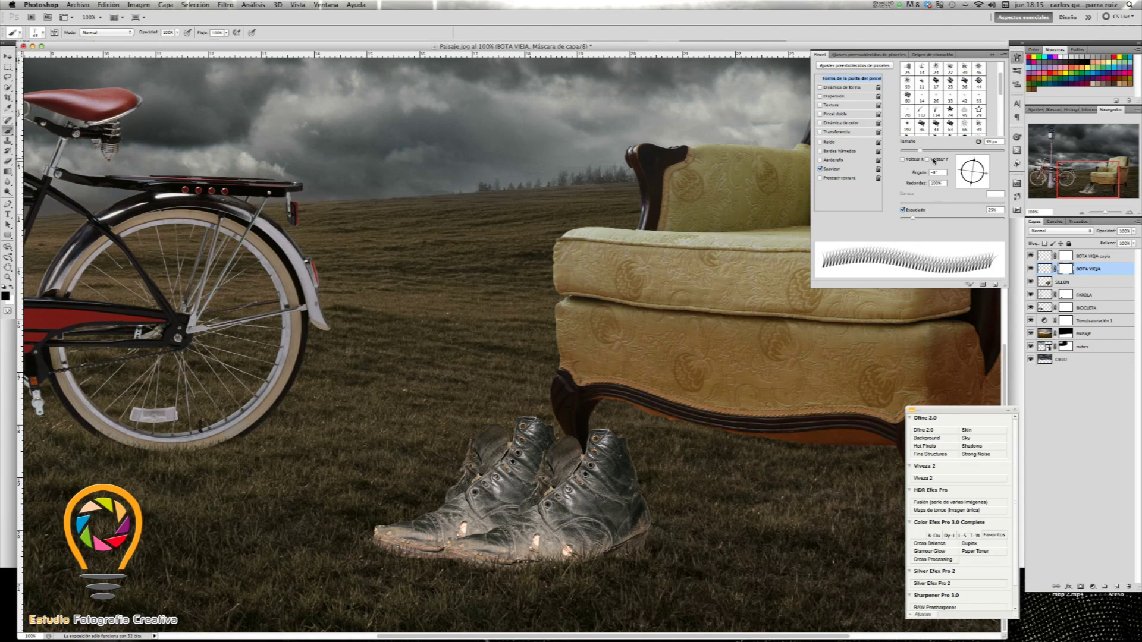
Step: Paint grass along the boot's lower edge and left tip, enlarging the brush to 71 px
drag(406, 561, 444, 564)
drag(363, 554, 368, 542)
drag(432, 564, 389, 553)
click(934, 151)
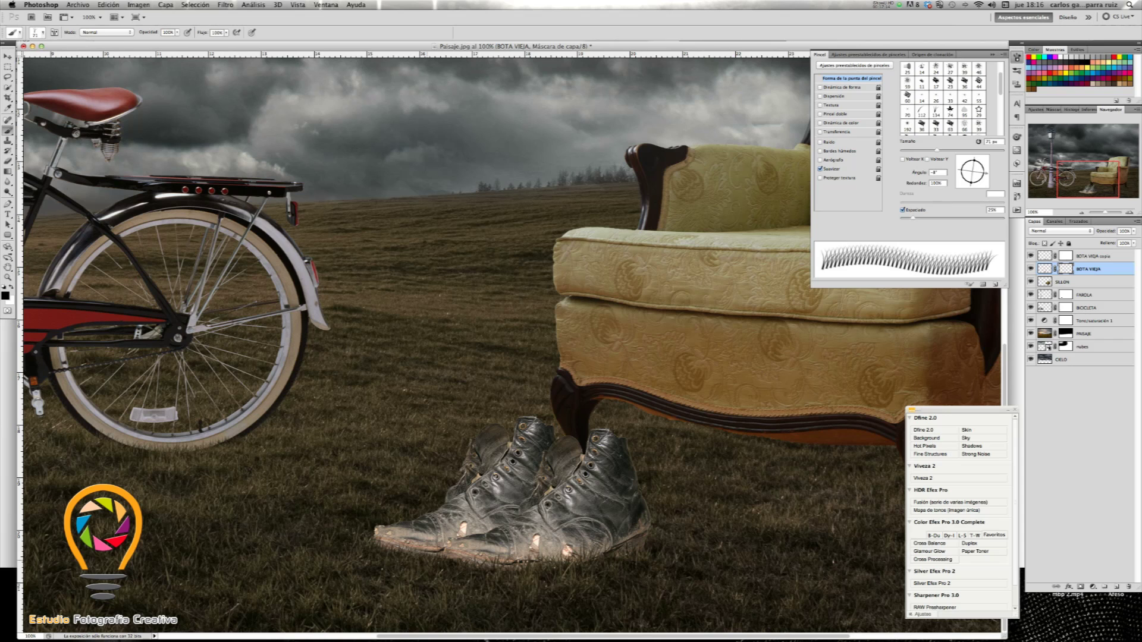
drag(421, 562, 384, 561)
drag(988, 177, 987, 164)
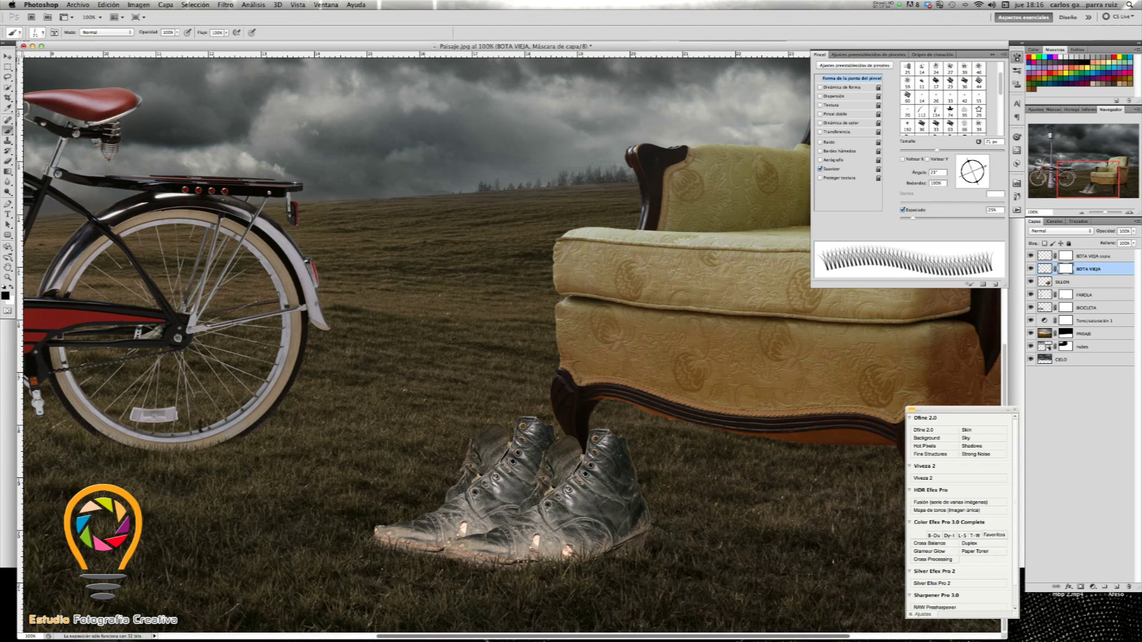
Step: Paint grass blades around the boot toes on the BOTA VIEJA copia mask
click(1067, 257)
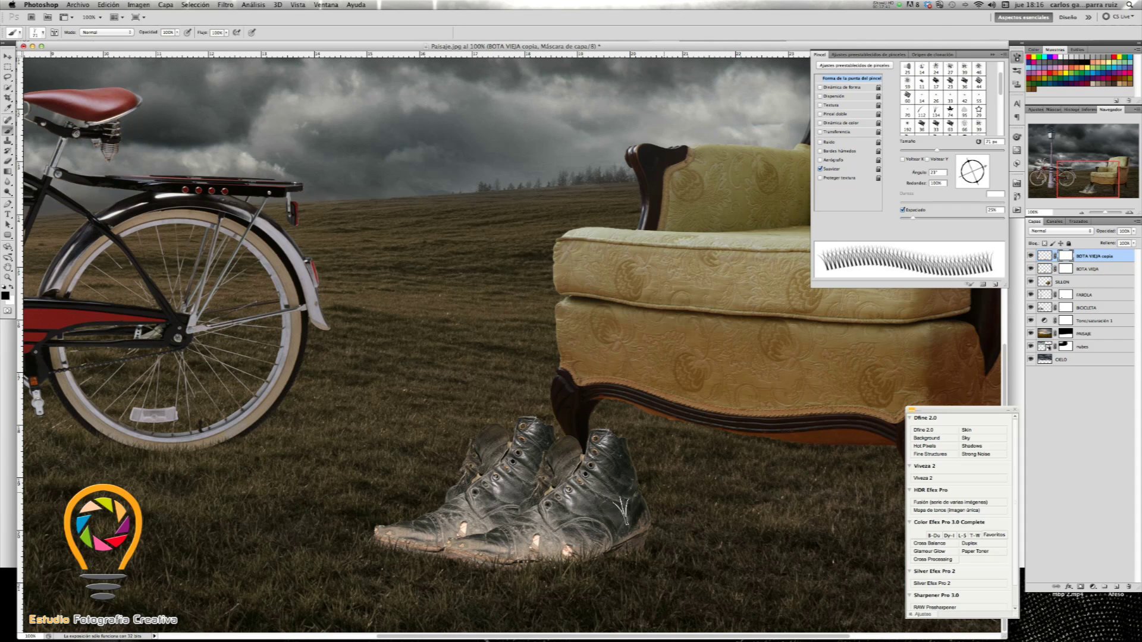
click(435, 568)
drag(427, 570, 446, 566)
click(988, 173)
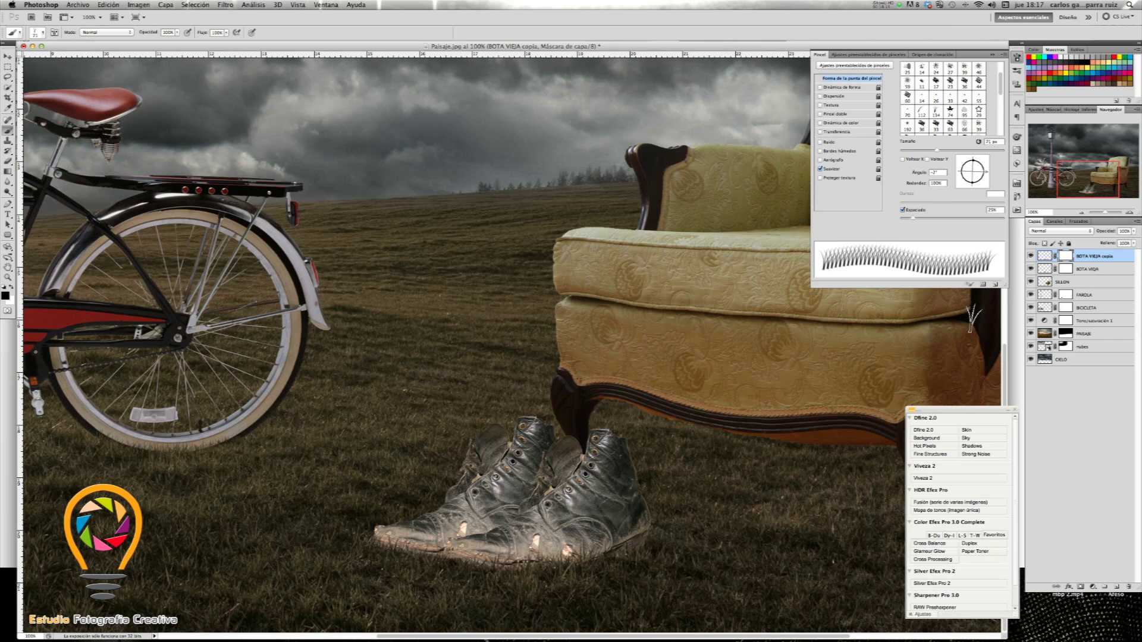
Step: Toggle the boot masks off and back on to compare, then pan to the armchair
shift+click(1071, 254)
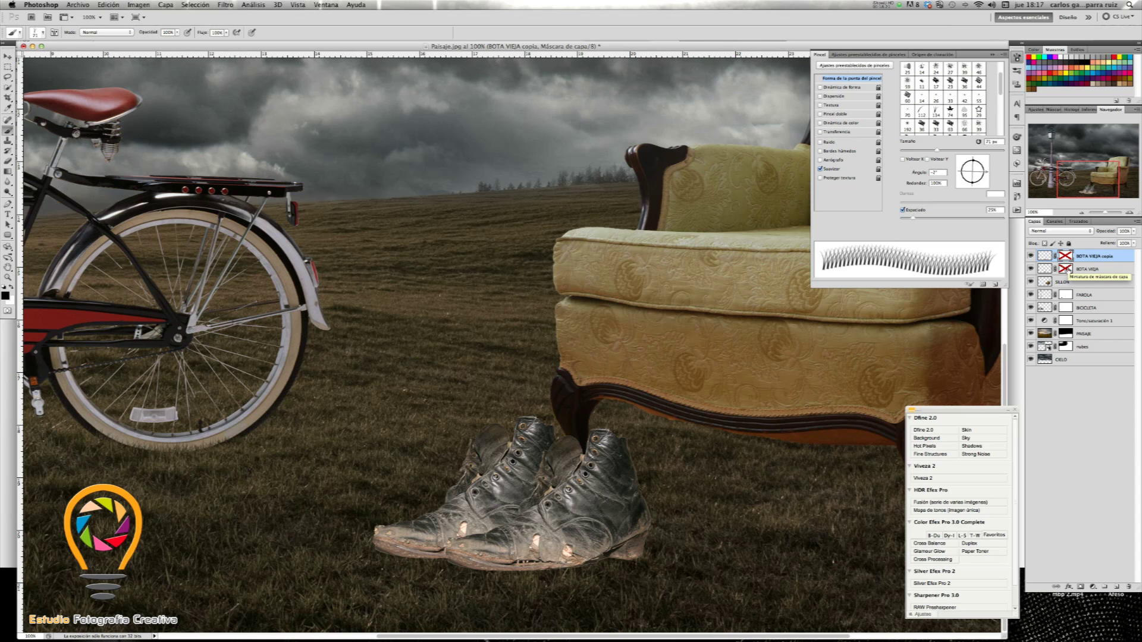
shift+click(1065, 268)
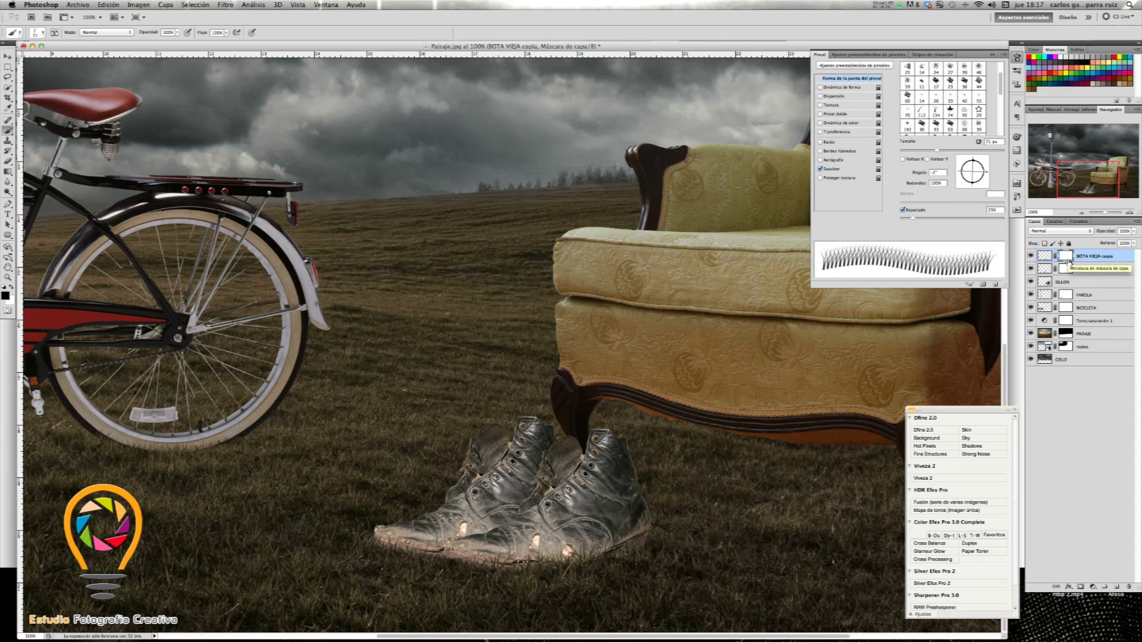
drag(1096, 177, 1116, 178)
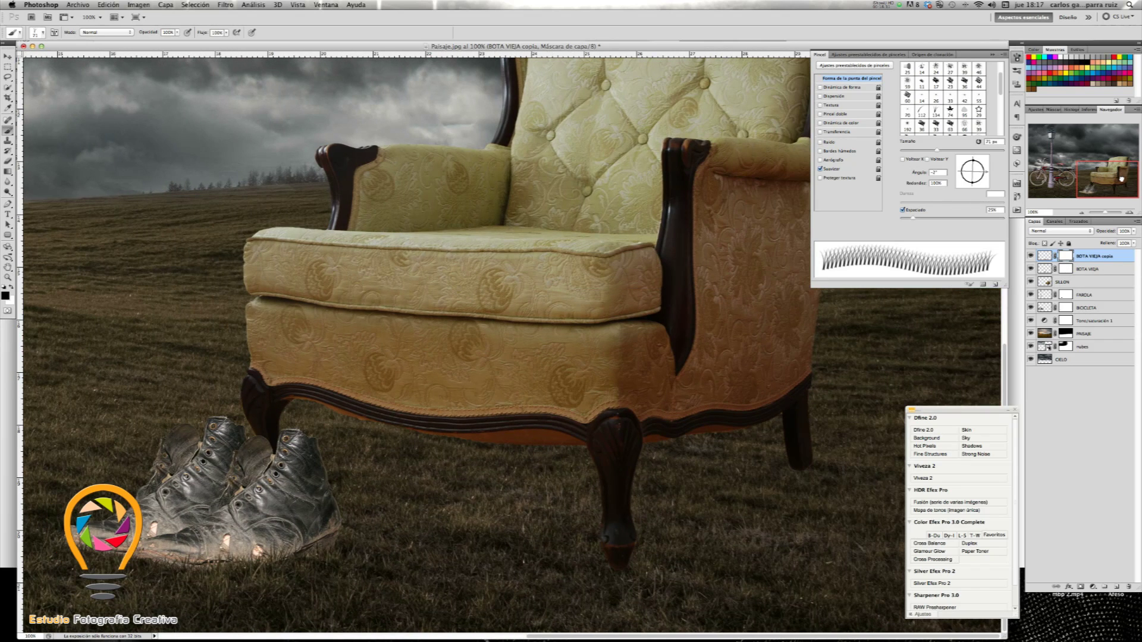
Step: Add a layer mask to SILLON and set the grass brush to 38 px with a slight tilt
click(1102, 283)
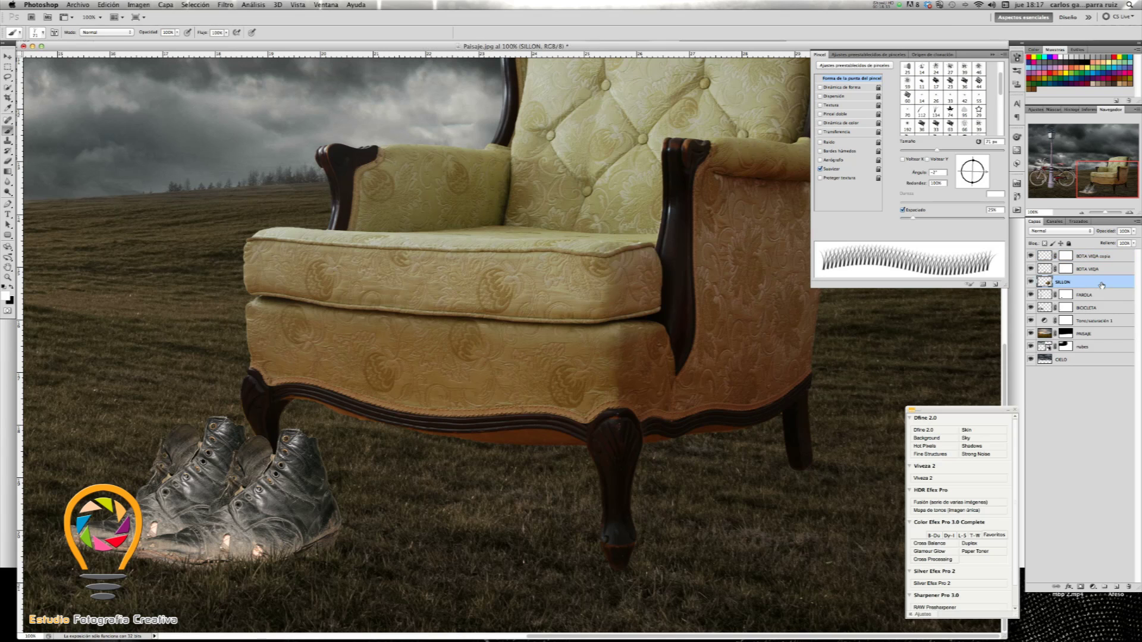
click(1079, 588)
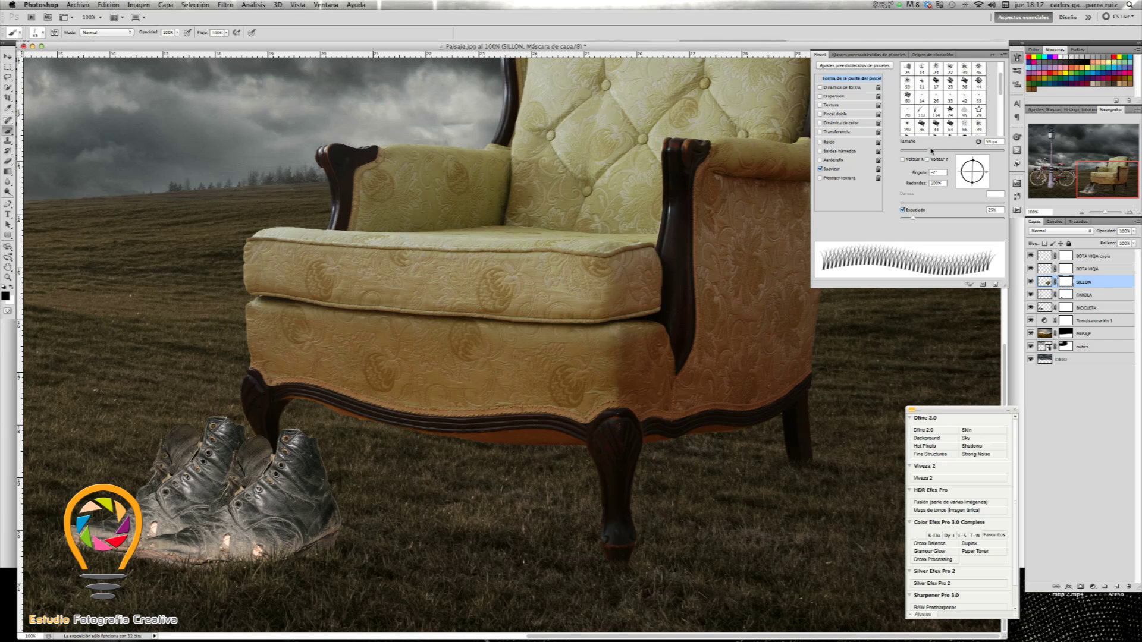
click(920, 150)
drag(988, 182, 995, 172)
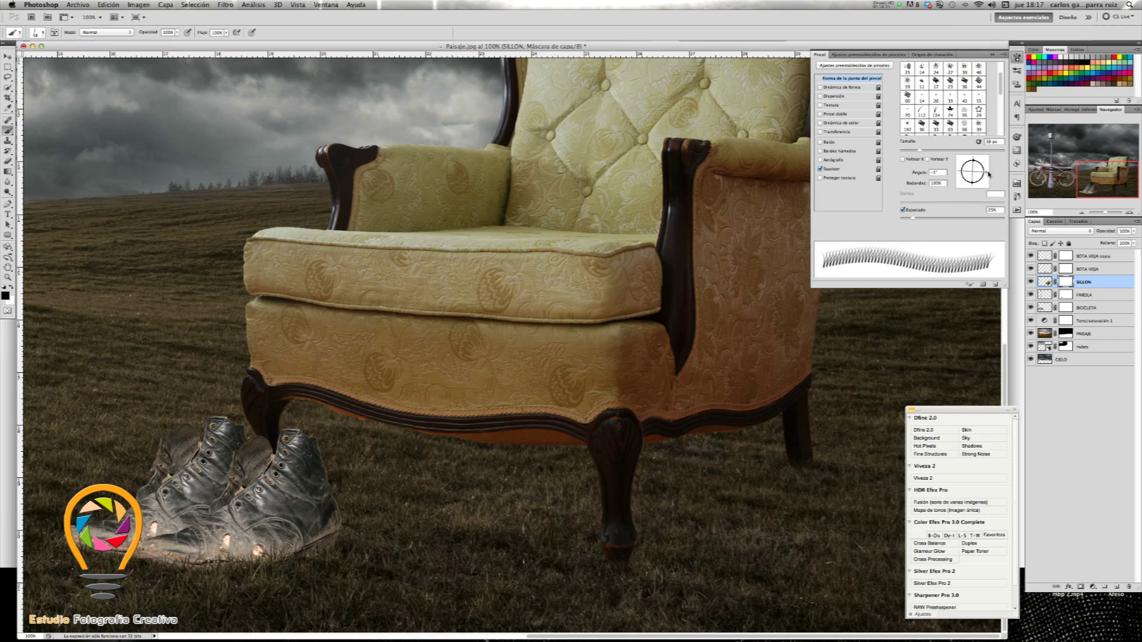
Step: Paint grass over the front and rear chair leg tips, enlarging the brush to 83 px
click(793, 467)
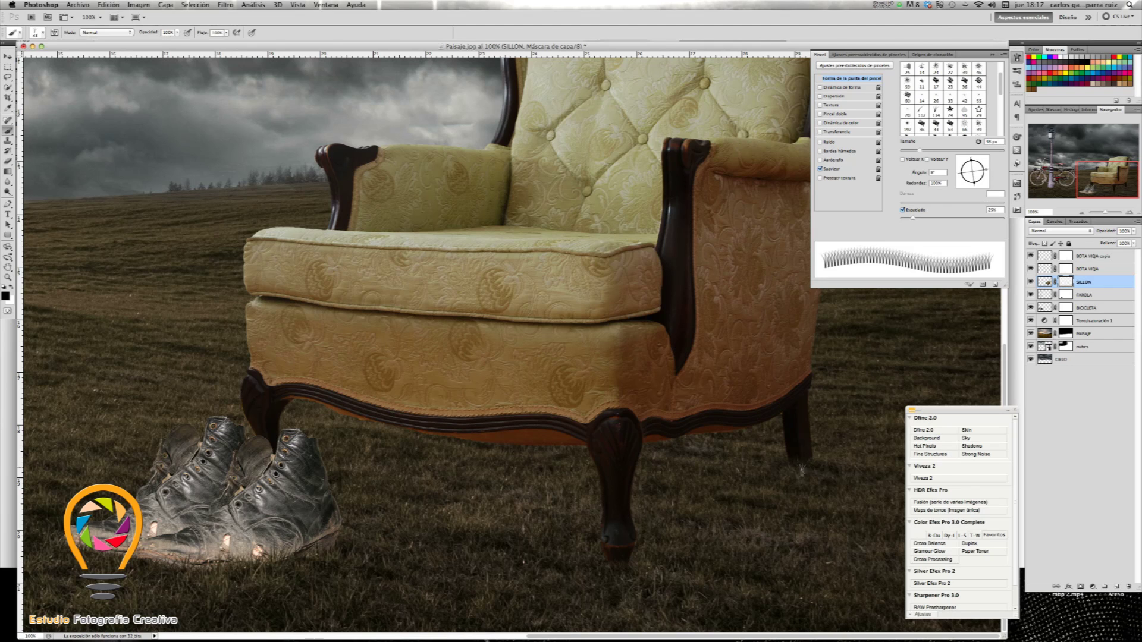
click(626, 570)
click(604, 573)
click(810, 459)
click(943, 152)
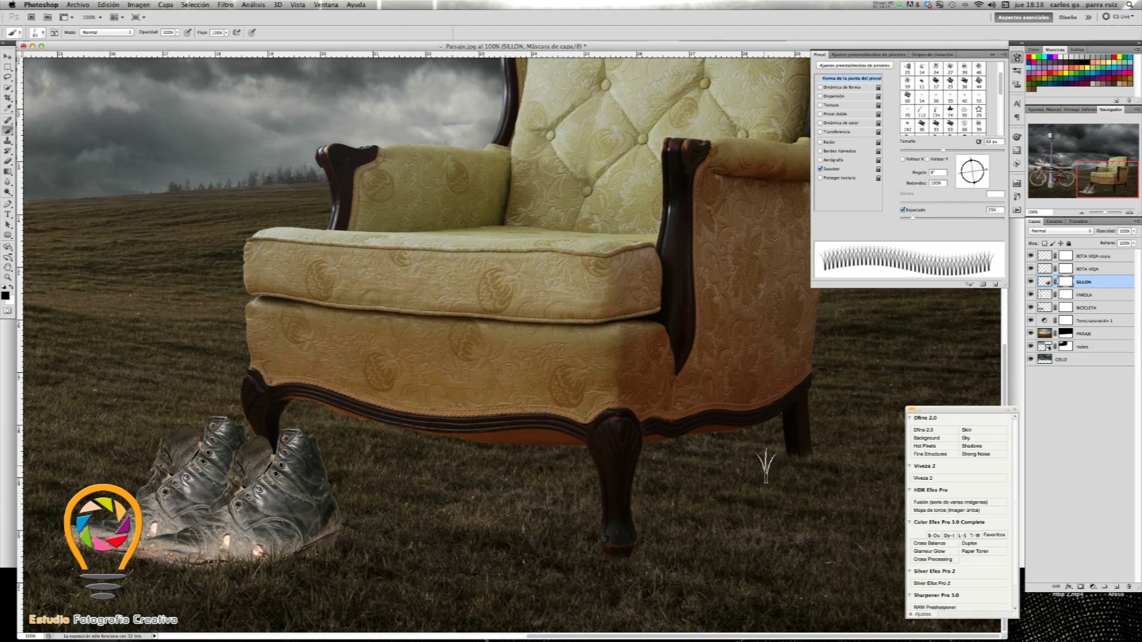
click(797, 470)
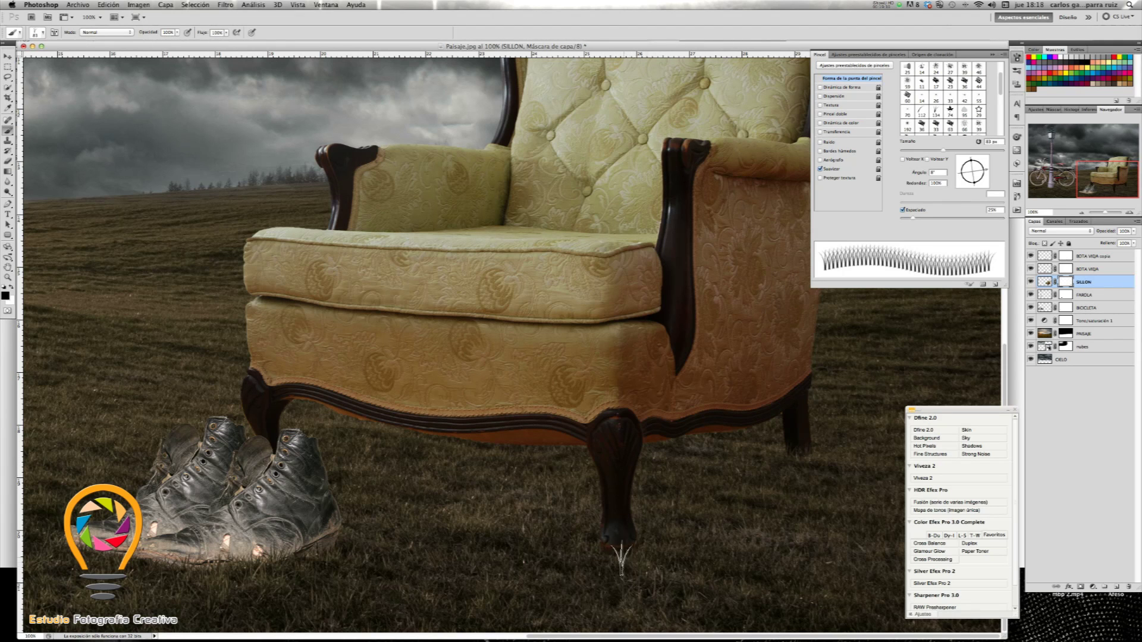
click(622, 570)
click(788, 464)
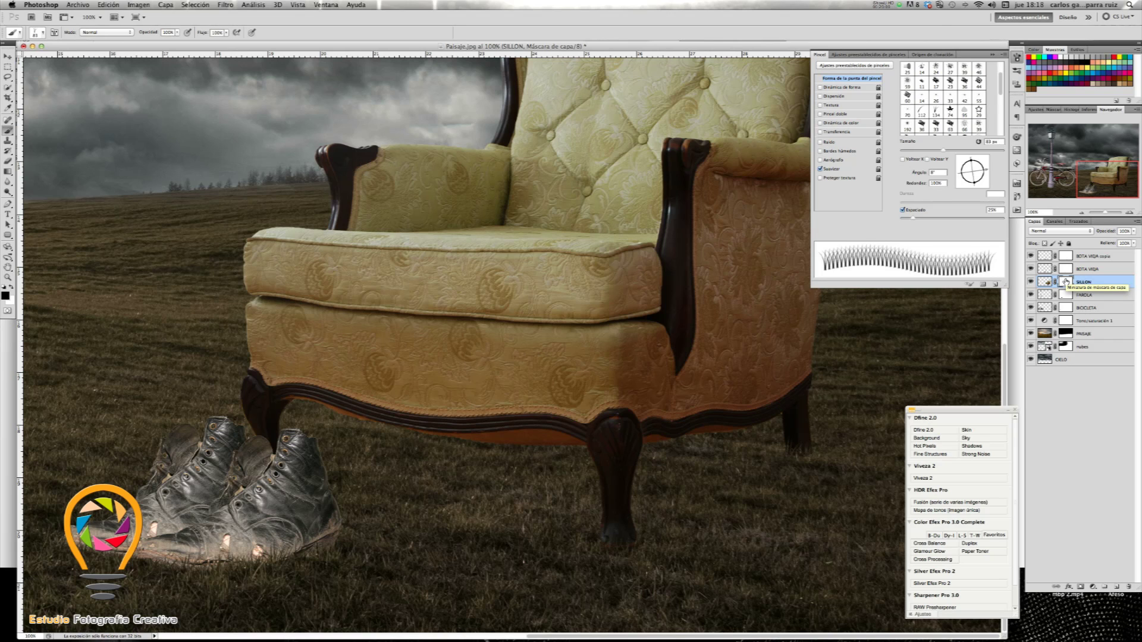
Step: Toggle the armchair mask off and on to compare, then fit the whole composition on screen
shift+click(1066, 282)
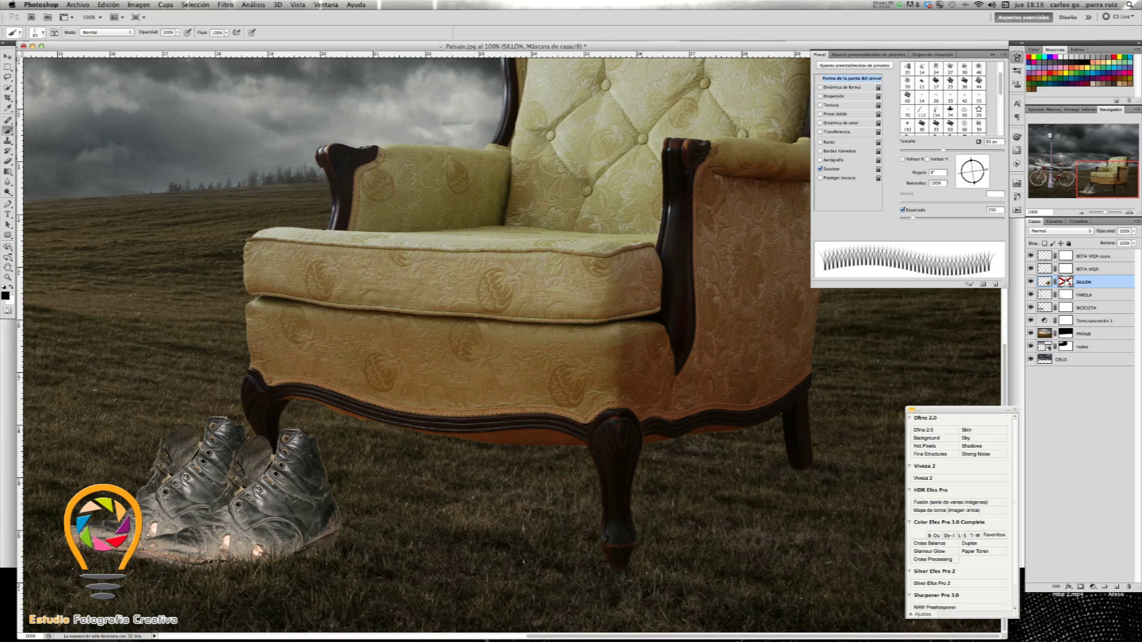
shift+click(1066, 282)
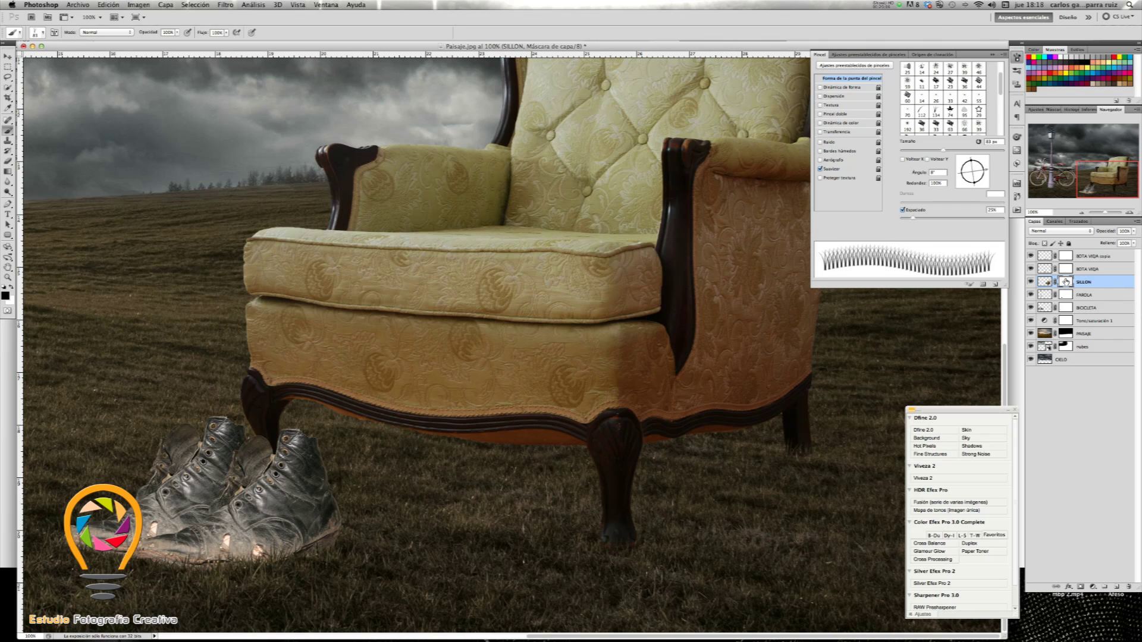
shift+click(1066, 282)
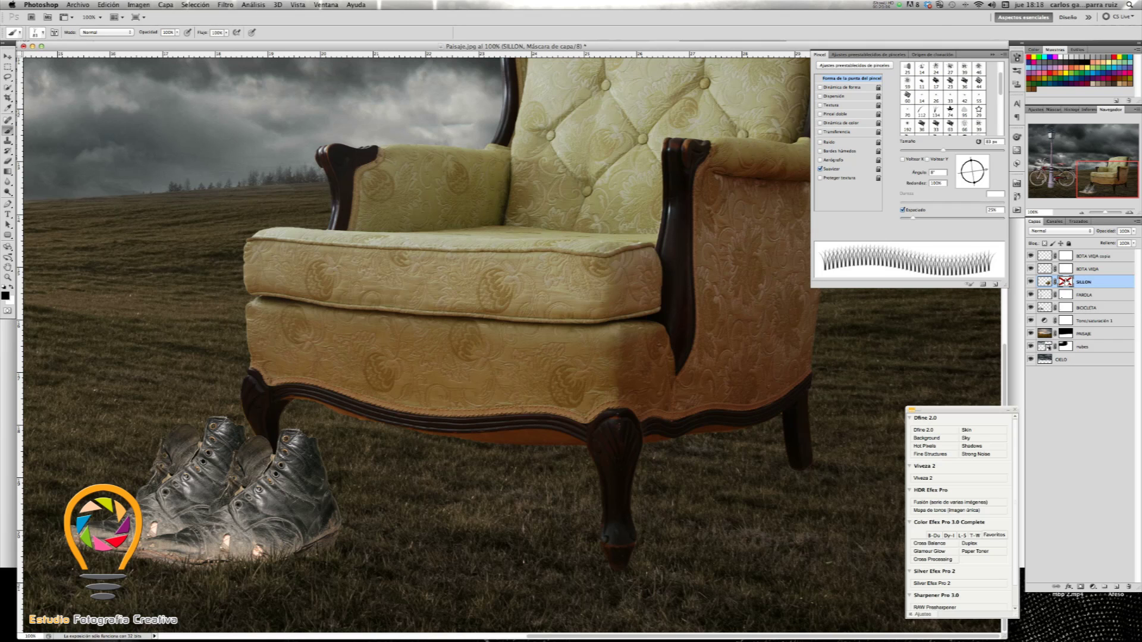
shift+click(1066, 281)
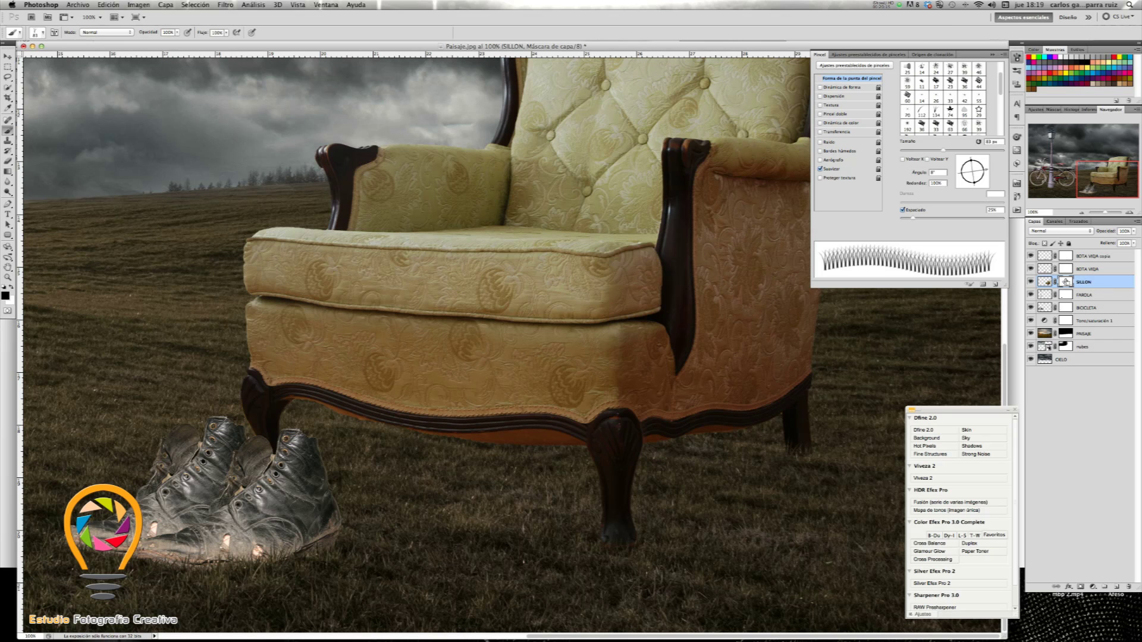
key(ctrl+0)
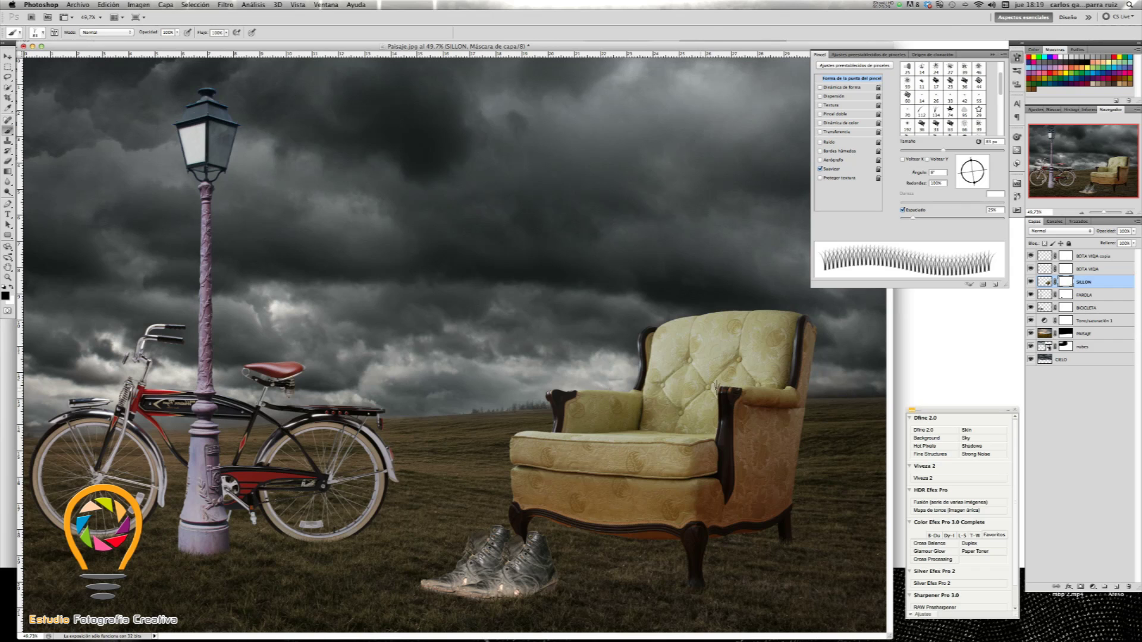
Step: Paint grass over the lamppost base on the FAROLA mask, adjusting brush size and angle
click(1068, 295)
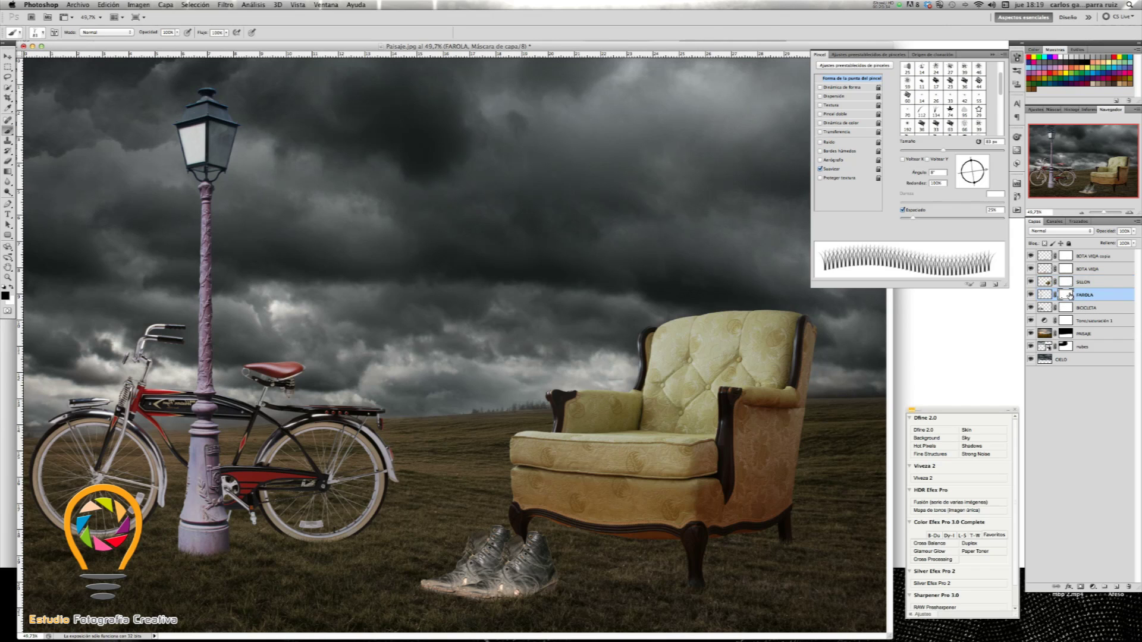
click(964, 151)
drag(202, 562, 187, 563)
mouse_move(964, 149)
mouse_down()
mouse_move(948, 149)
mouse_move(983, 163)
mouse_up()
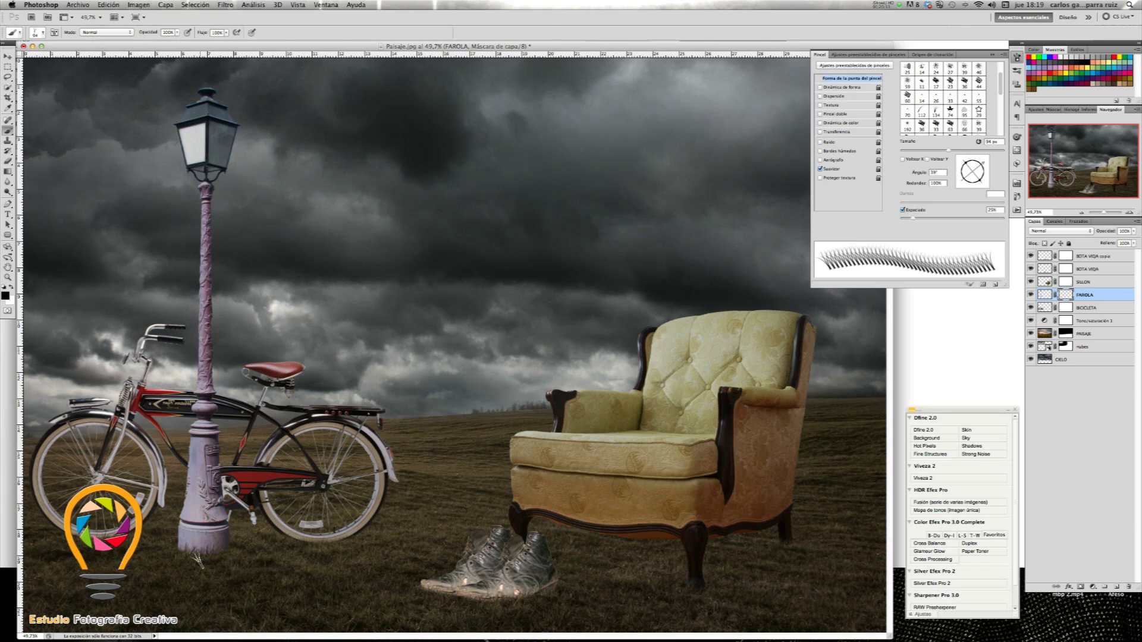
drag(983, 165, 987, 171)
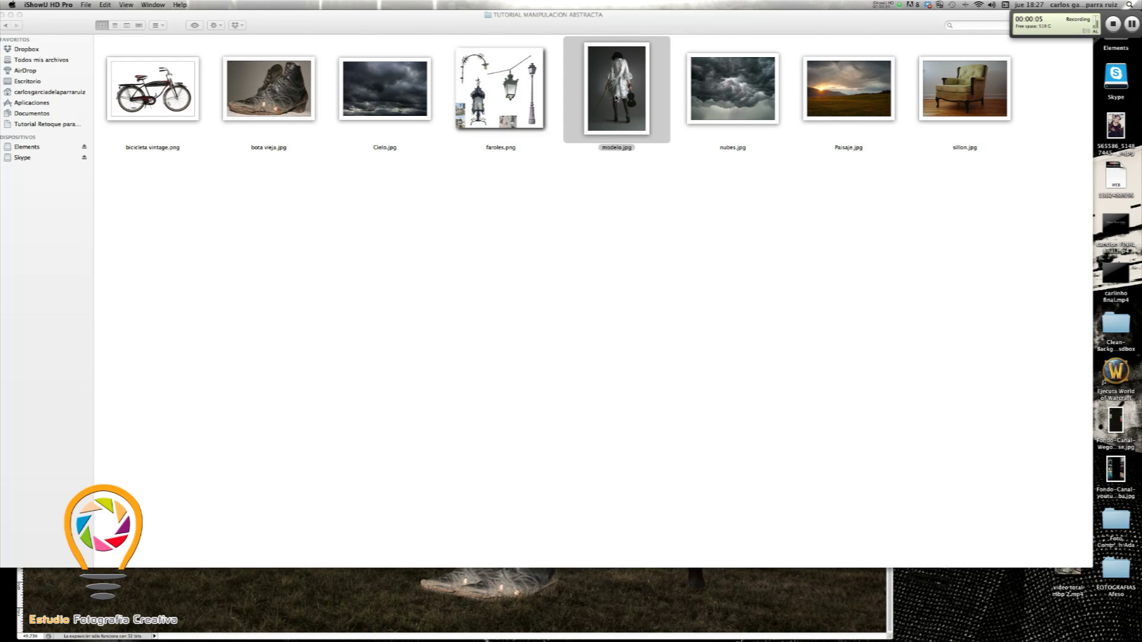
Step: Drag modelo.jpg from Finder onto the Photoshop Dock icon
mouse_move(625, 86)
mouse_down()
mouse_move(715, 632)
mouse_move(752, 609)
mouse_up()
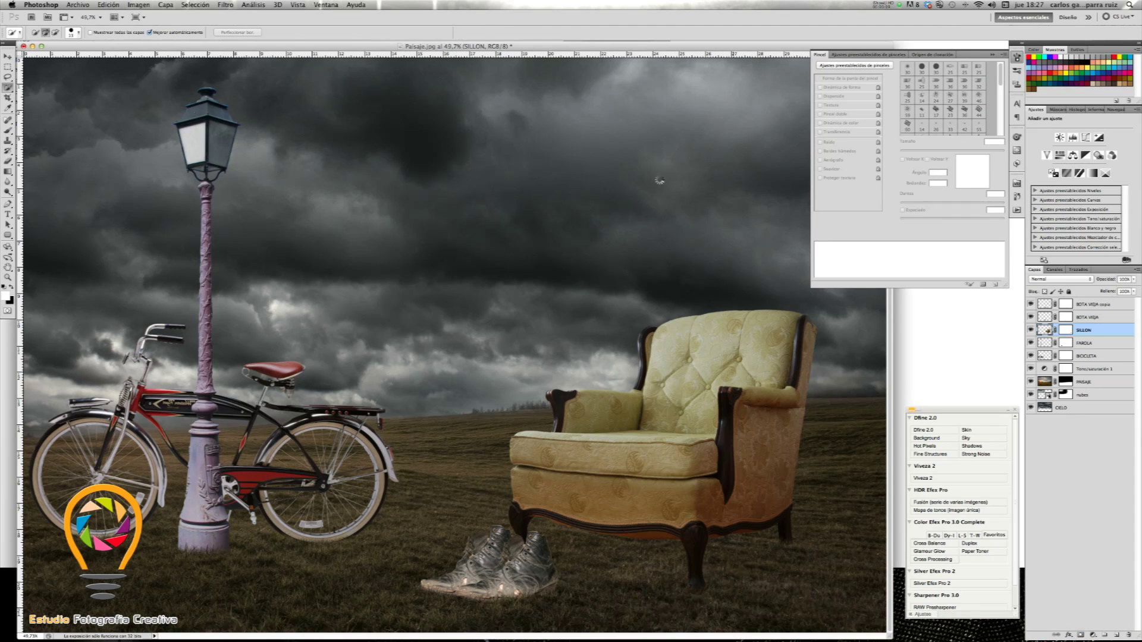
Step: Accept the profile warning, then Quick Select the model's hair, back, sleeves and dress
click(528, 205)
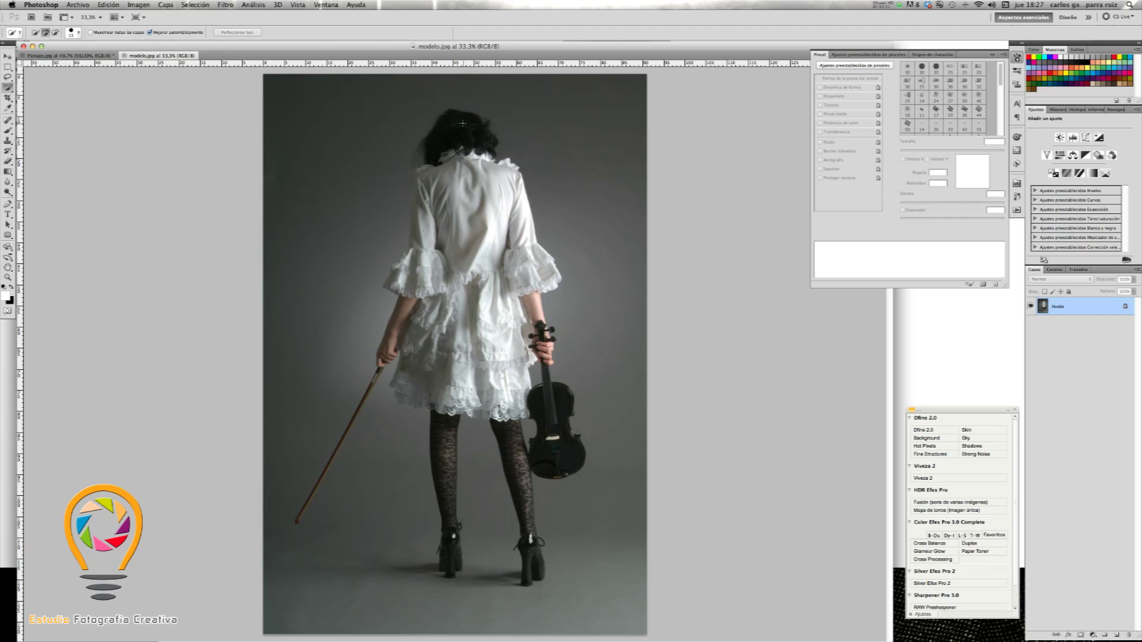
drag(482, 144, 446, 143)
drag(470, 190, 476, 250)
drag(414, 281, 420, 205)
mouse_move(535, 250)
mouse_down()
mouse_move(494, 386)
mouse_move(387, 355)
mouse_up()
click(510, 373)
Step: Add the violin and both legs to the selection, then view at Actual Pixels
drag(574, 460, 548, 384)
drag(443, 425, 455, 553)
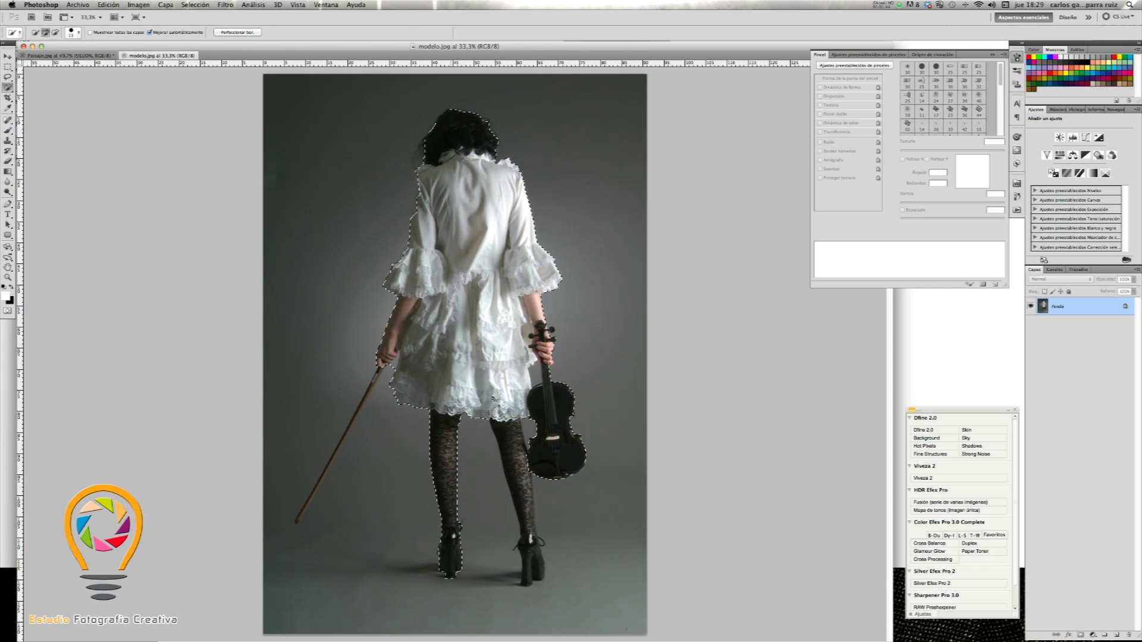
drag(508, 425, 532, 564)
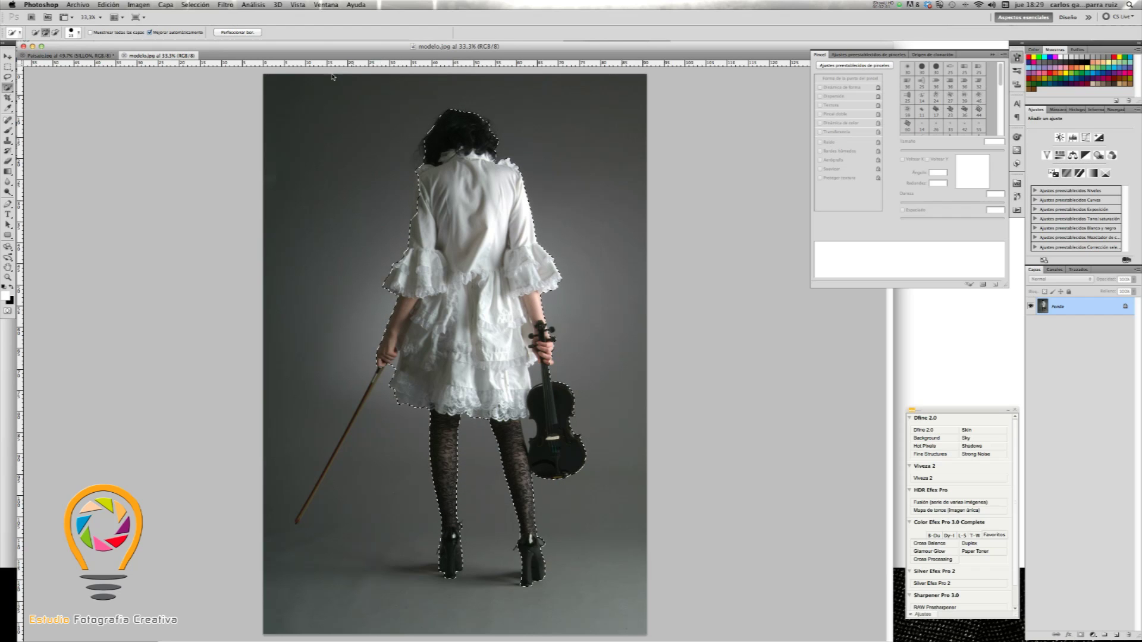
click(297, 5)
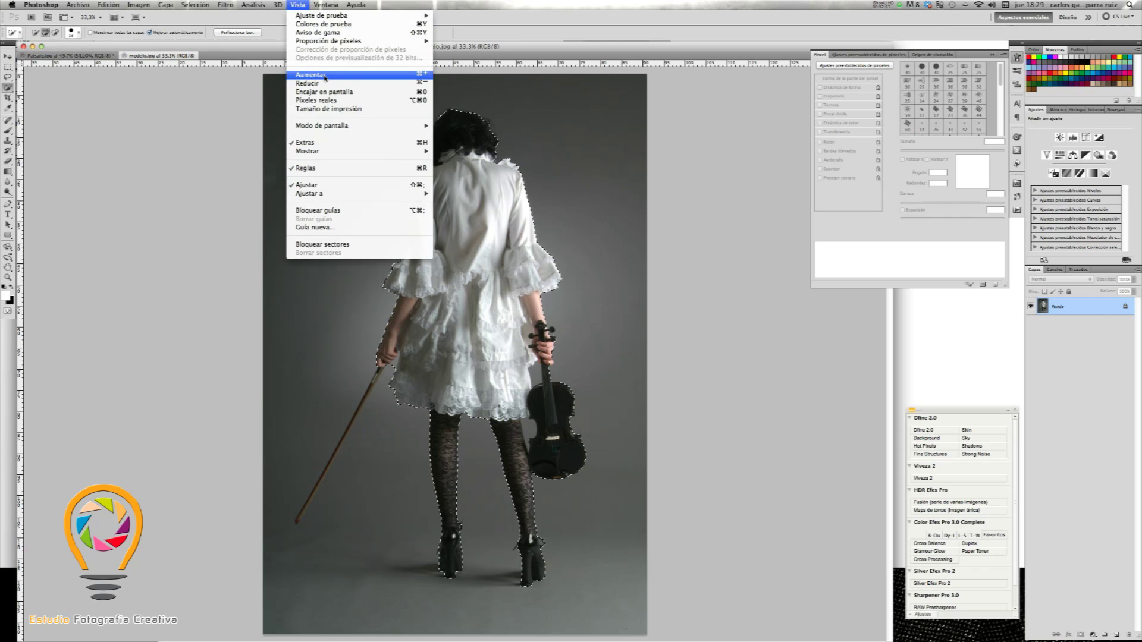
click(351, 101)
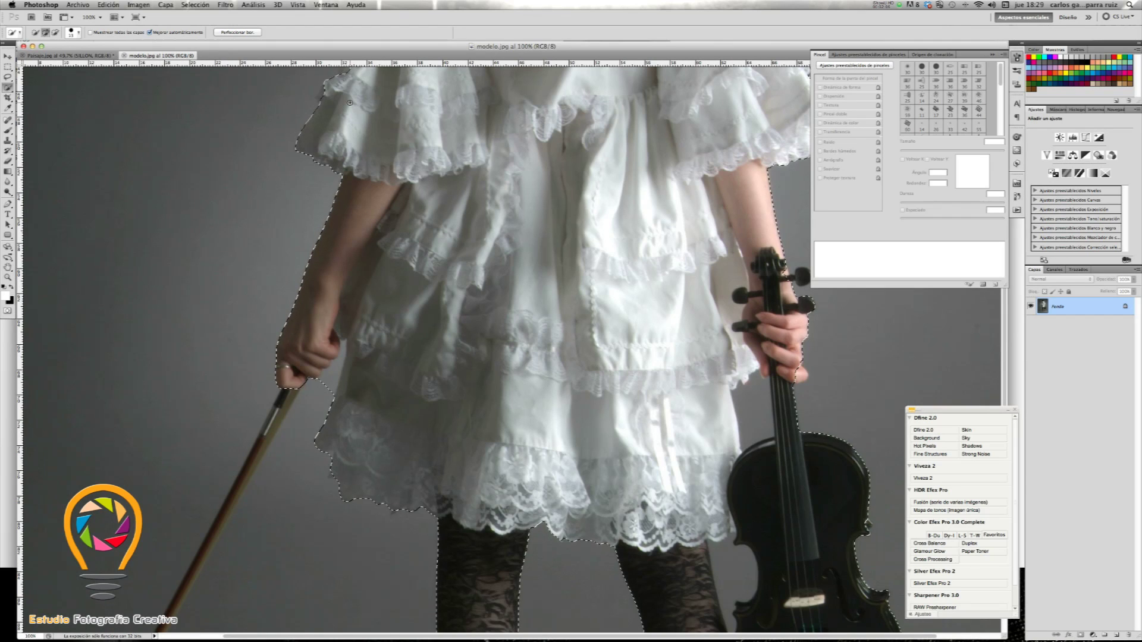
click(1110, 109)
drag(1084, 160, 1080, 174)
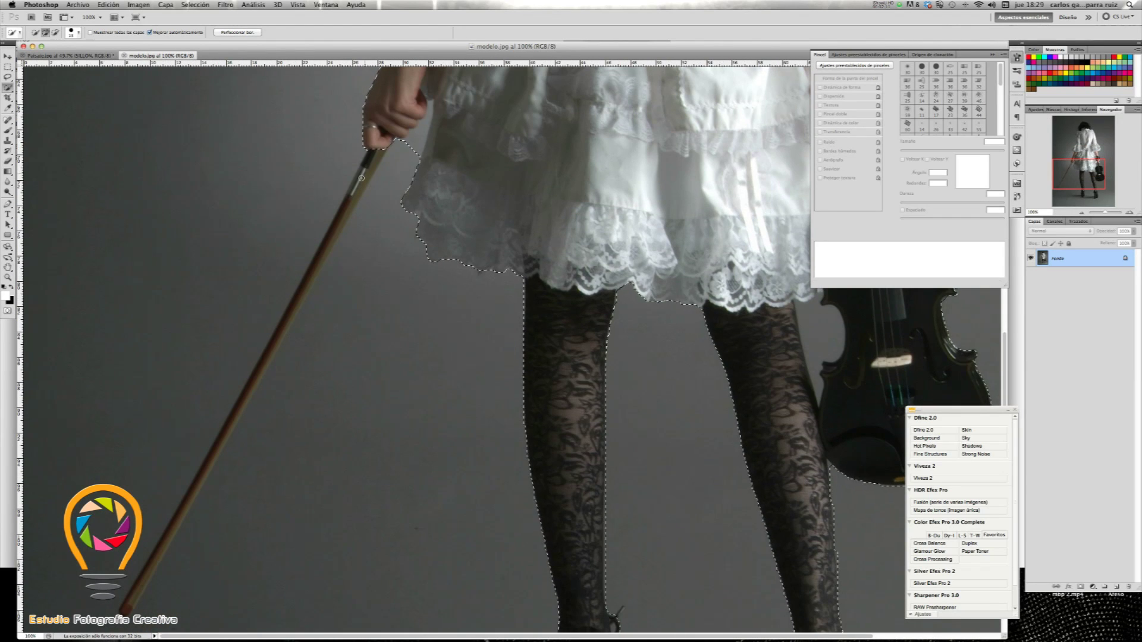
Step: Extend the selection along the full length of the bow down to its tip
drag(353, 194, 250, 381)
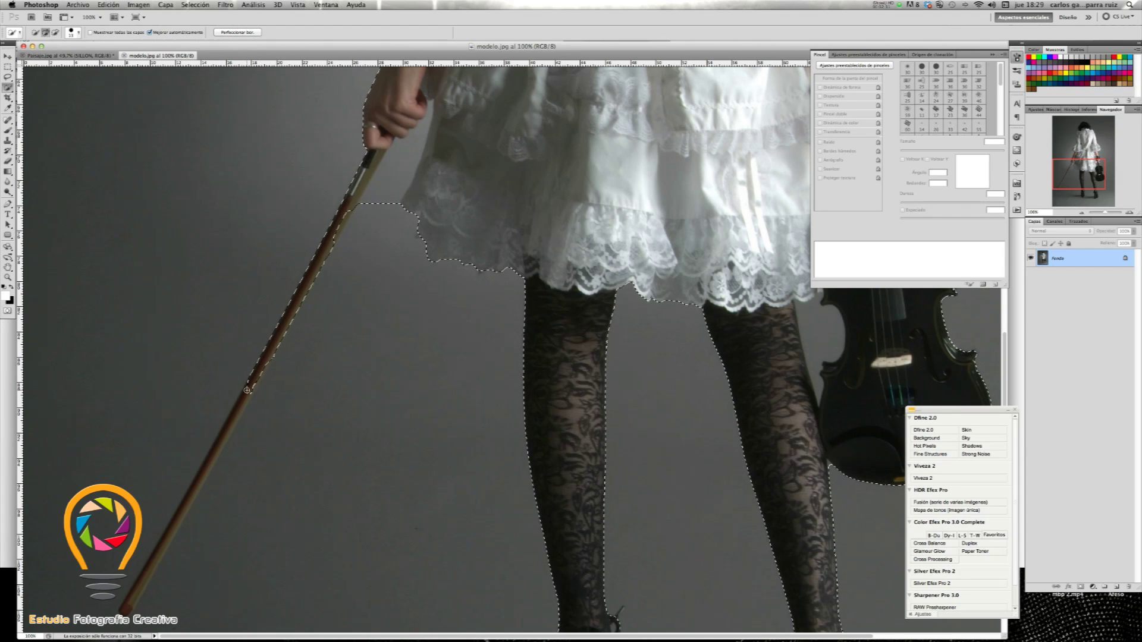
drag(246, 392, 205, 469)
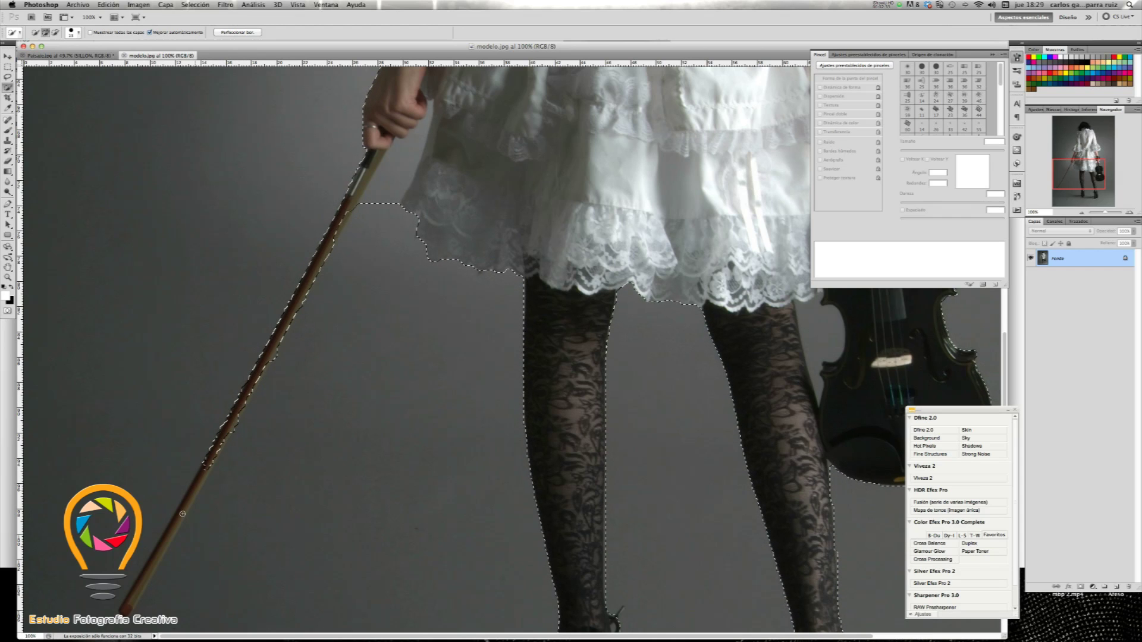
drag(169, 531, 141, 586)
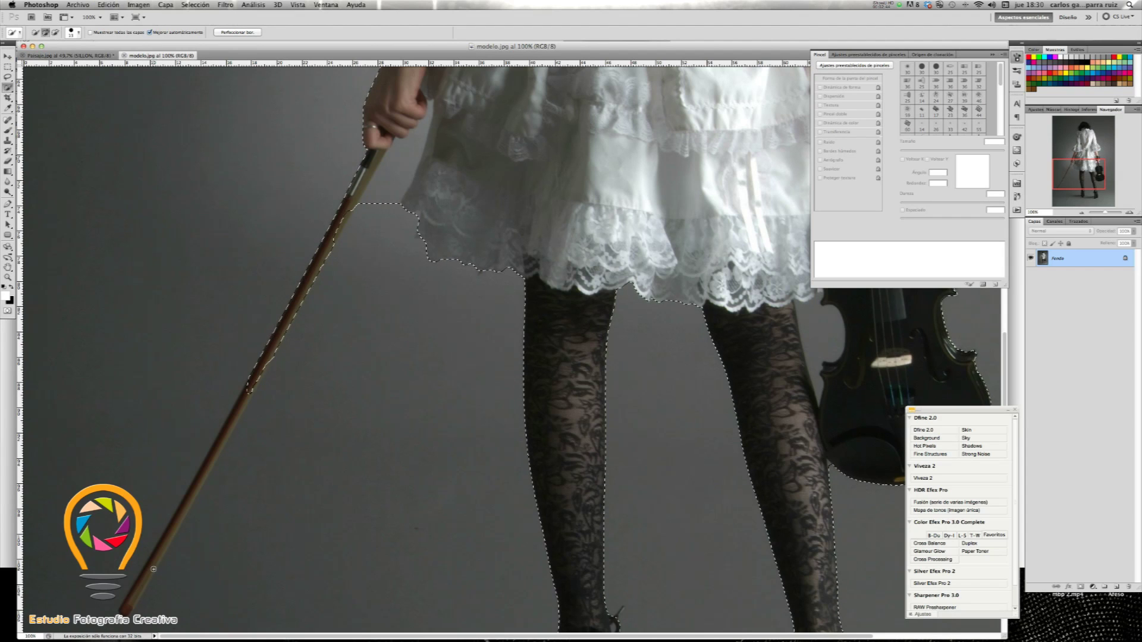
drag(346, 211, 300, 360)
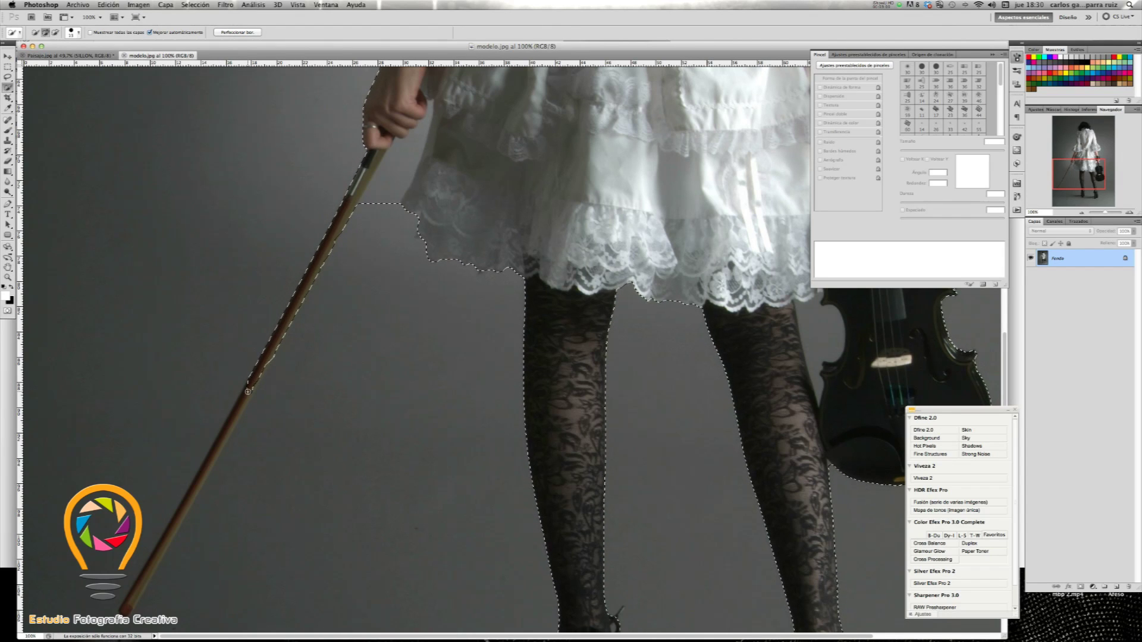
mouse_move(248, 390)
mouse_down()
mouse_move(192, 500)
mouse_move(216, 517)
mouse_up()
key(alt)
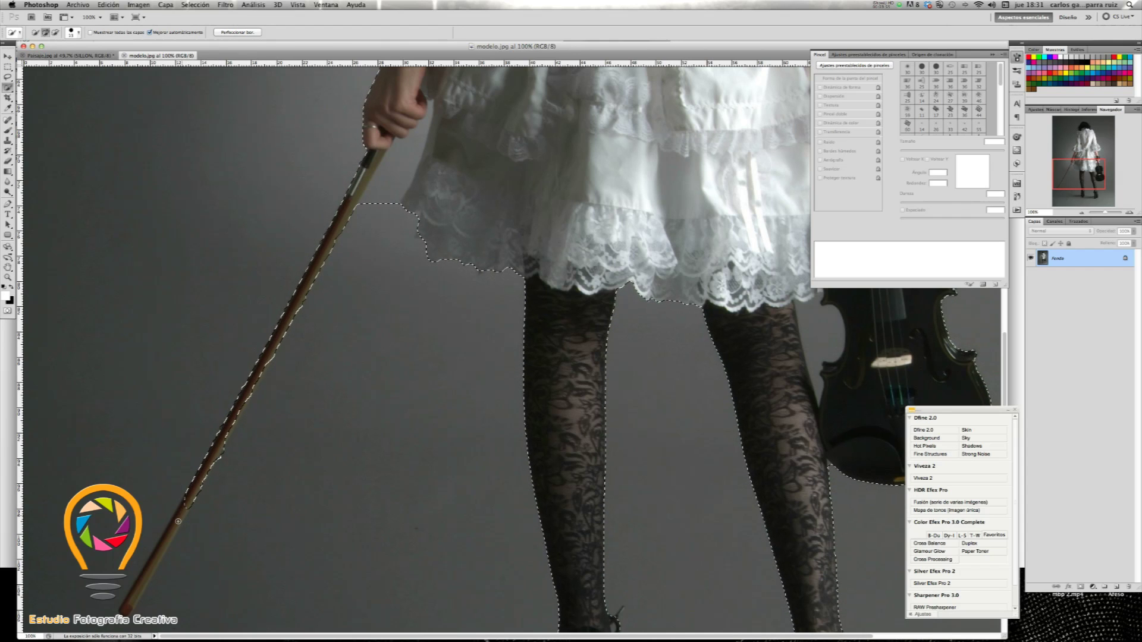
drag(178, 520, 130, 602)
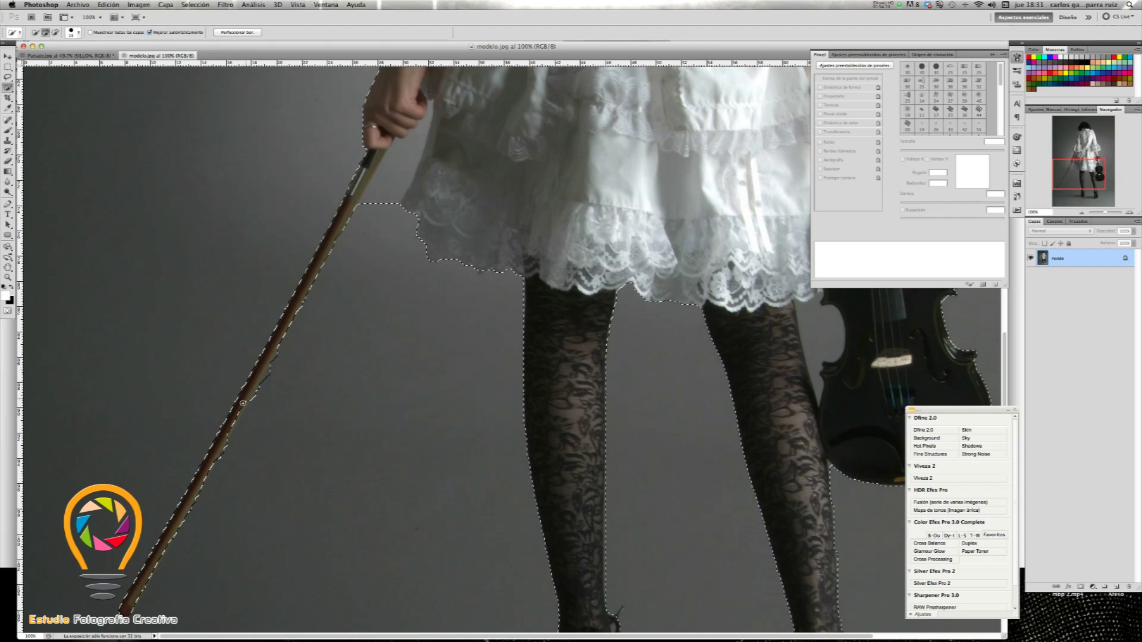
drag(236, 415, 292, 371)
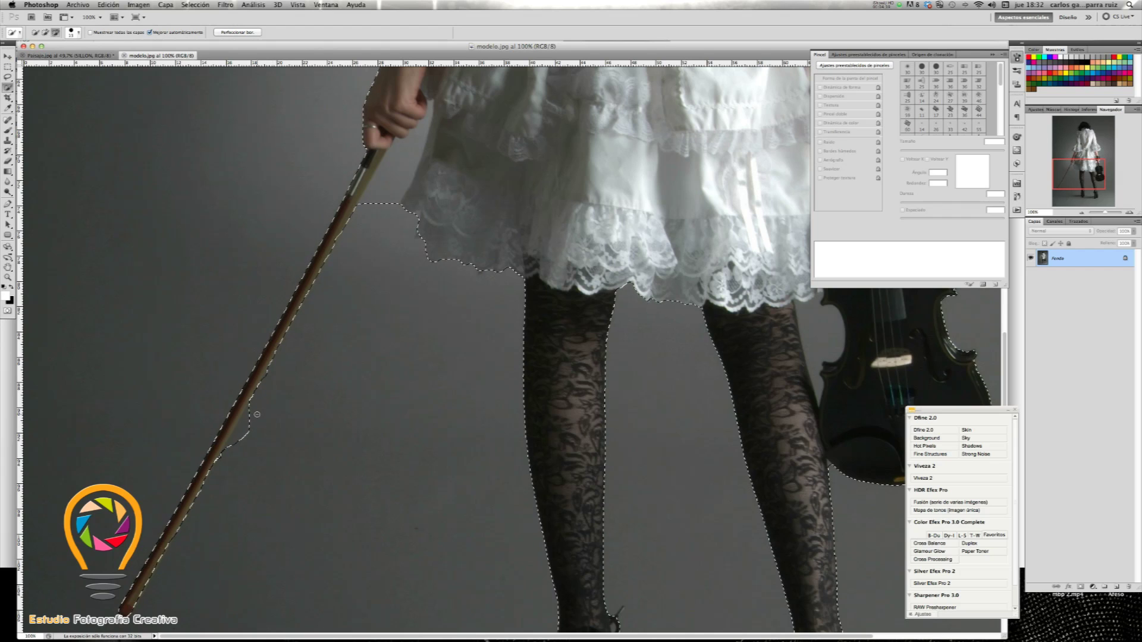
Step: Subtract the grey background beside the bow and between her hand and skirt
drag(246, 426, 265, 414)
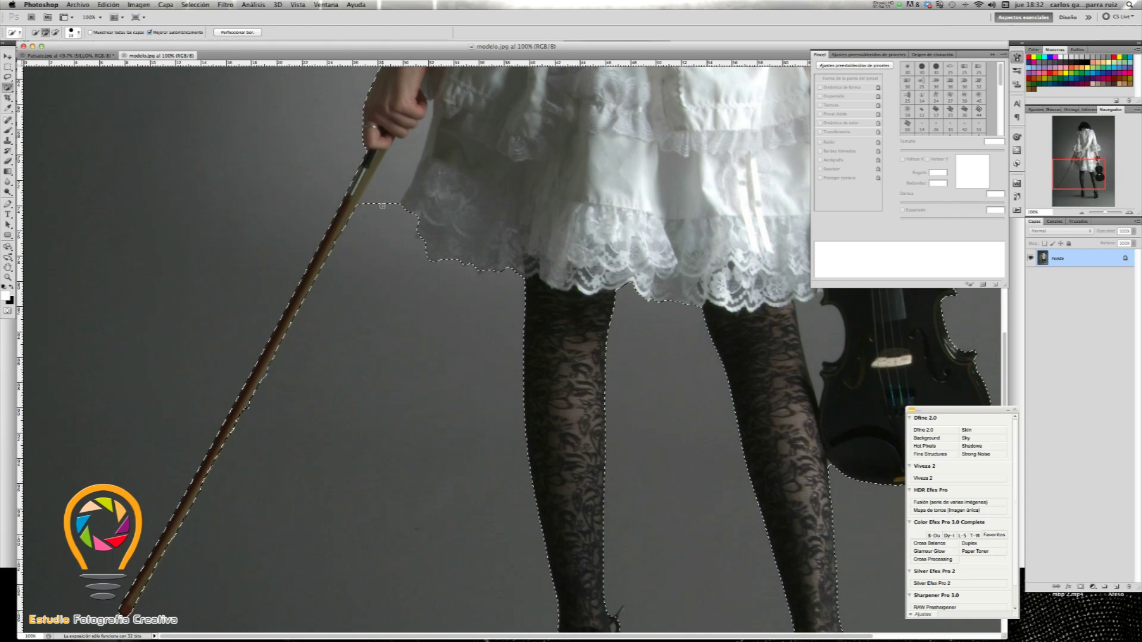
alt+click(403, 165)
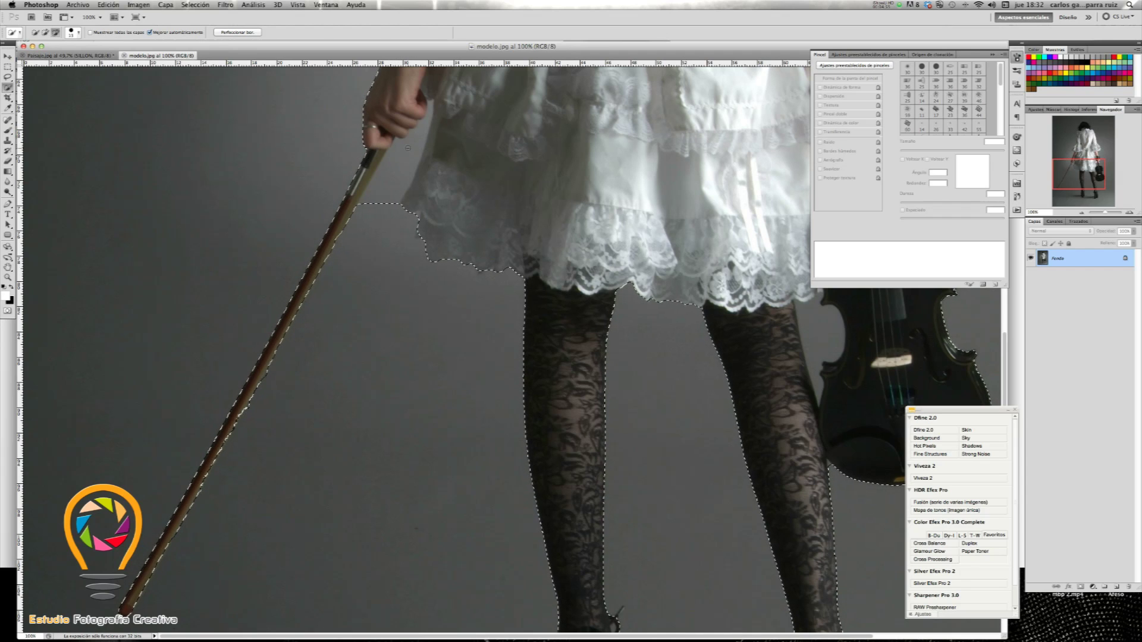
alt+click(381, 214)
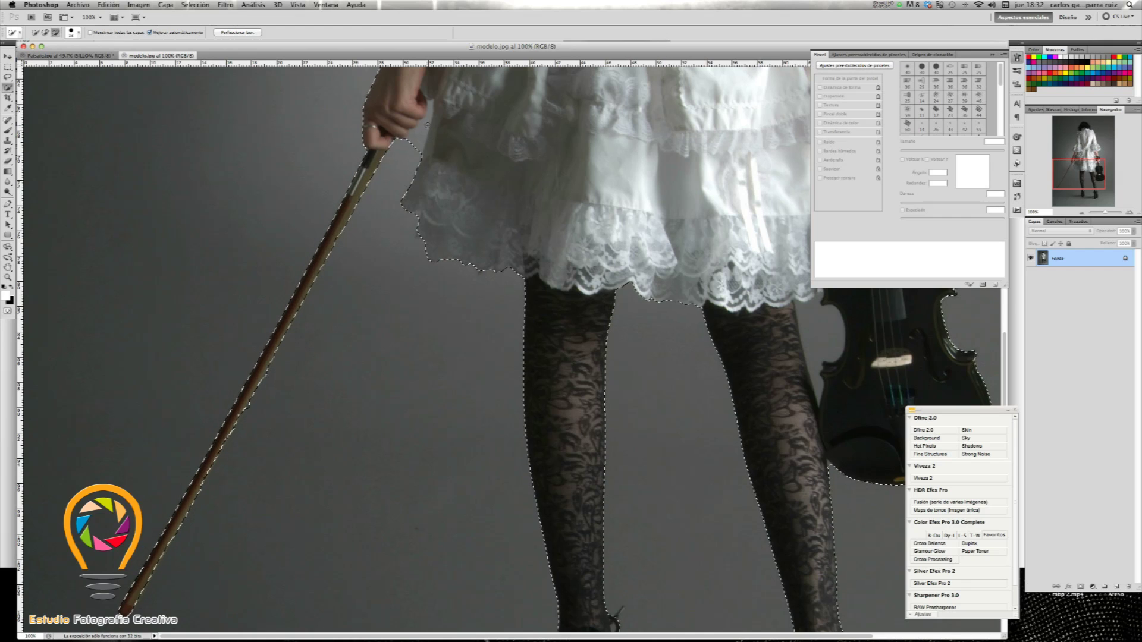
click(407, 159)
Step: Refine the selection around the violin's waist and neck, separating it from the dress, and add the whole violin
drag(1079, 181, 1104, 183)
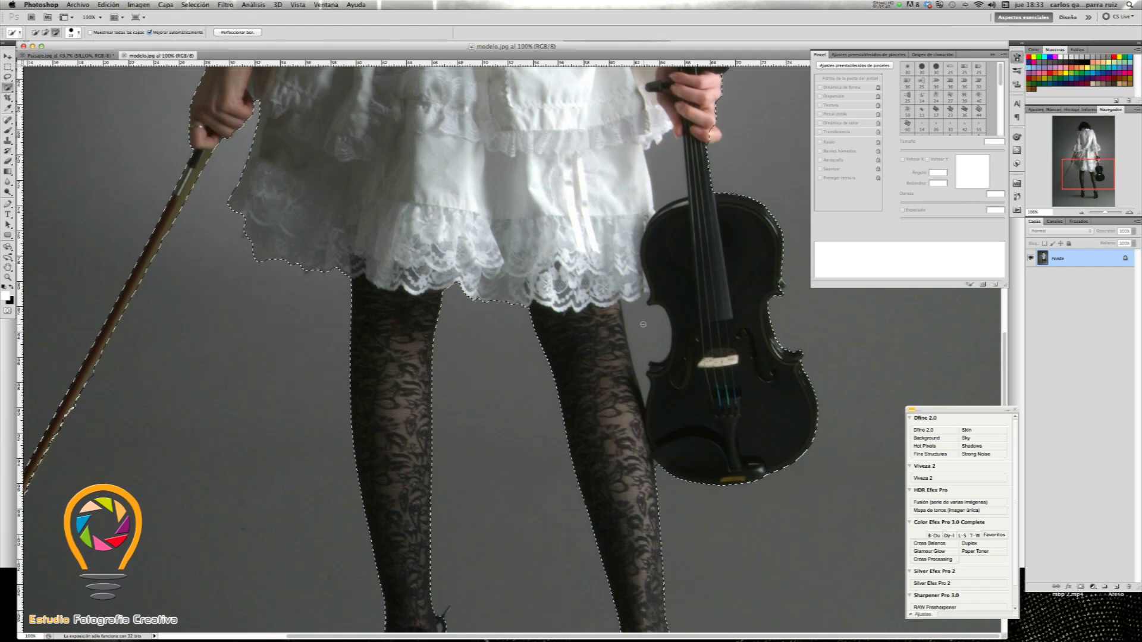
drag(639, 316, 651, 345)
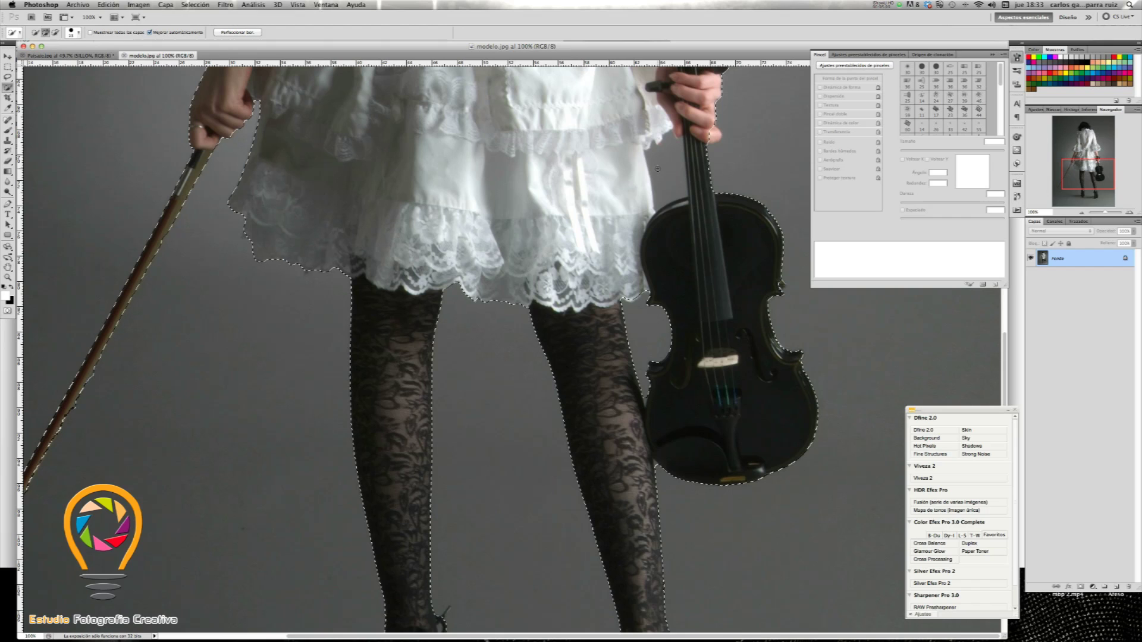
drag(670, 151, 669, 183)
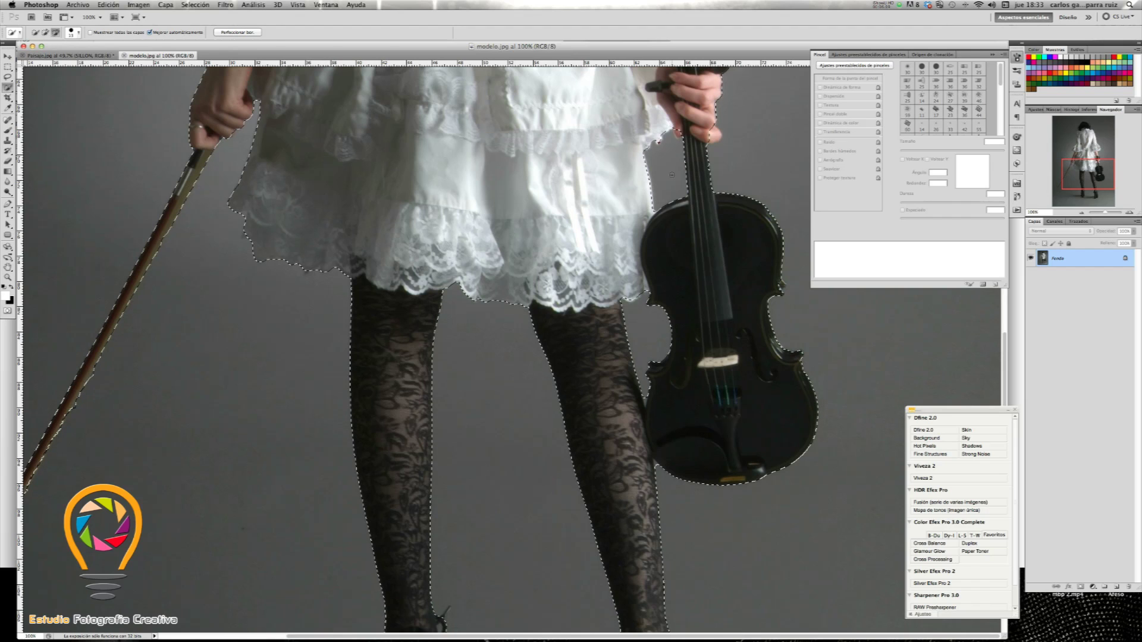
drag(690, 129, 704, 135)
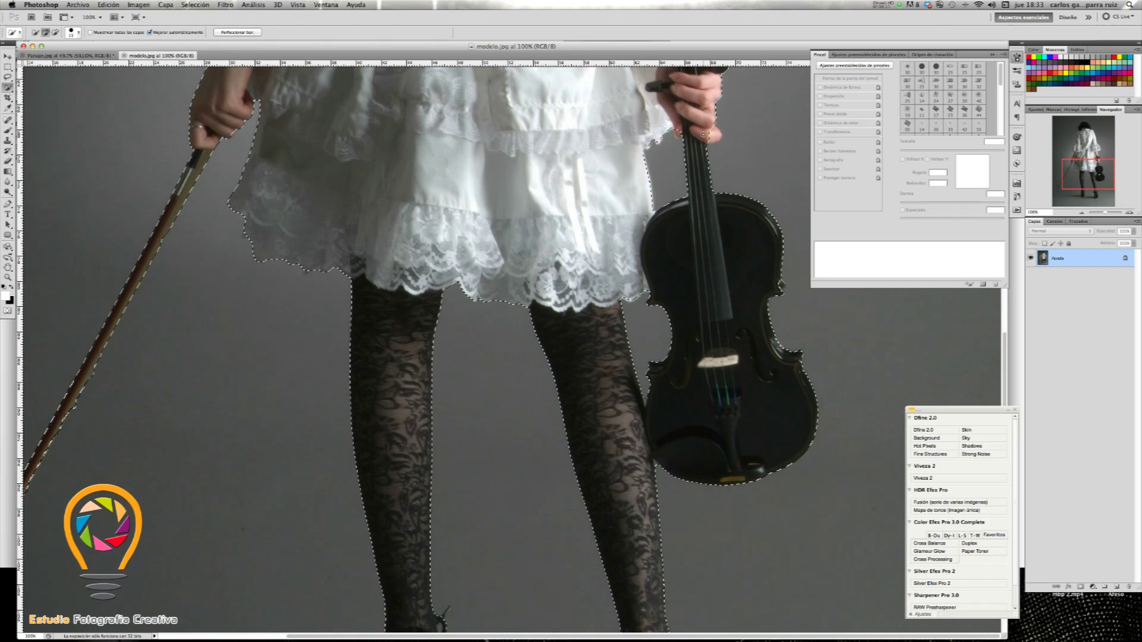
drag(715, 136, 681, 159)
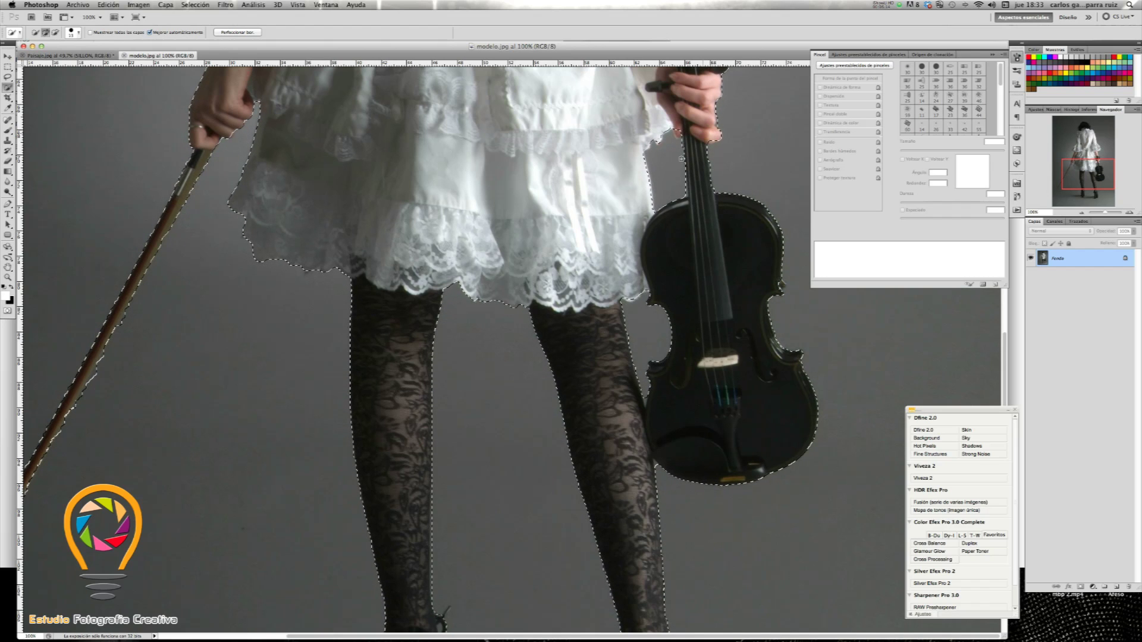
click(696, 135)
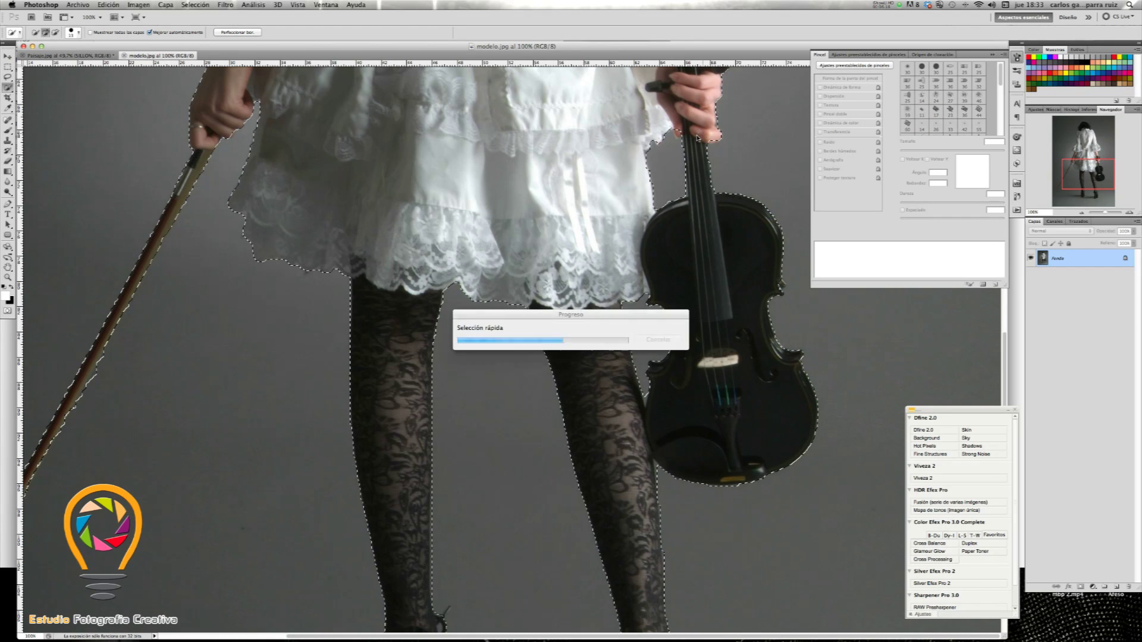
drag(696, 136, 688, 122)
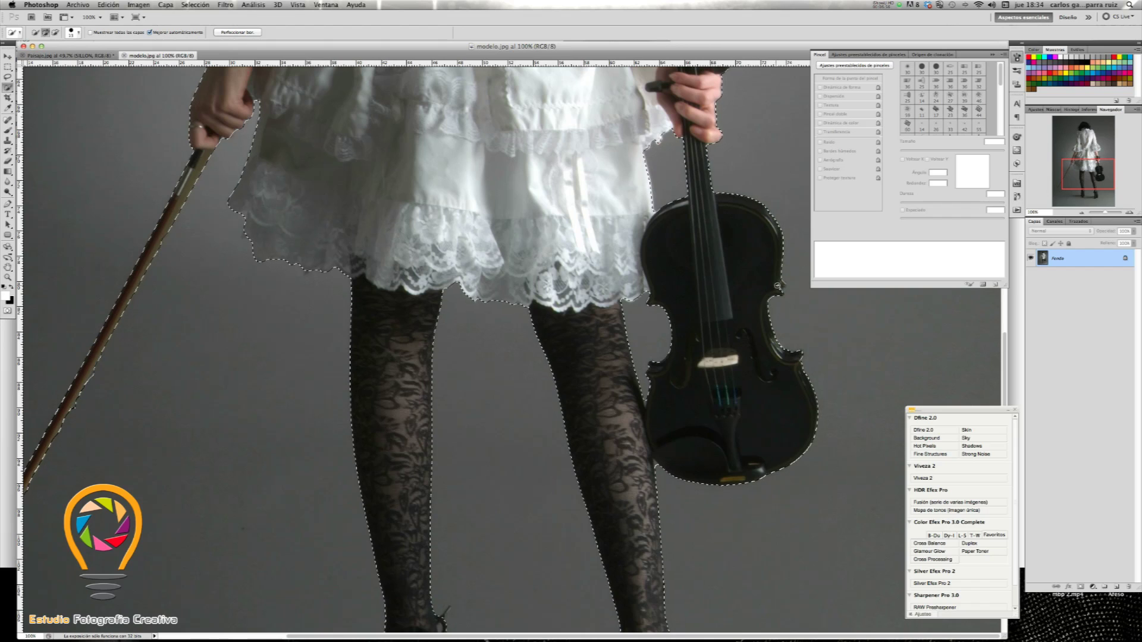
drag(777, 285, 751, 303)
mouse_move(1092, 178)
mouse_down()
mouse_move(1079, 134)
mouse_move(1071, 141)
mouse_up()
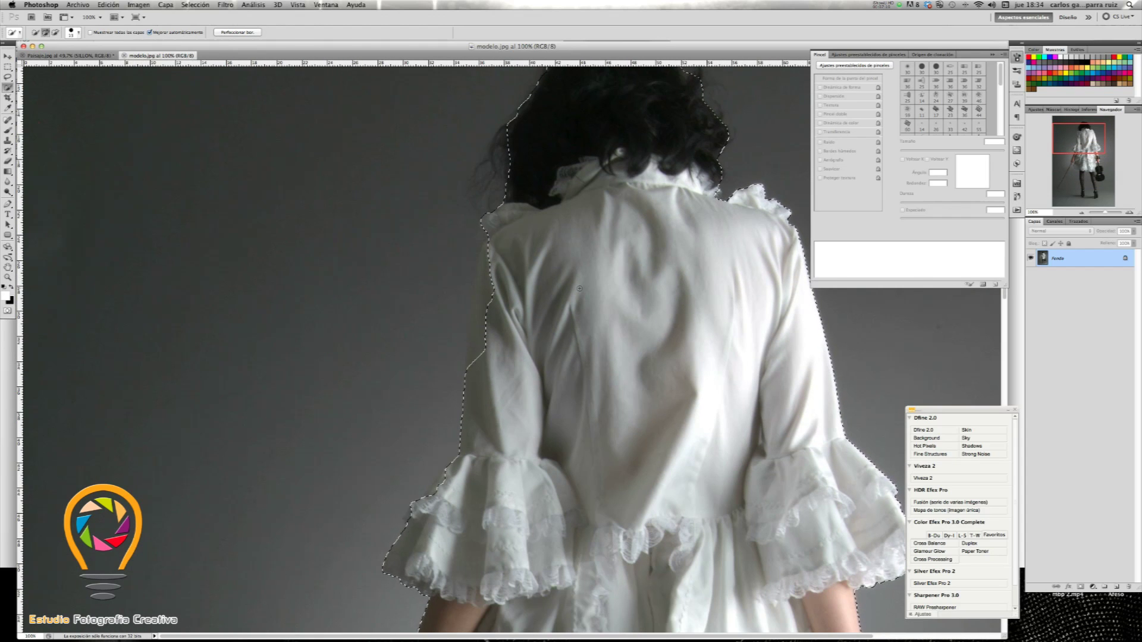
Step: Clean the selection edge along the left shoulder and sleeve, trimming background bulges
drag(486, 275, 484, 328)
drag(489, 254, 453, 305)
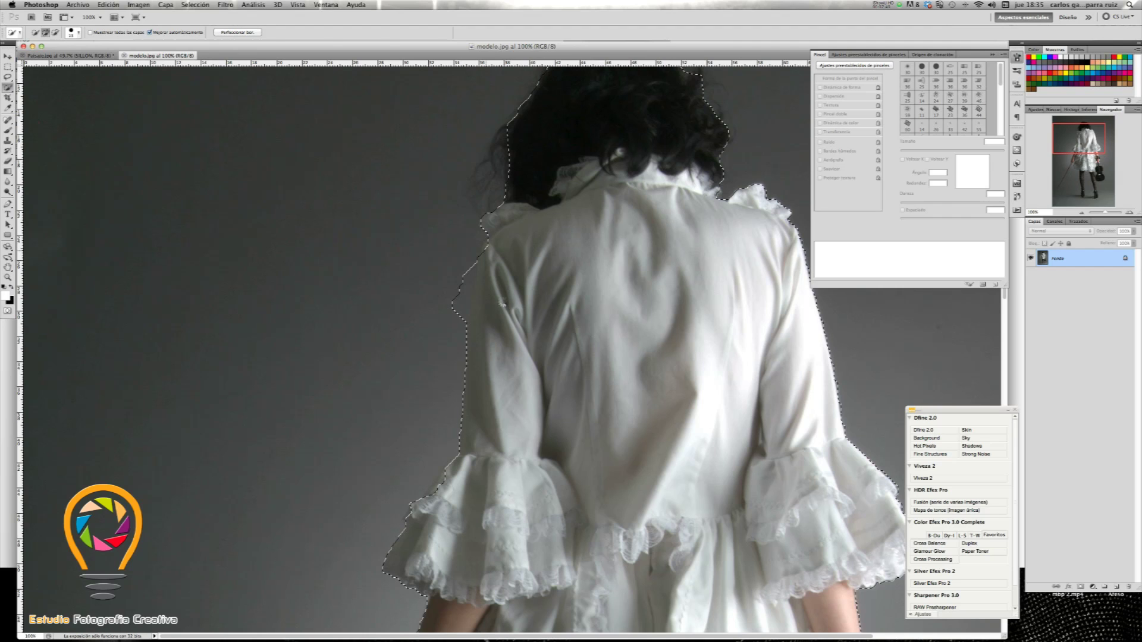
alt+click(464, 293)
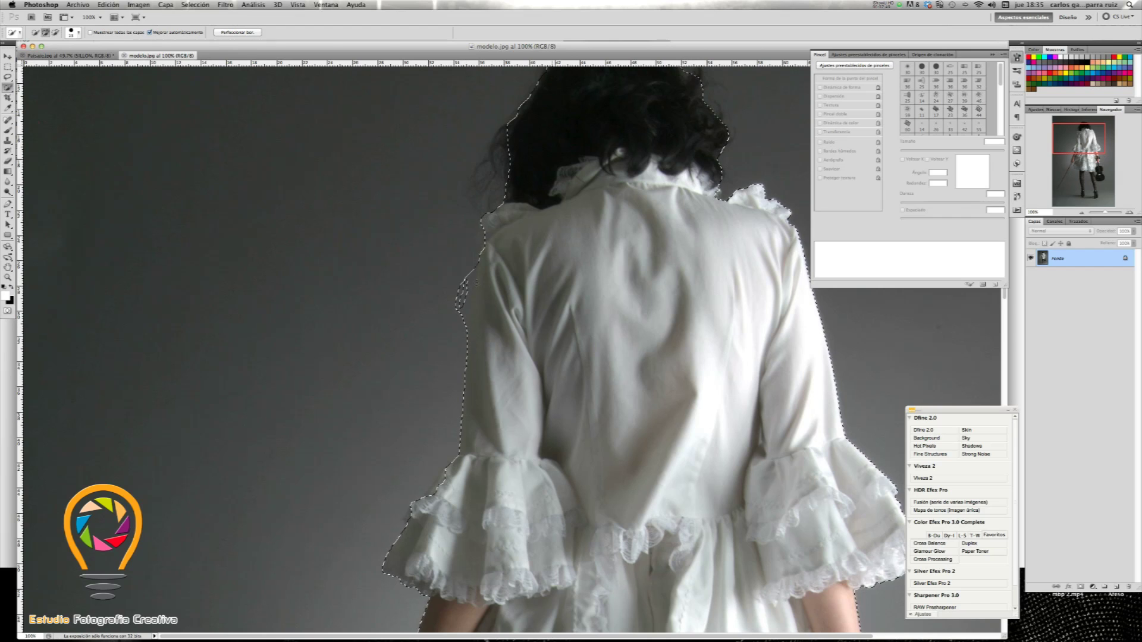
alt+click(465, 295)
alt+click(466, 291)
alt+click(463, 300)
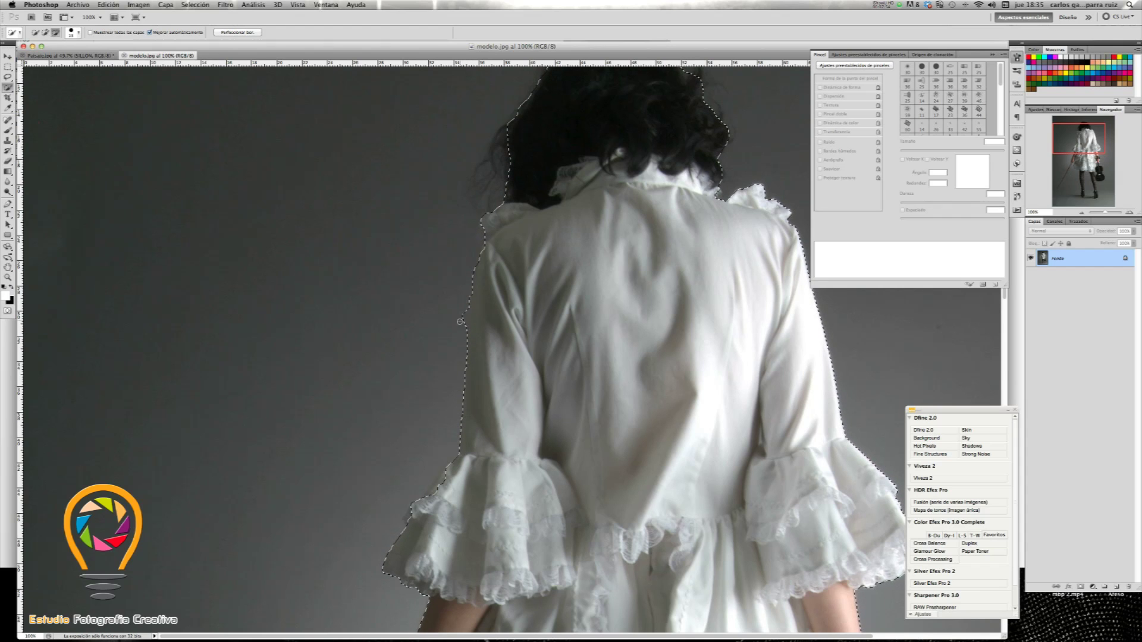
alt+click(447, 327)
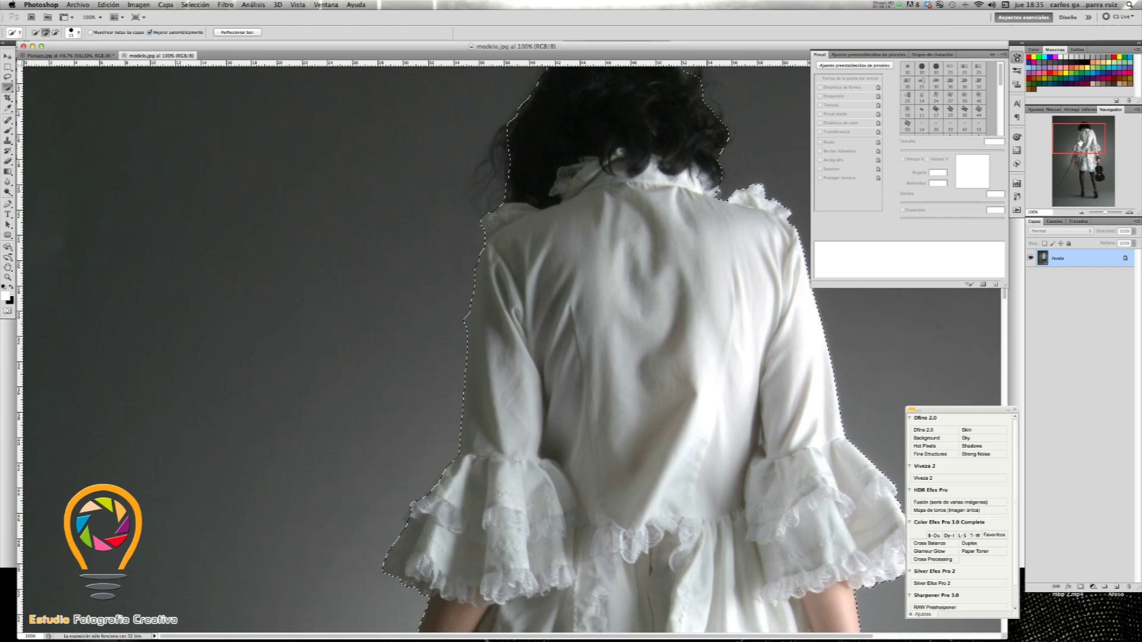
drag(1080, 143, 1090, 199)
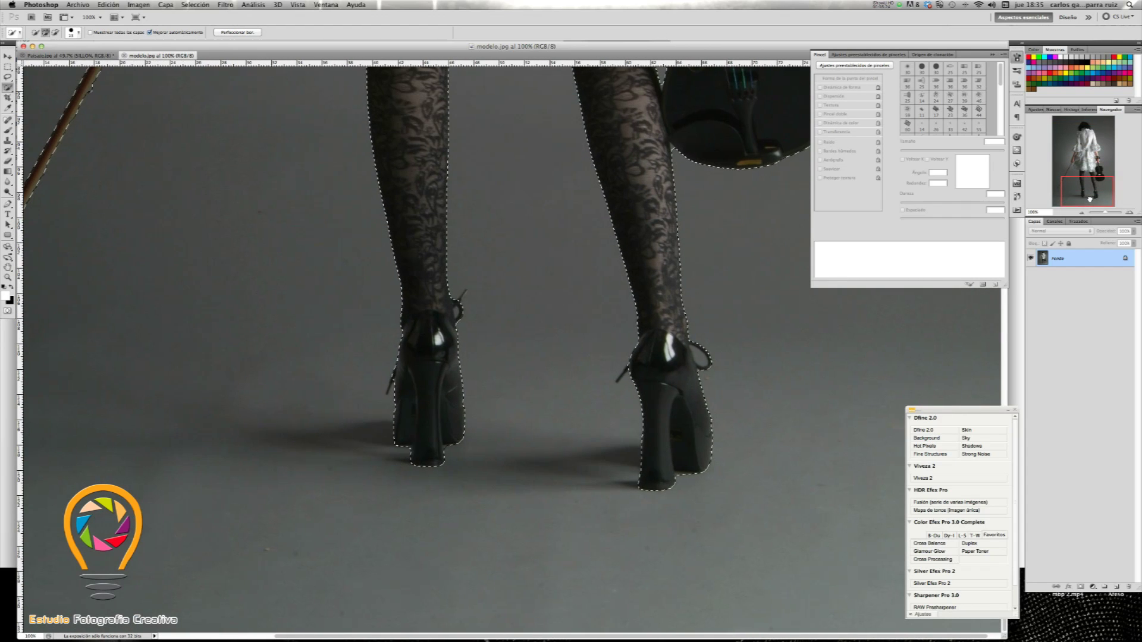
Step: Subtract the background inside the shoe's ring strap from the model selection
alt+click(700, 358)
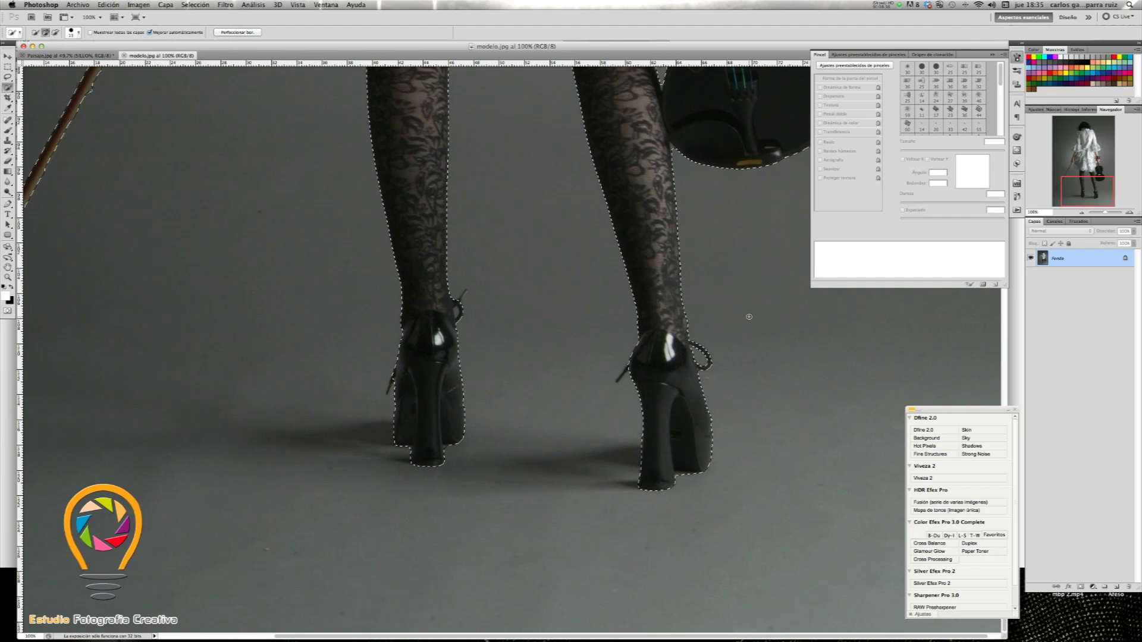
key(alt)
drag(1090, 192, 1075, 133)
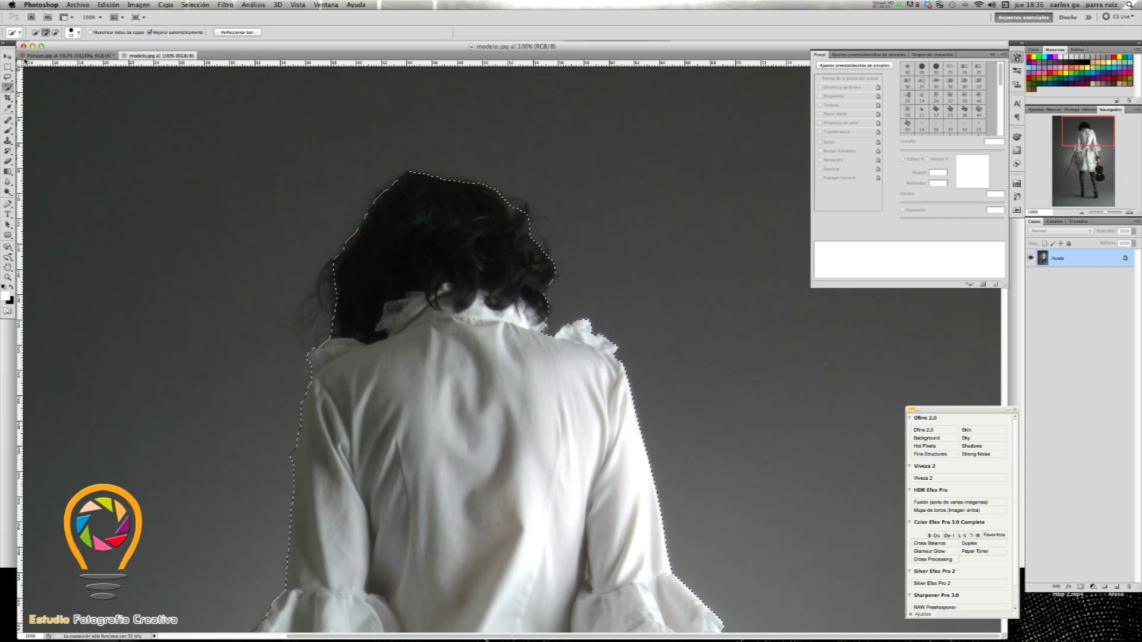
click(8, 78)
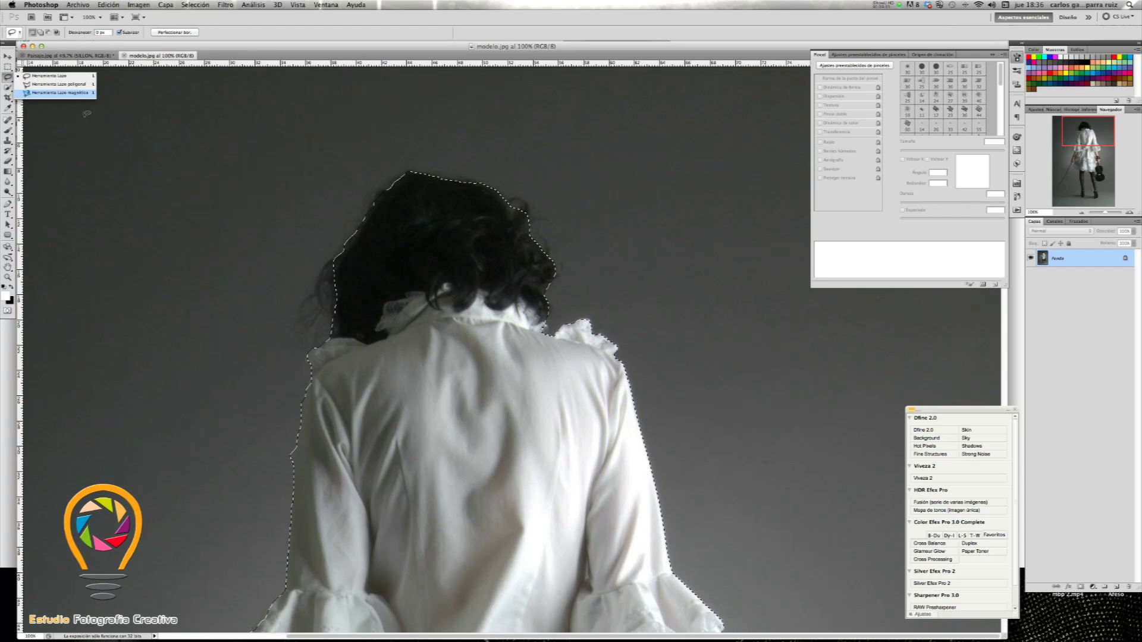
Step: Add the frizzy hair strands to the selection with a loose lasso outline around the head
key(shift)
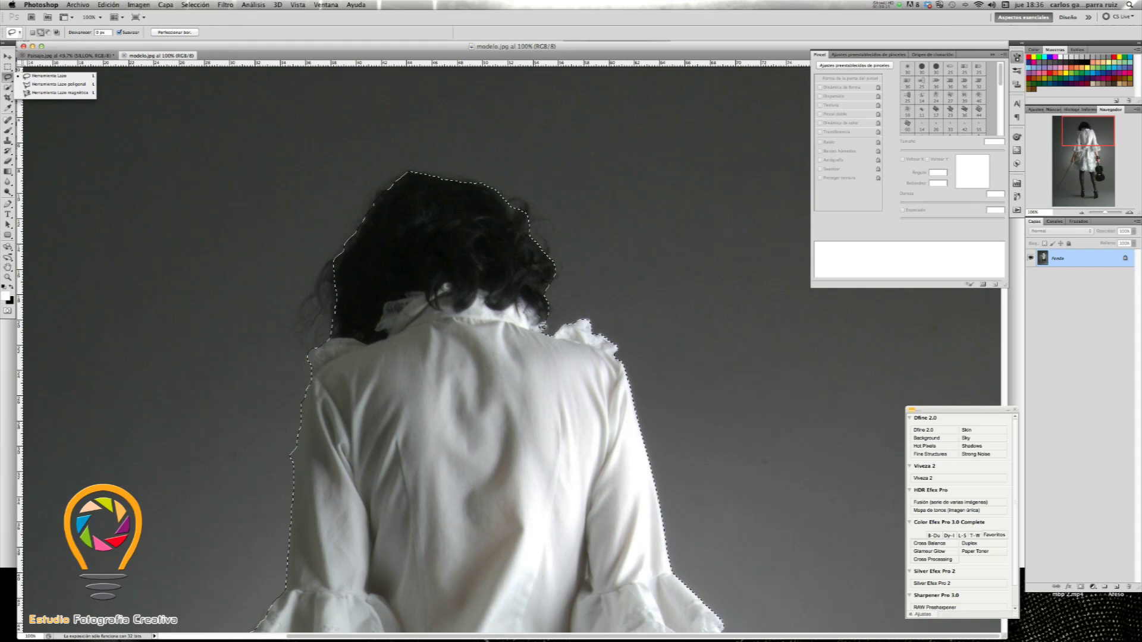
drag(571, 277, 437, 132)
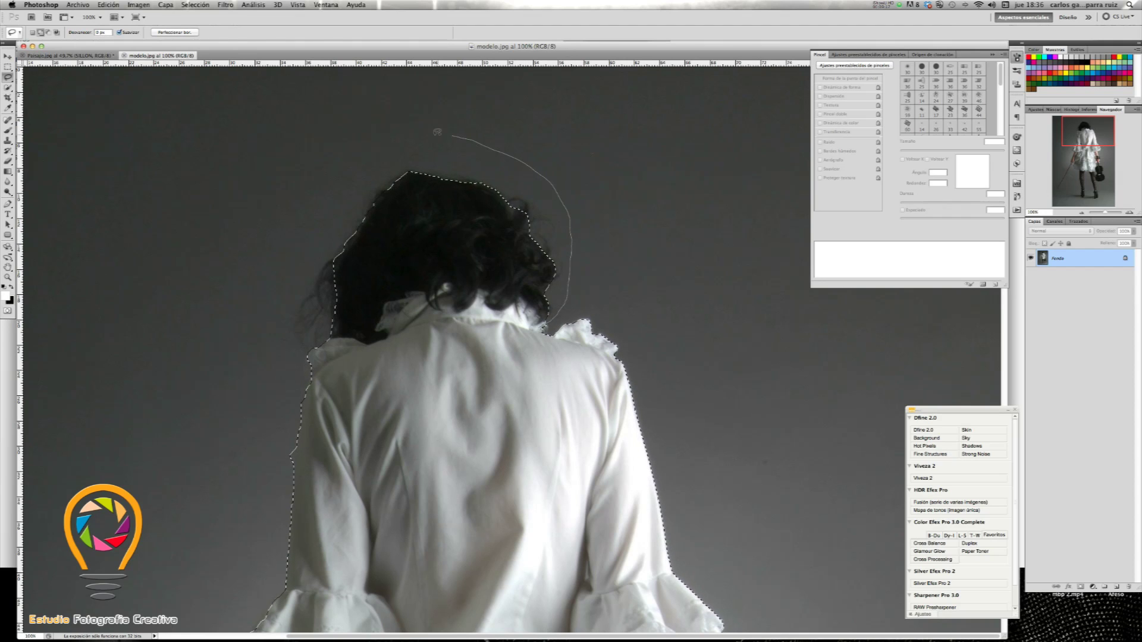
mouse_move(437, 132)
mouse_down()
mouse_move(285, 301)
mouse_move(301, 346)
mouse_up()
mouse_move(301, 346)
mouse_down()
mouse_move(322, 329)
mouse_move(315, 344)
mouse_up()
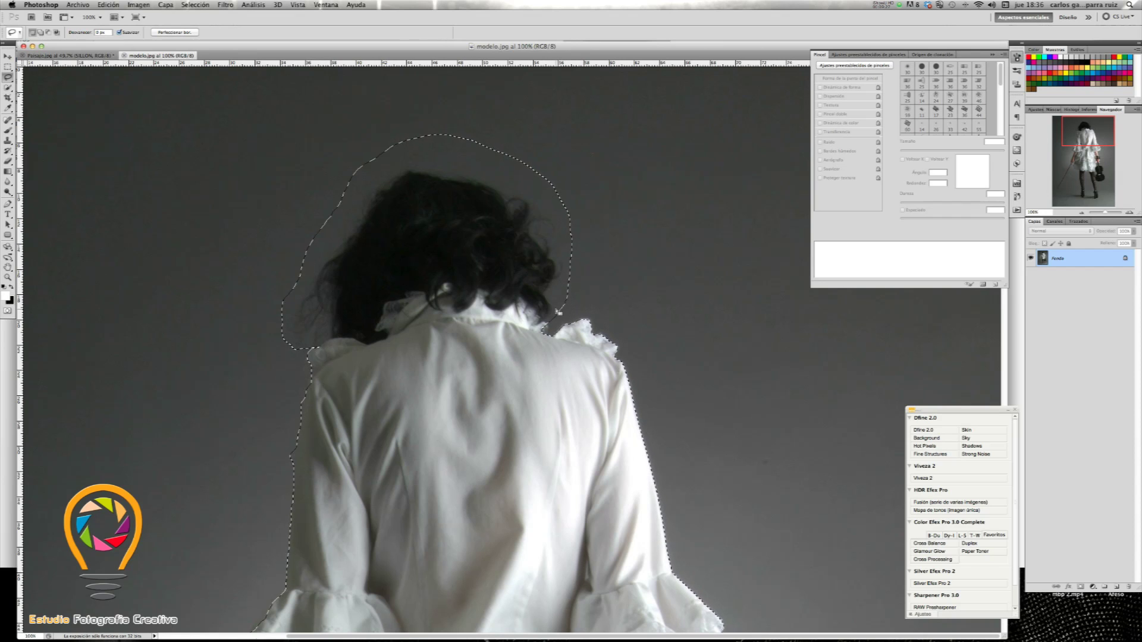
key(ctrl+0)
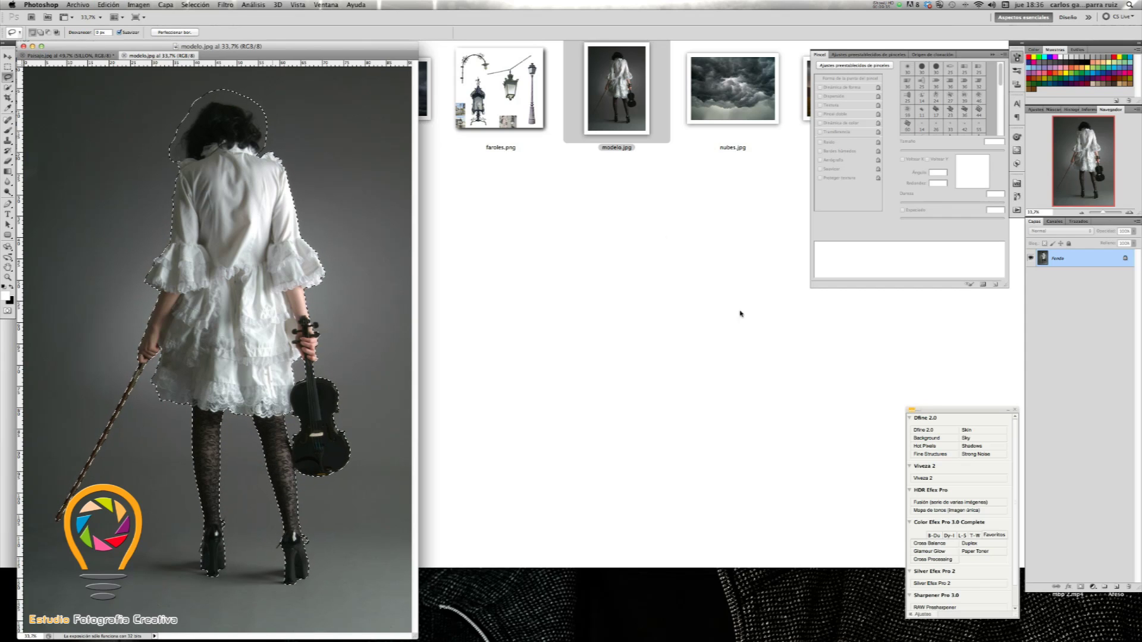
Step: Paste the selected violinist into Paisaje.jpg as a new layer and fit it on screen
click(96, 55)
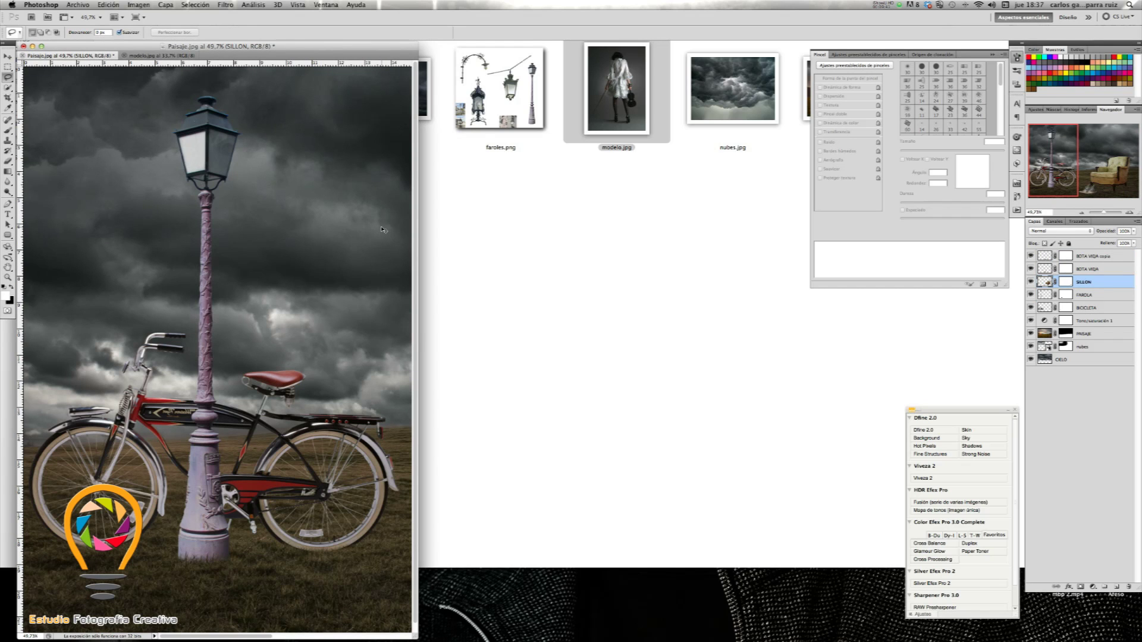
key(ctrl+v)
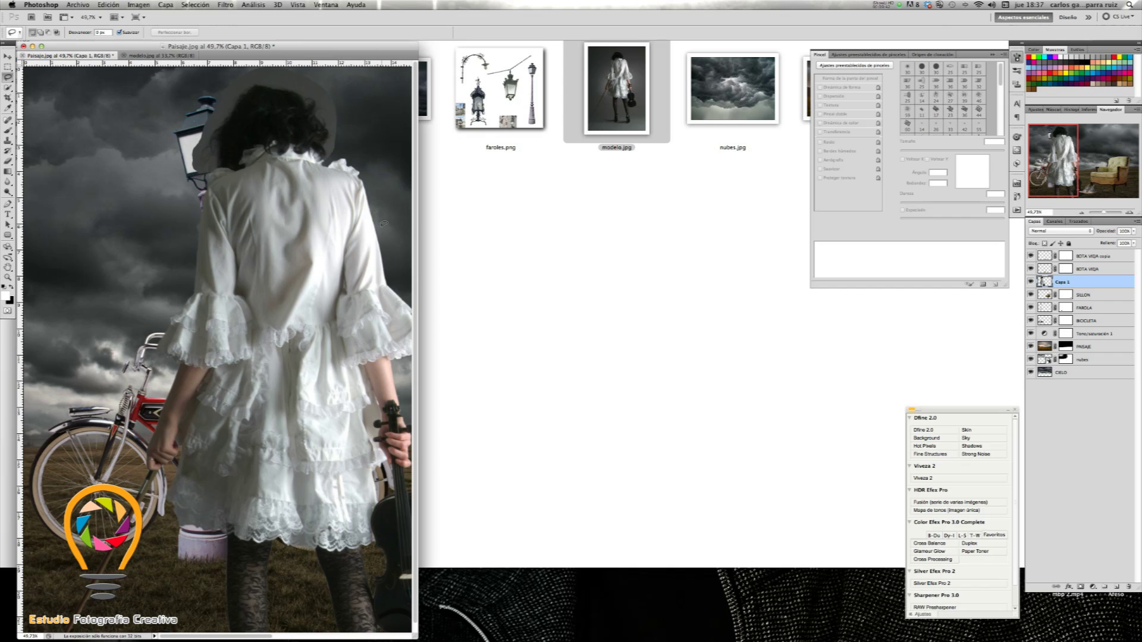
key(ctrl+0)
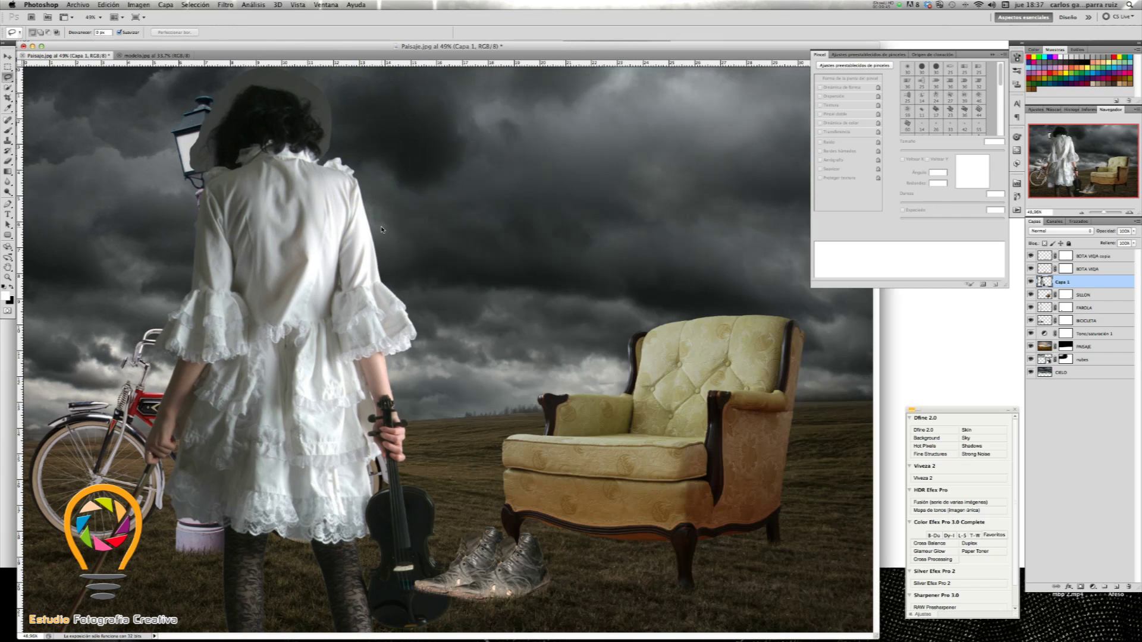
Step: Rename Capa 1 to MODELO and move it below the BICICLETA layer
double_click(1068, 283)
double_click(1064, 283)
text(MODELO)
key(Return)
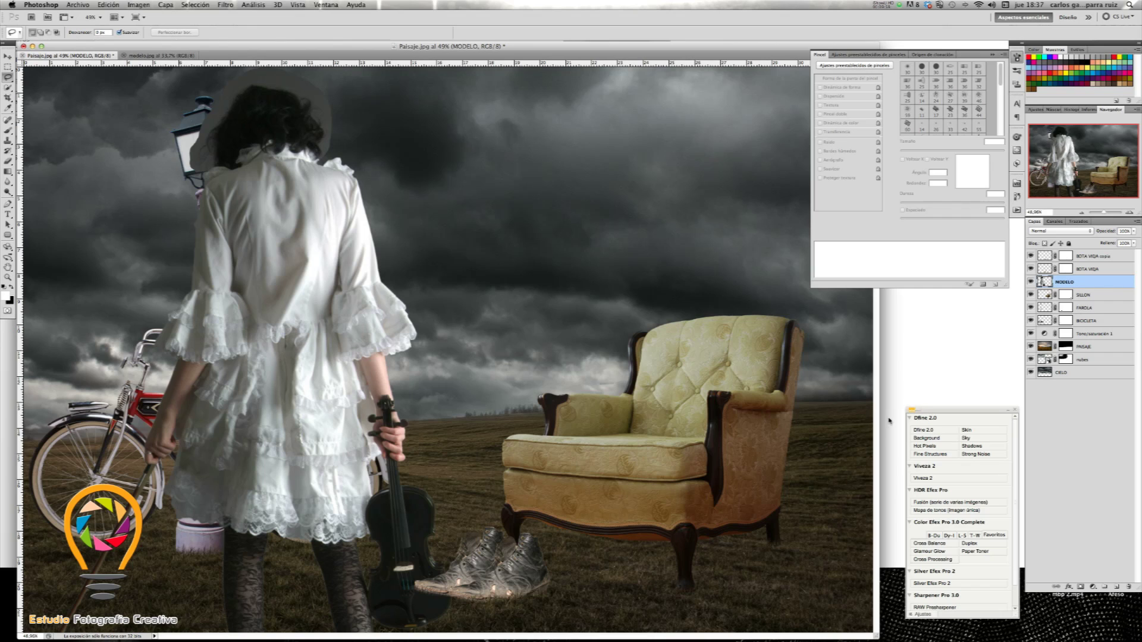
drag(1097, 284, 1095, 326)
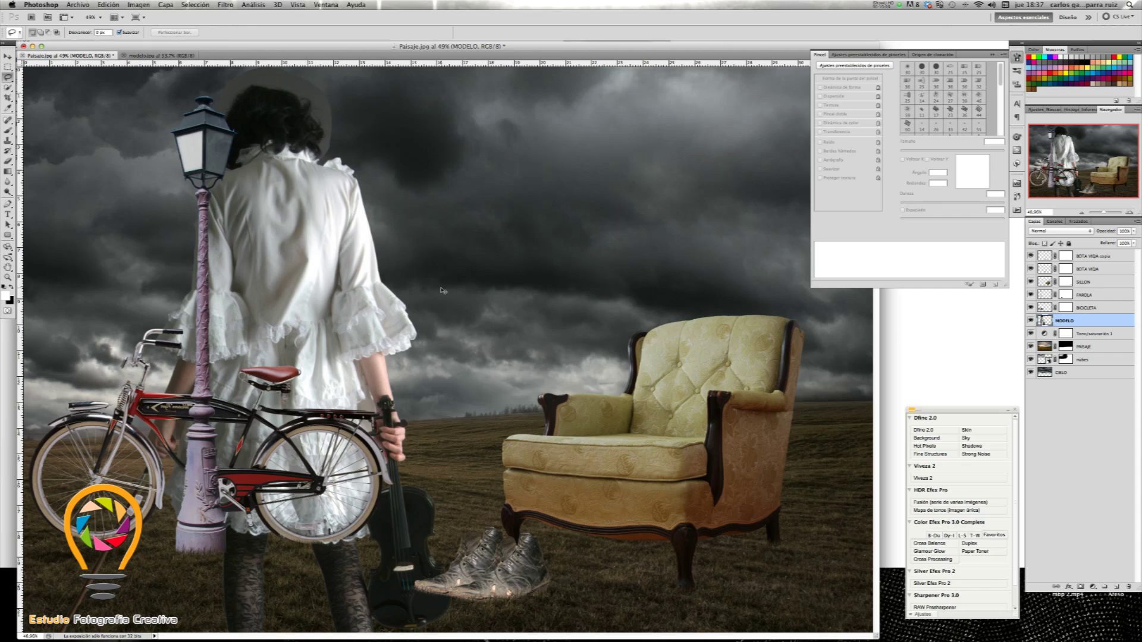
key(ctrl+t)
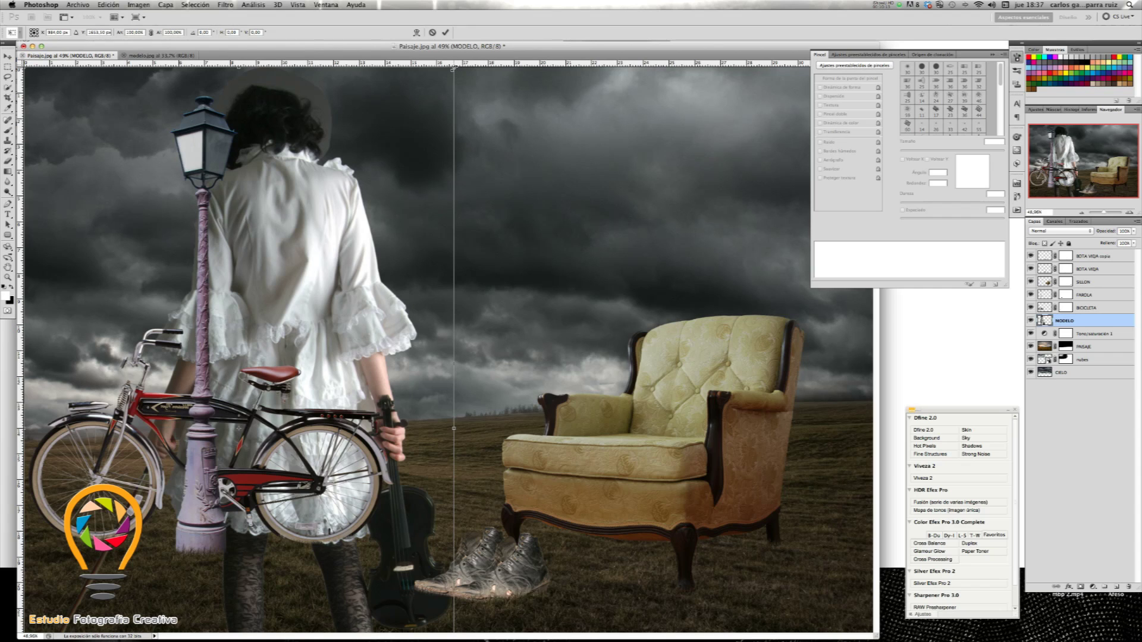
Step: Scale the model to about a quarter size and stand her between the bicycle and armchair
drag(453, 69, 293, 338)
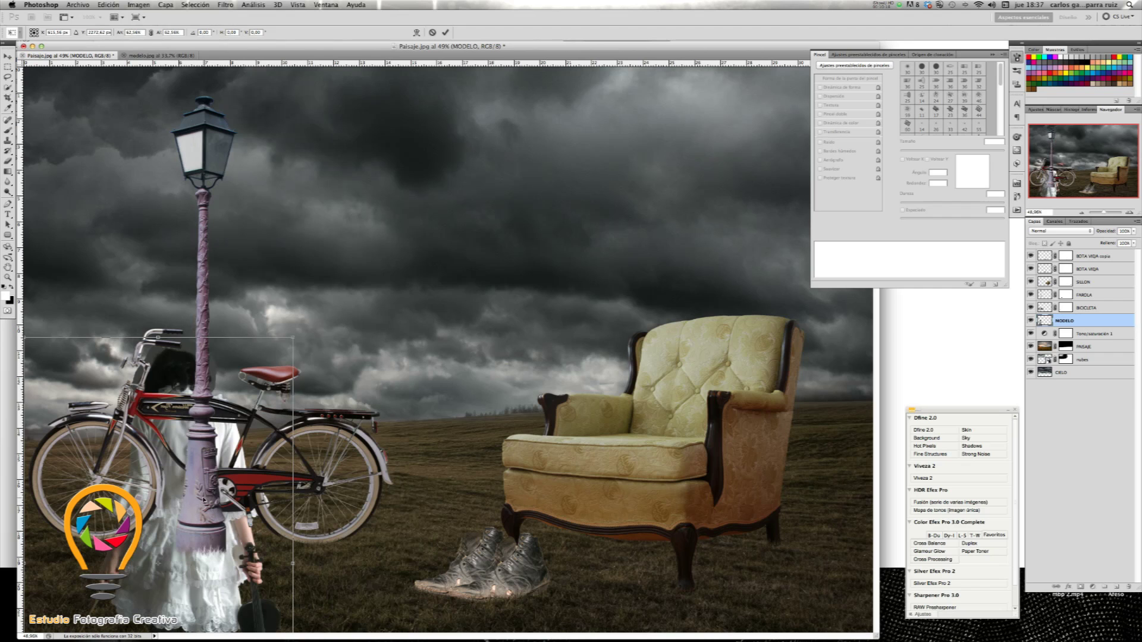
mouse_move(200, 422)
mouse_down()
mouse_move(526, 267)
mouse_move(482, 259)
mouse_up()
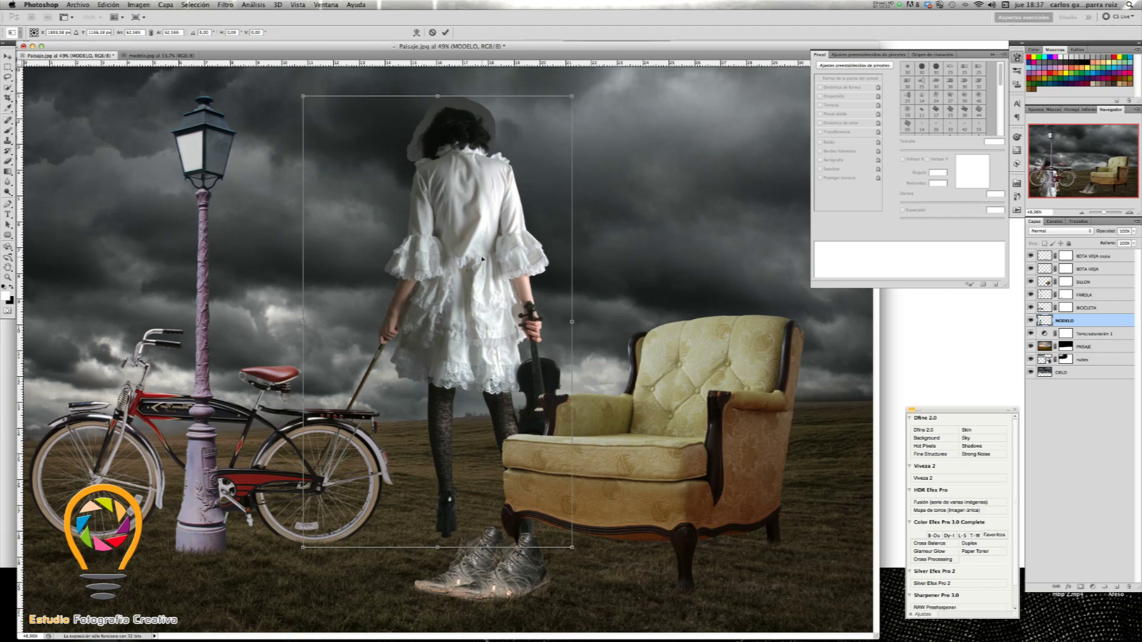
drag(572, 94, 499, 217)
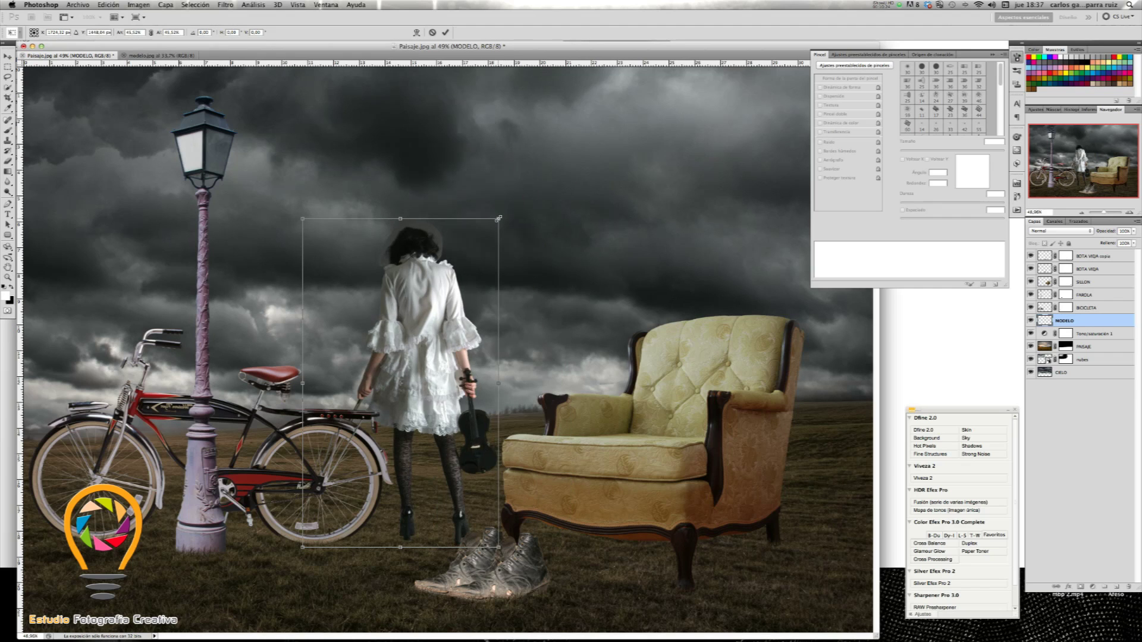
drag(426, 434, 476, 379)
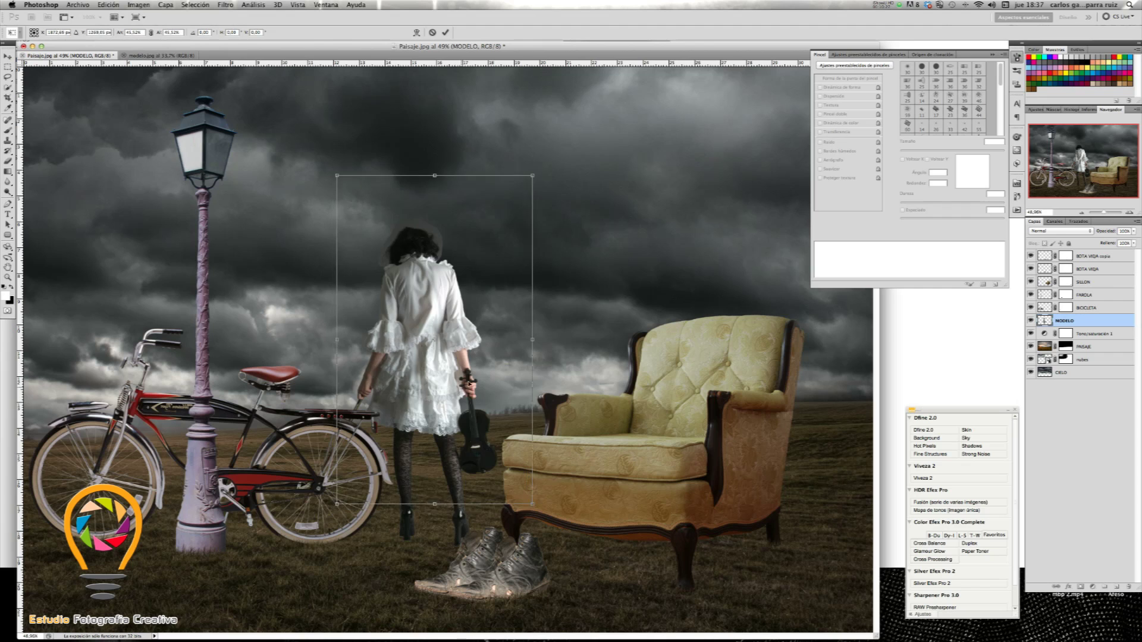
mouse_move(550, 164)
mouse_down()
mouse_move(447, 323)
mouse_move(483, 343)
mouse_move(456, 370)
mouse_move(480, 349)
mouse_up()
drag(453, 390, 487, 341)
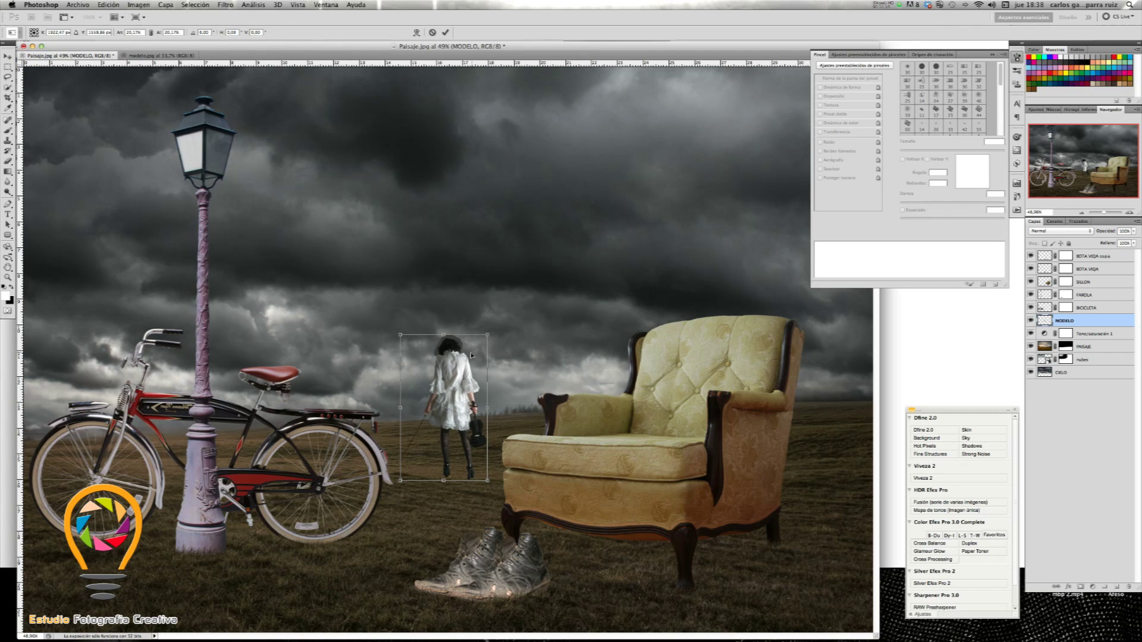
click(445, 33)
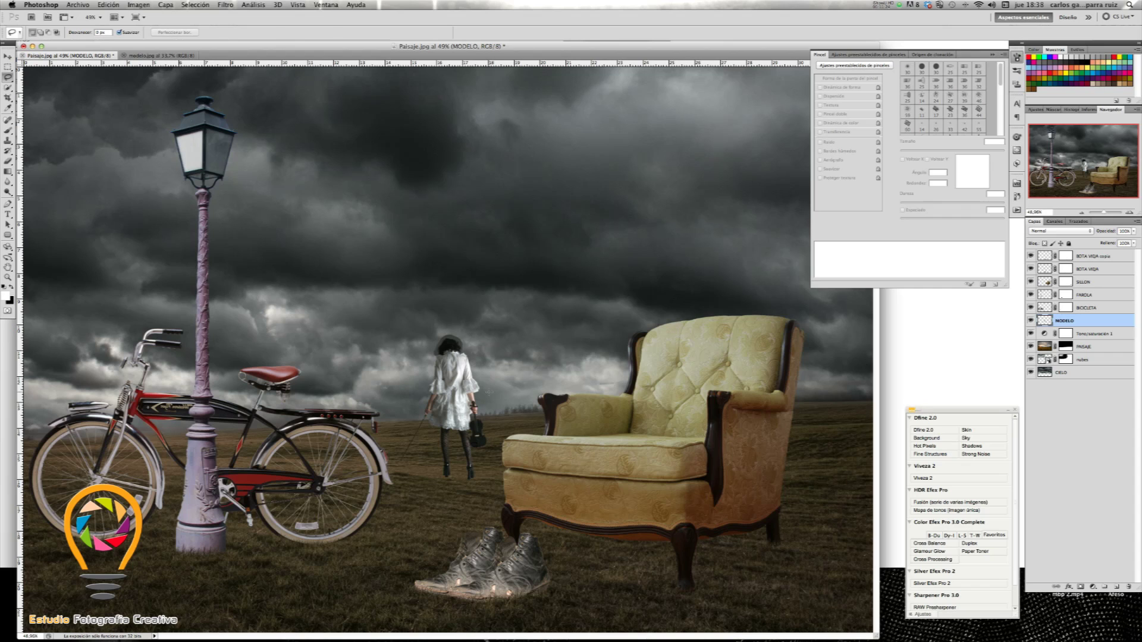
Step: Zoom to 300% on the violinist's shoes where they meet the grass beside the armchair
click(297, 5)
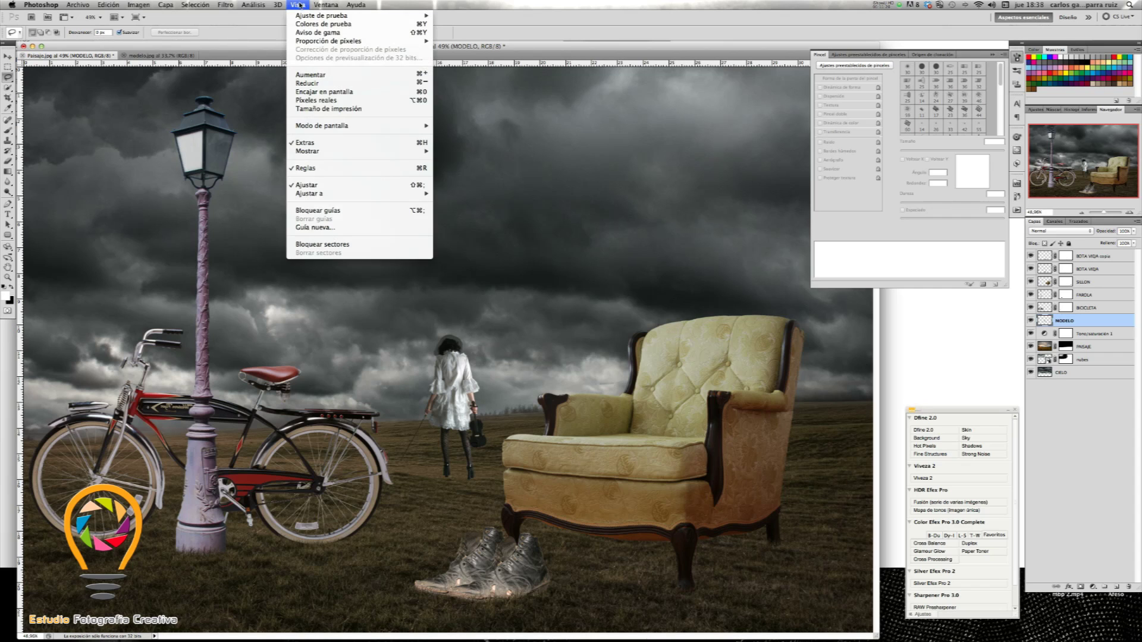
click(347, 101)
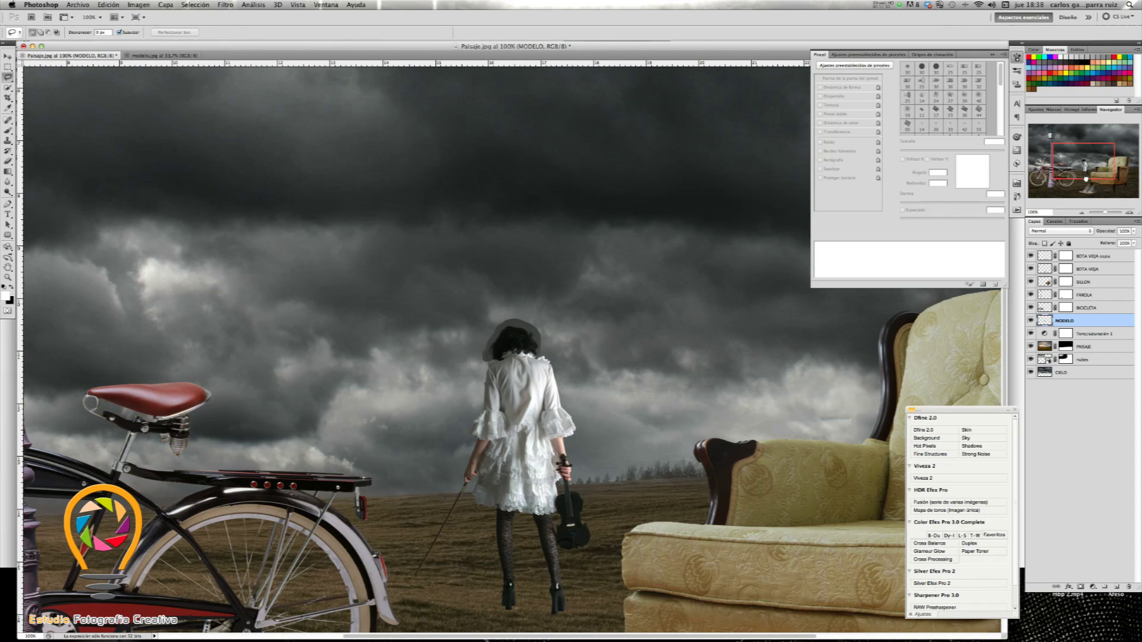
drag(1086, 177, 1085, 192)
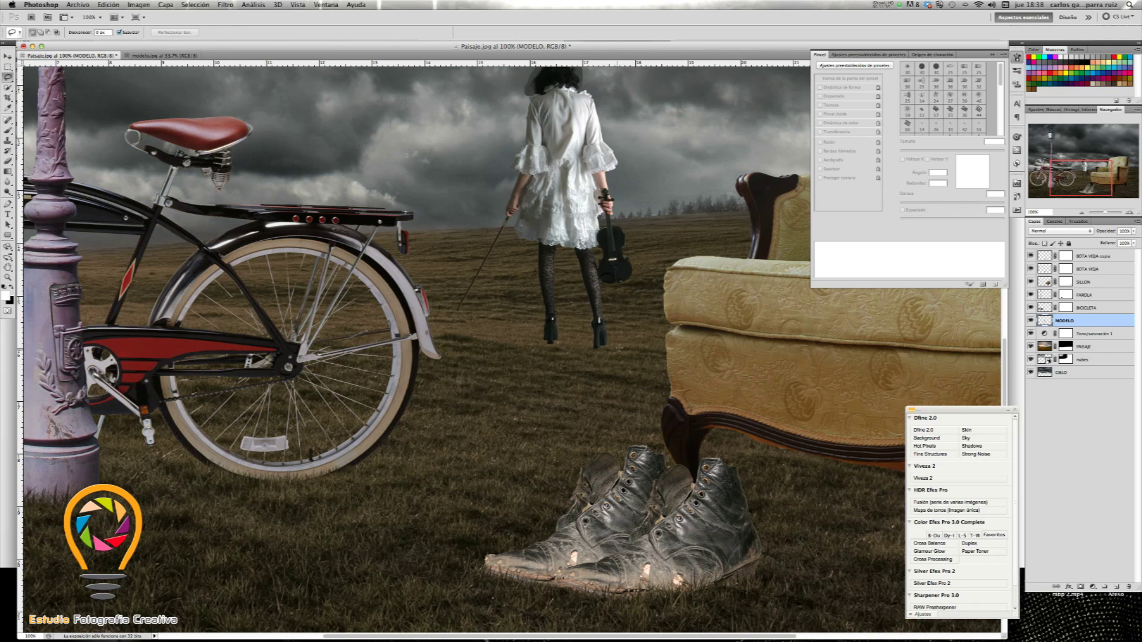
click(1128, 212)
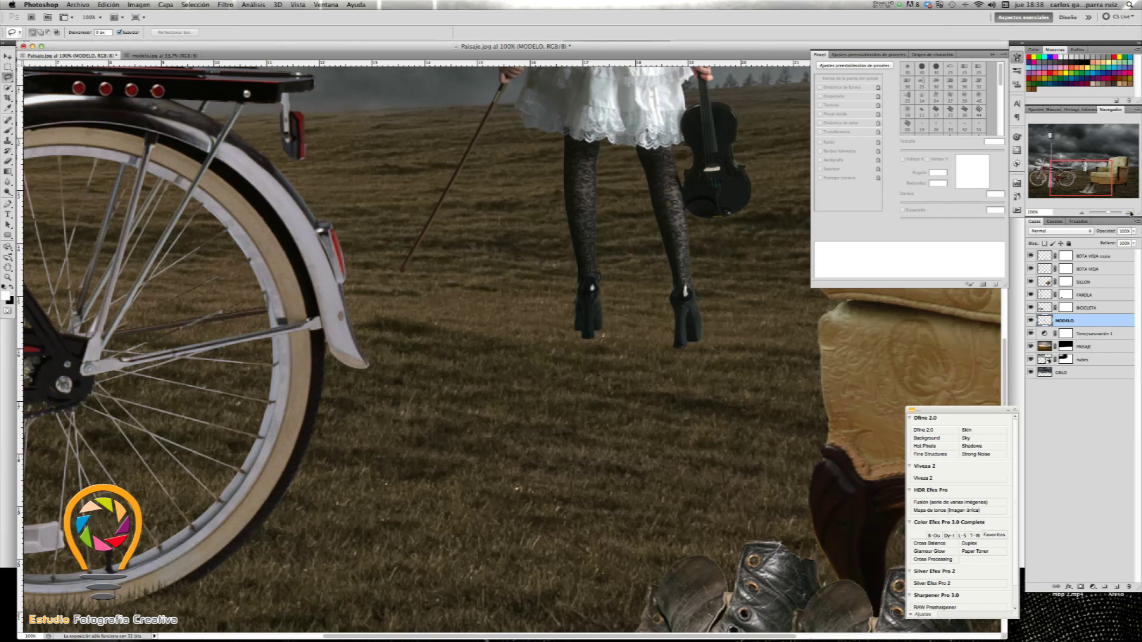
click(1128, 212)
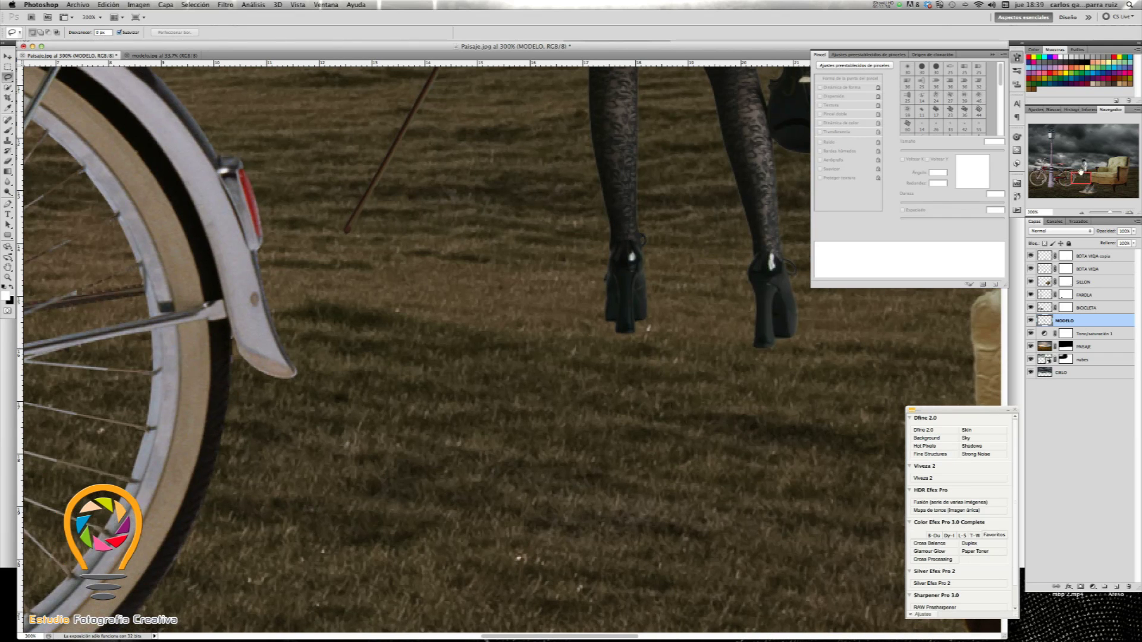
drag(1081, 176, 1072, 193)
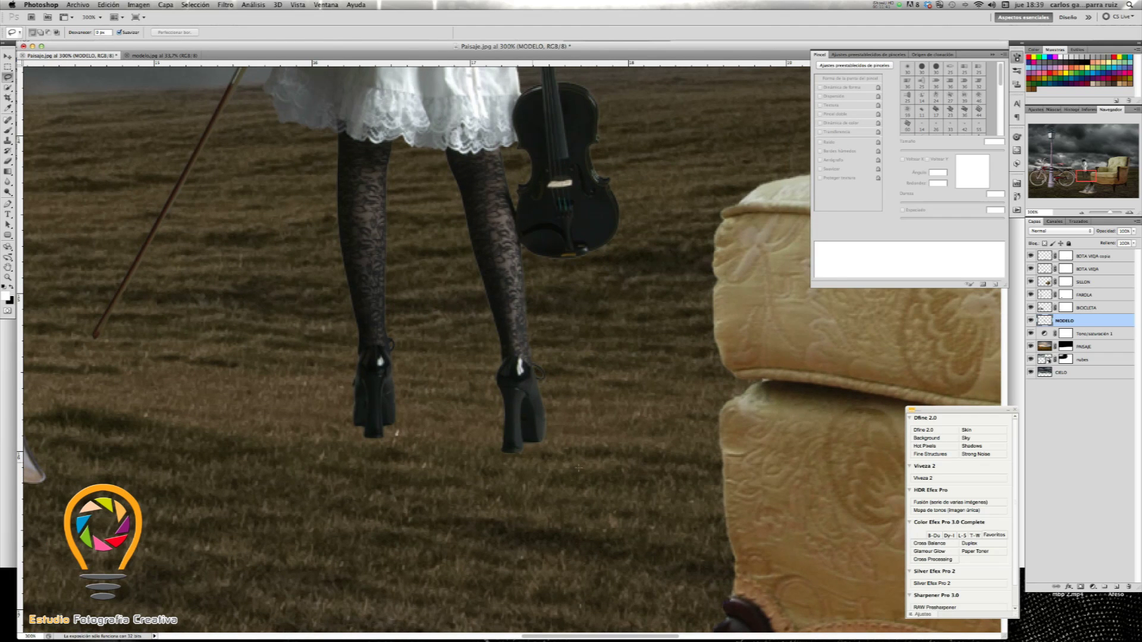
Step: Add a layer mask to MODELO and choose the grass brush at 21 px, slightly tilted
click(1080, 587)
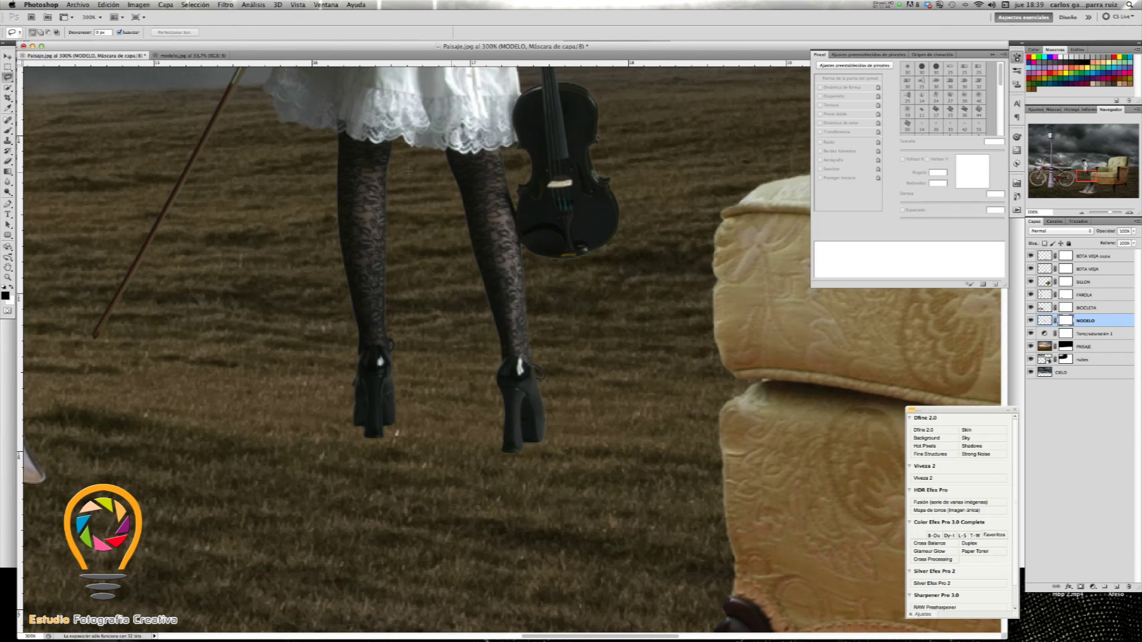
key(b)
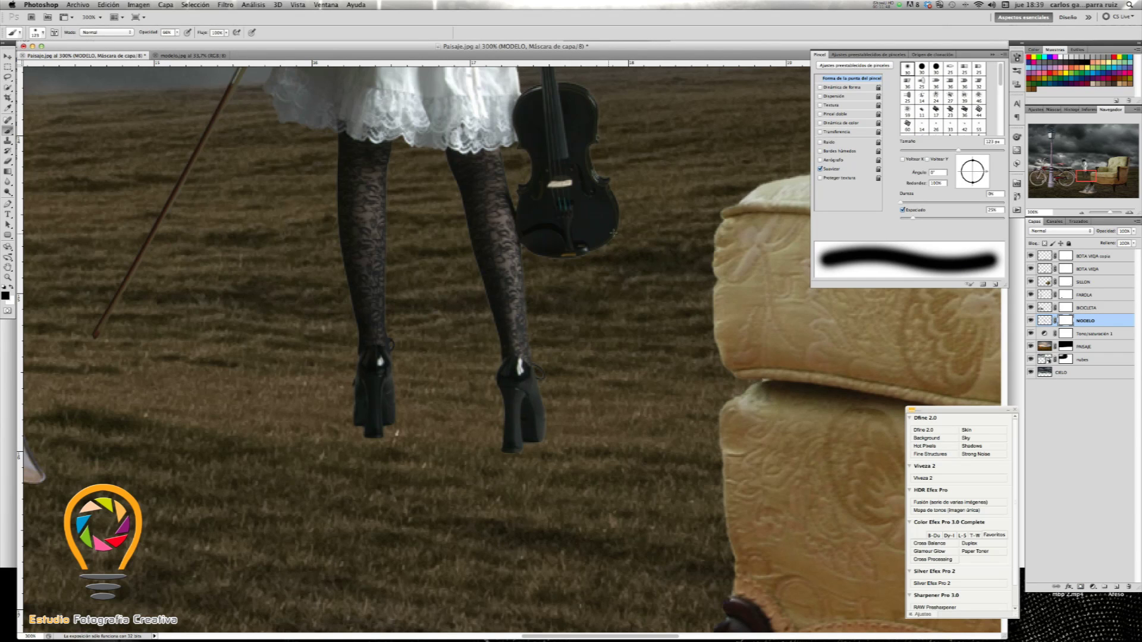
drag(1002, 76, 1001, 93)
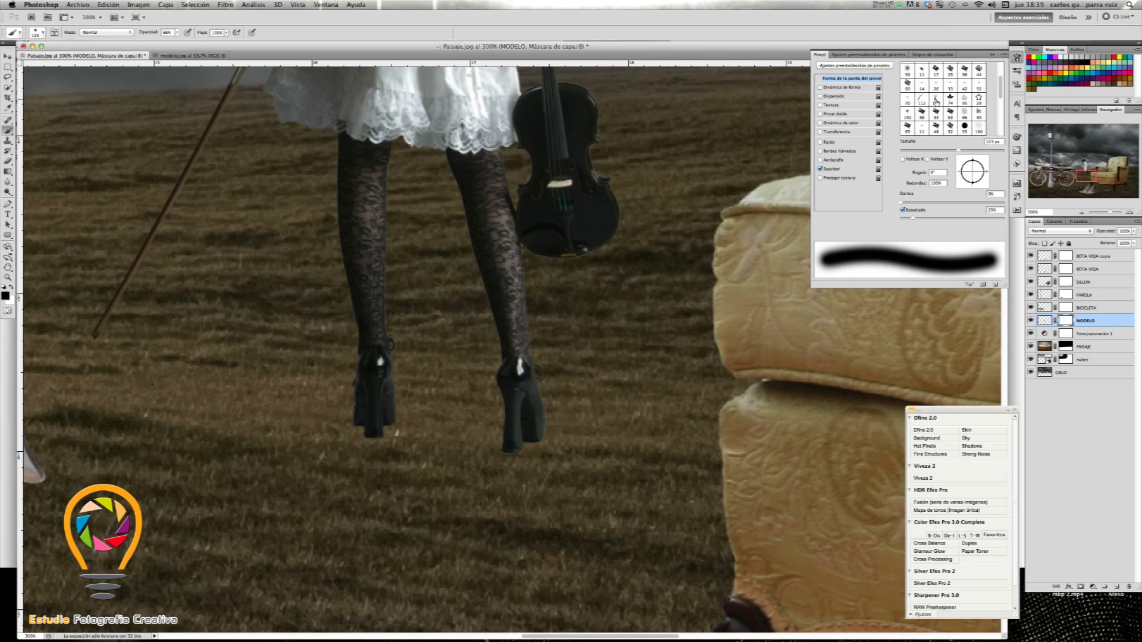
click(935, 100)
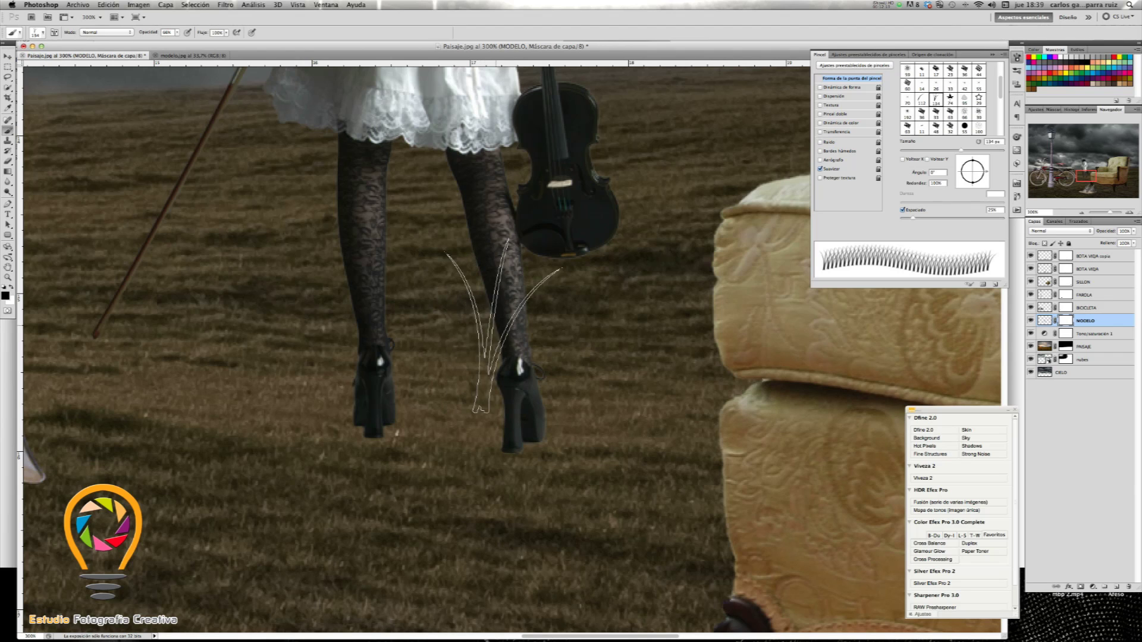
drag(922, 151, 911, 151)
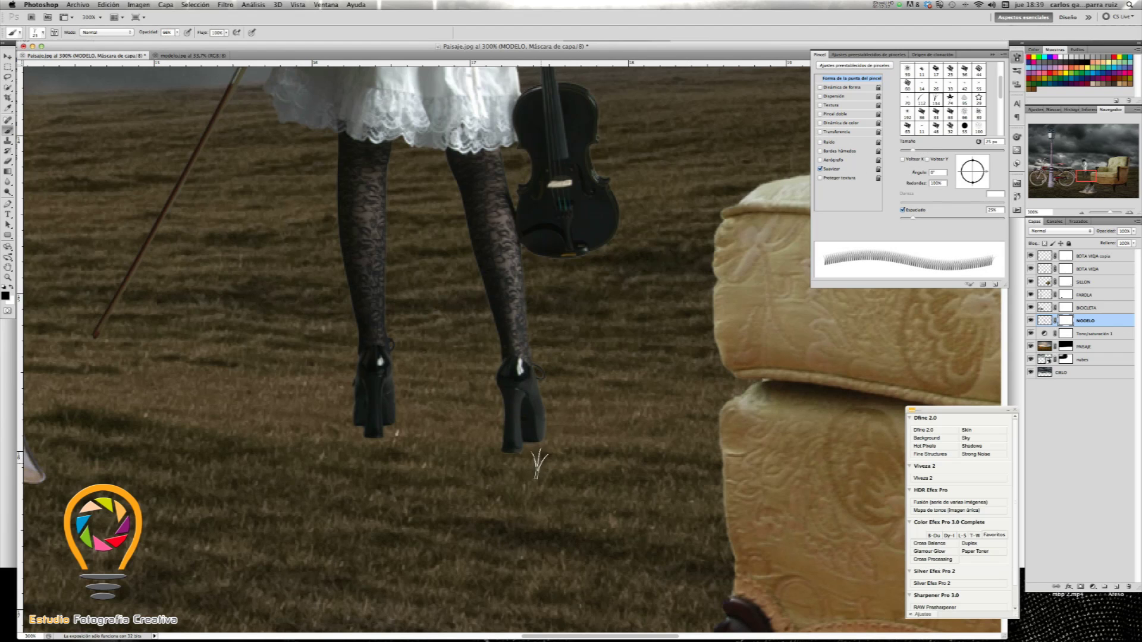
drag(912, 151, 910, 151)
drag(987, 174, 987, 169)
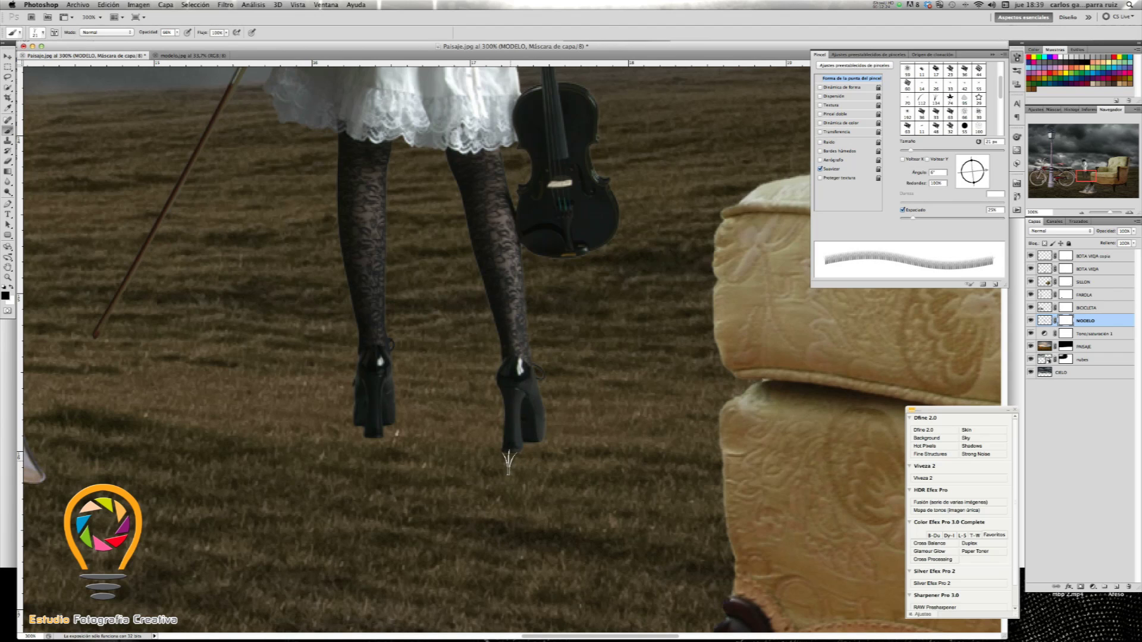
Step: At 100% opacity, paint grass strands on the mask over the left heel's base
click(176, 32)
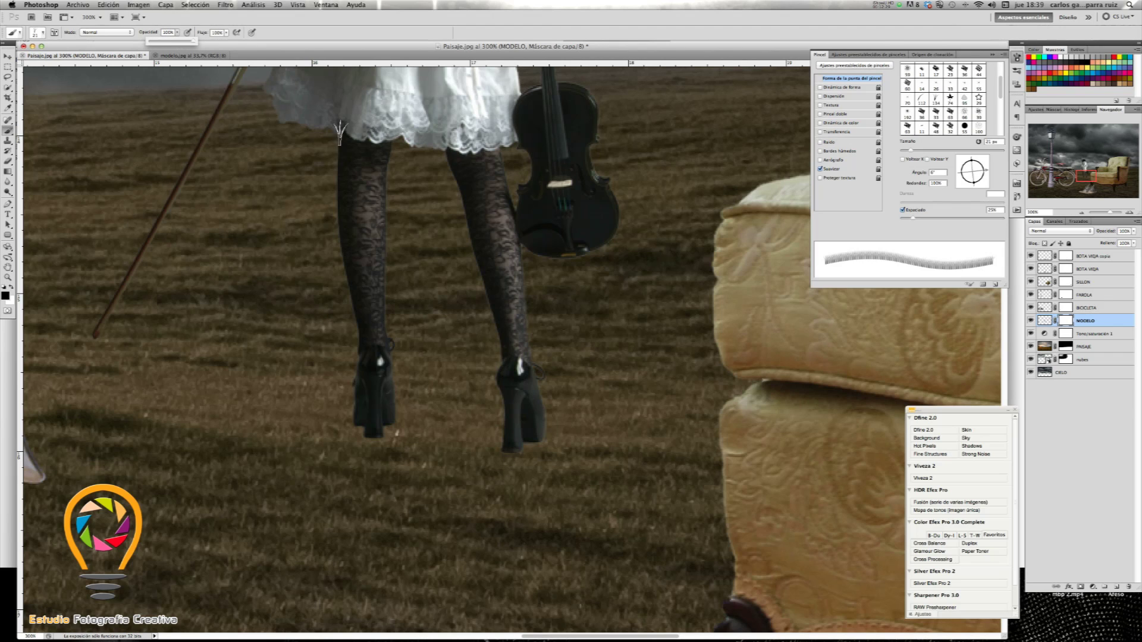
mouse_move(181, 46)
mouse_down()
mouse_move(517, 459)
mouse_move(492, 465)
mouse_up()
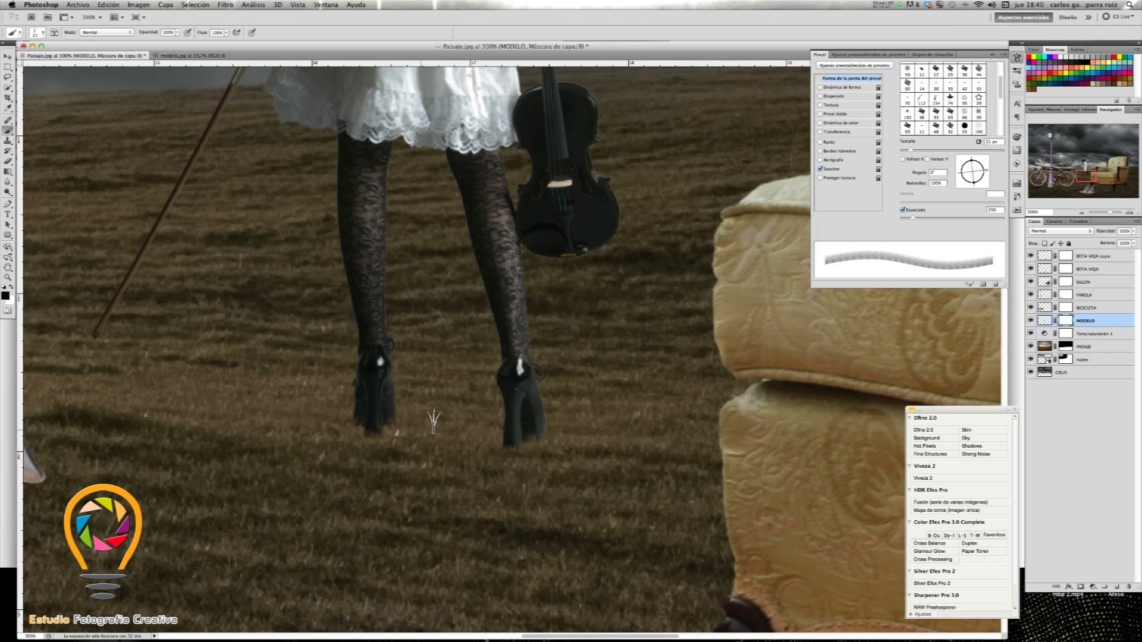
drag(377, 433, 357, 435)
drag(388, 446, 369, 430)
drag(983, 171, 982, 164)
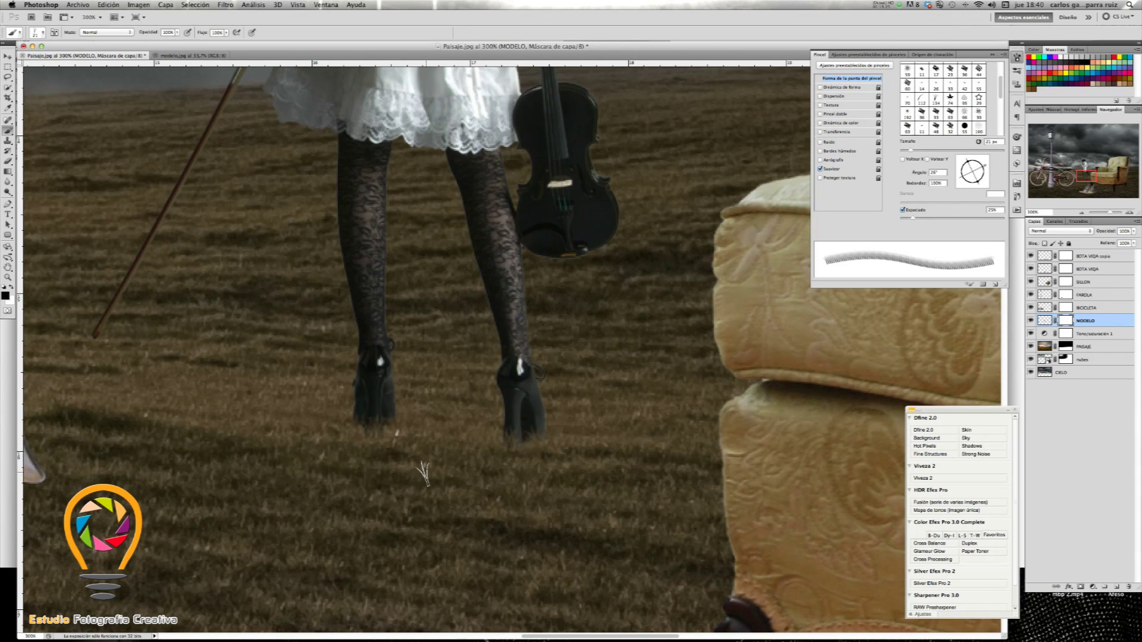
key(super+0)
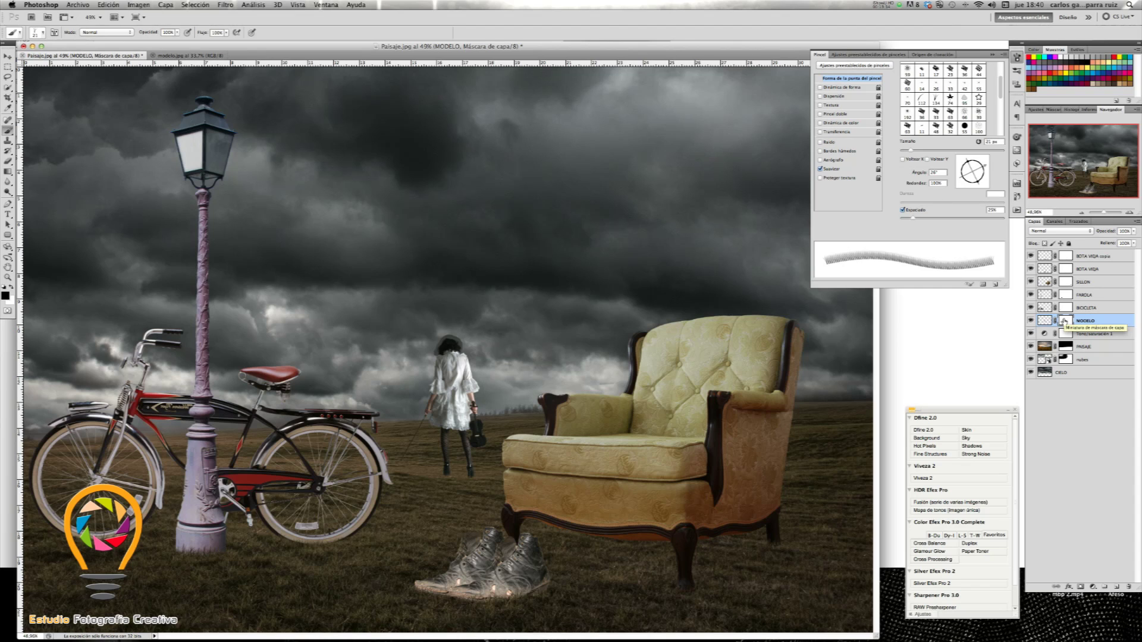
Step: Toggle the MODELO mask on and off to compare the feet with and without grass
shift+click(1064, 321)
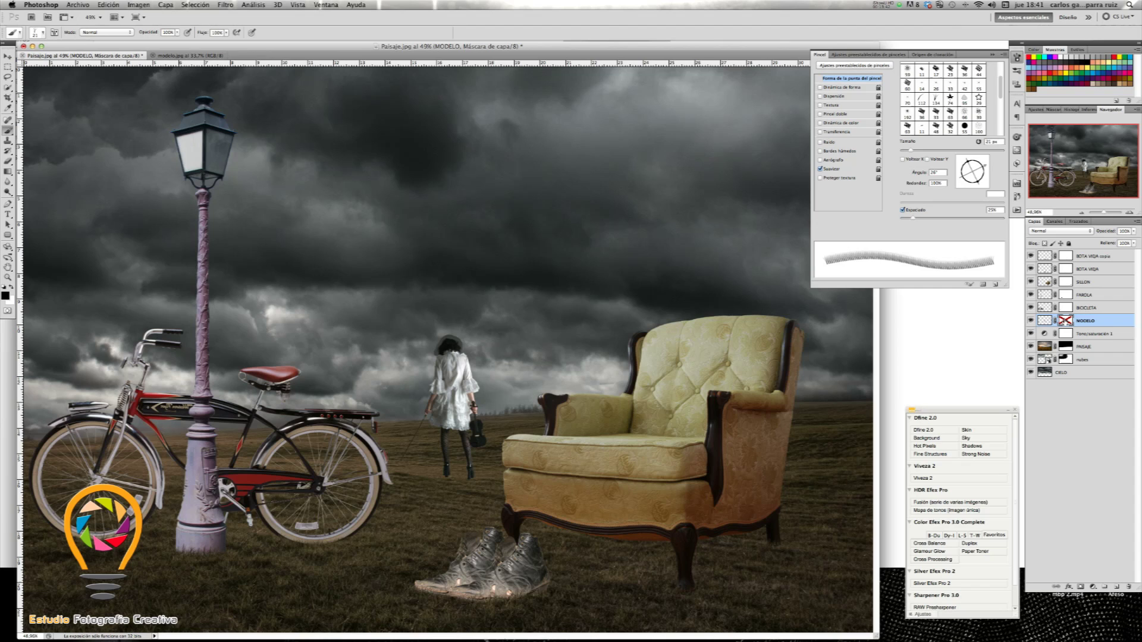
shift+click(1064, 321)
shift+click(1065, 321)
shift+click(1064, 321)
shift+click(1065, 321)
shift+click(1064, 322)
shift+click(1064, 321)
Step: Duplicate the MODELO layer to create MODELO copia
click(1096, 321)
key(x)
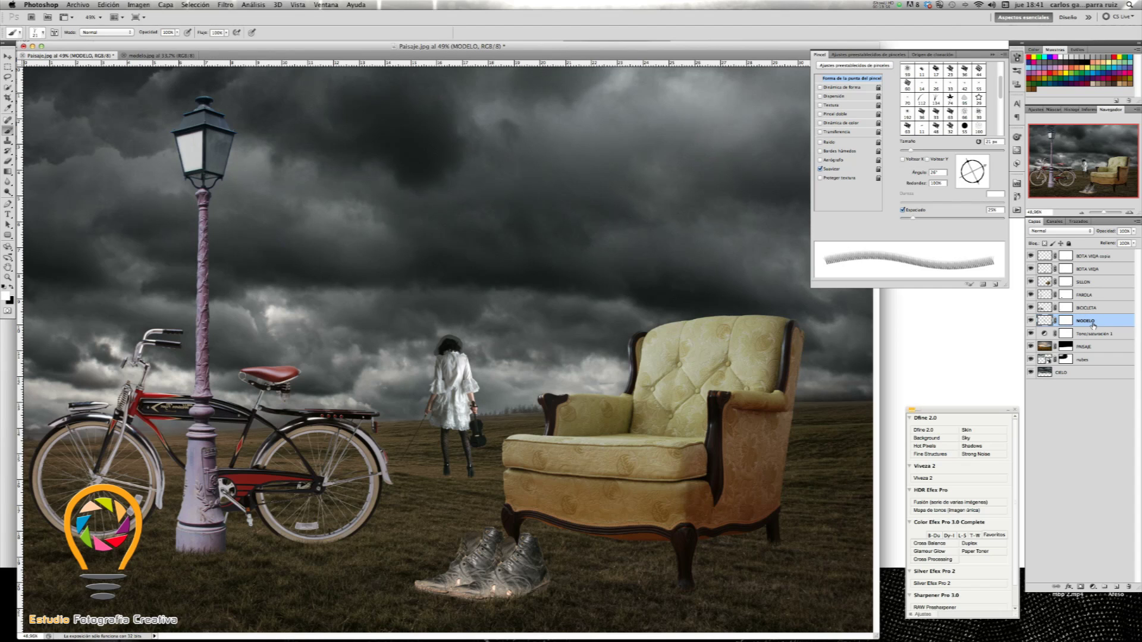
key(ctrl+j)
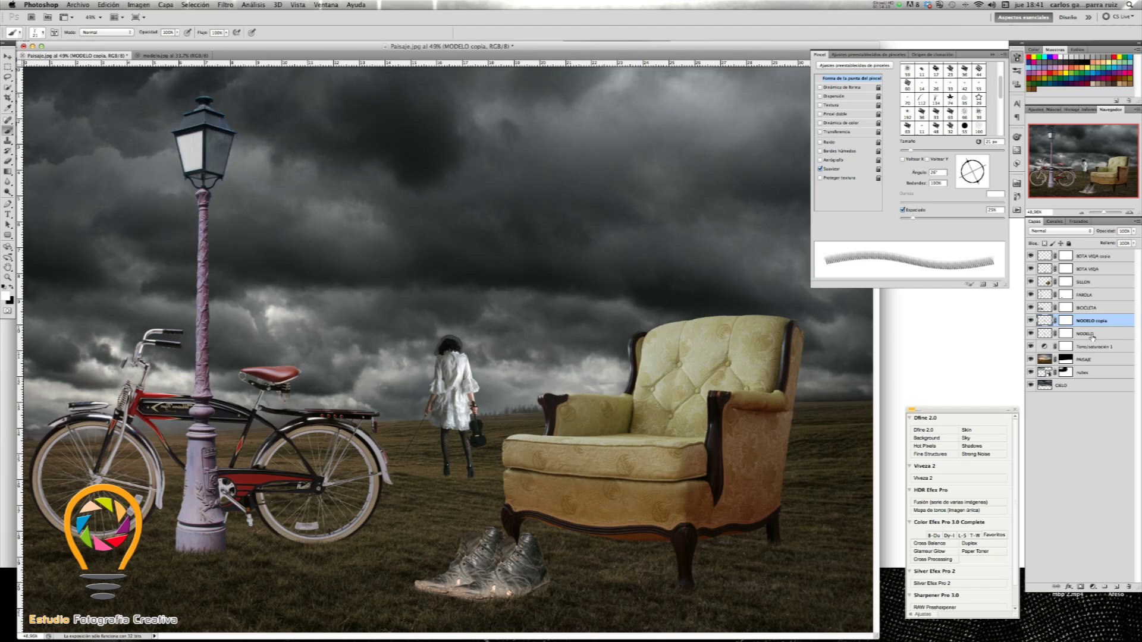
Step: Apply the layer mask permanently to MODELO and set its blending to Multiplicar
click(1092, 336)
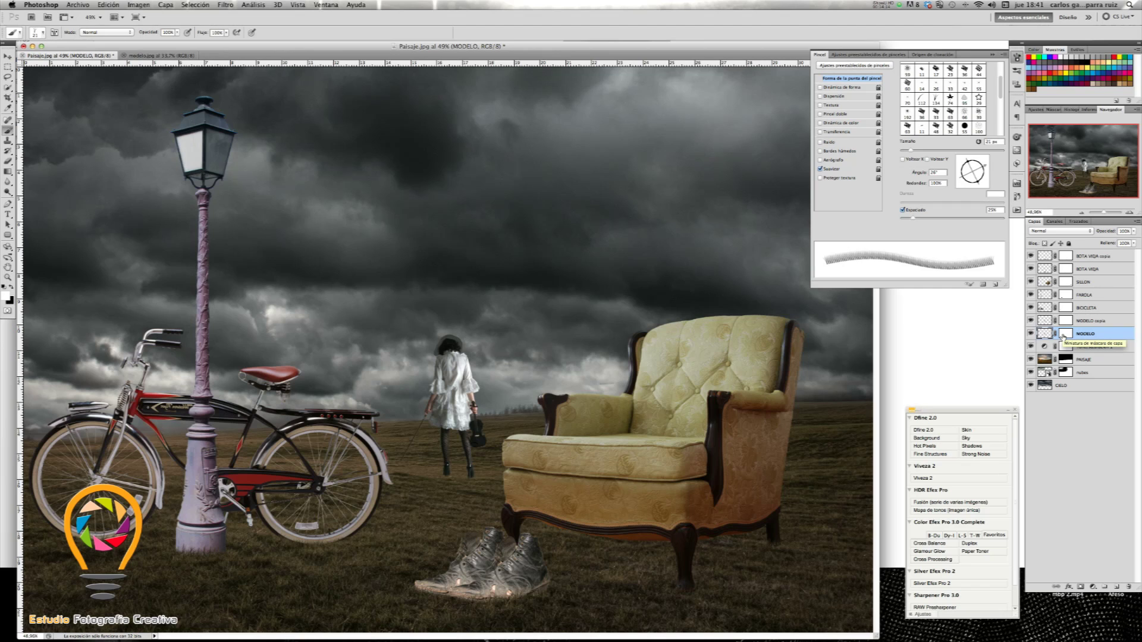
right_click(1061, 336)
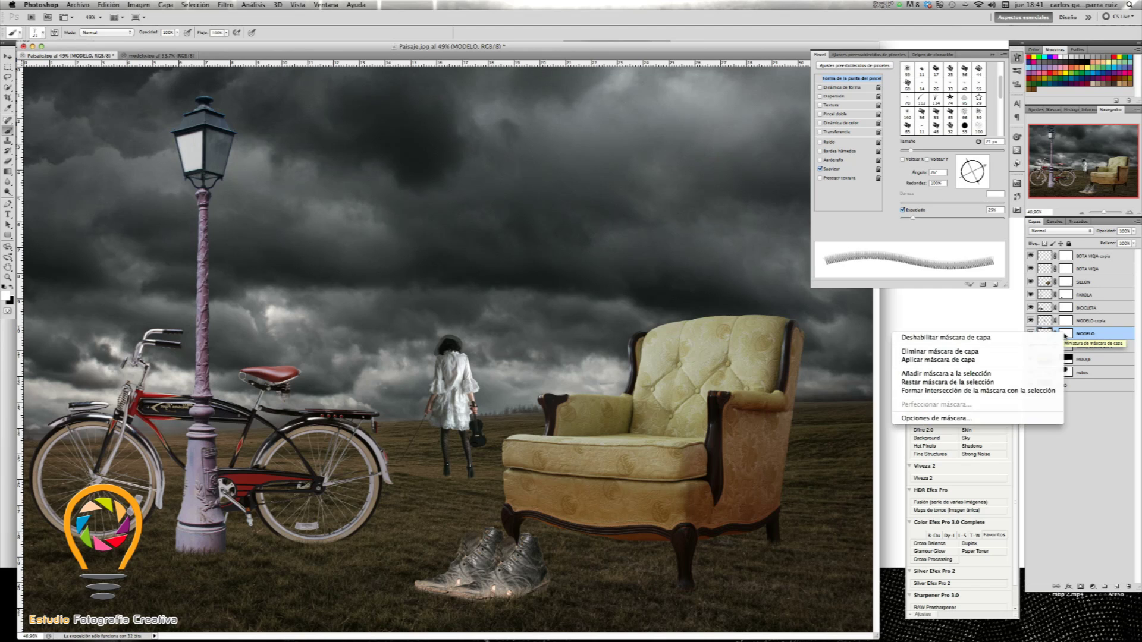
click(1032, 360)
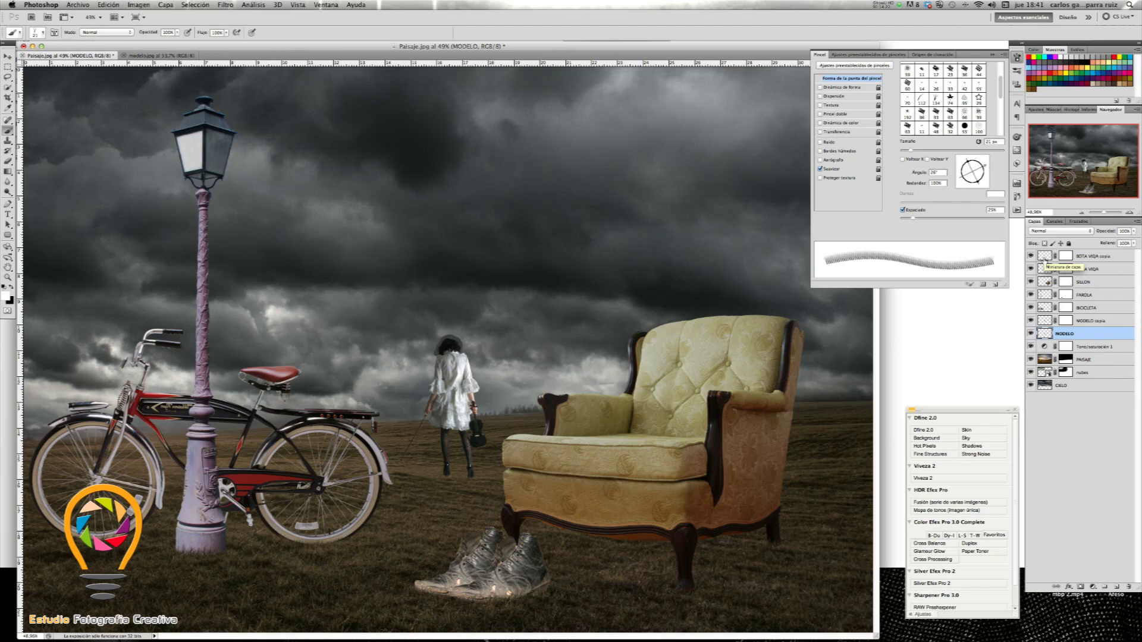
click(1050, 232)
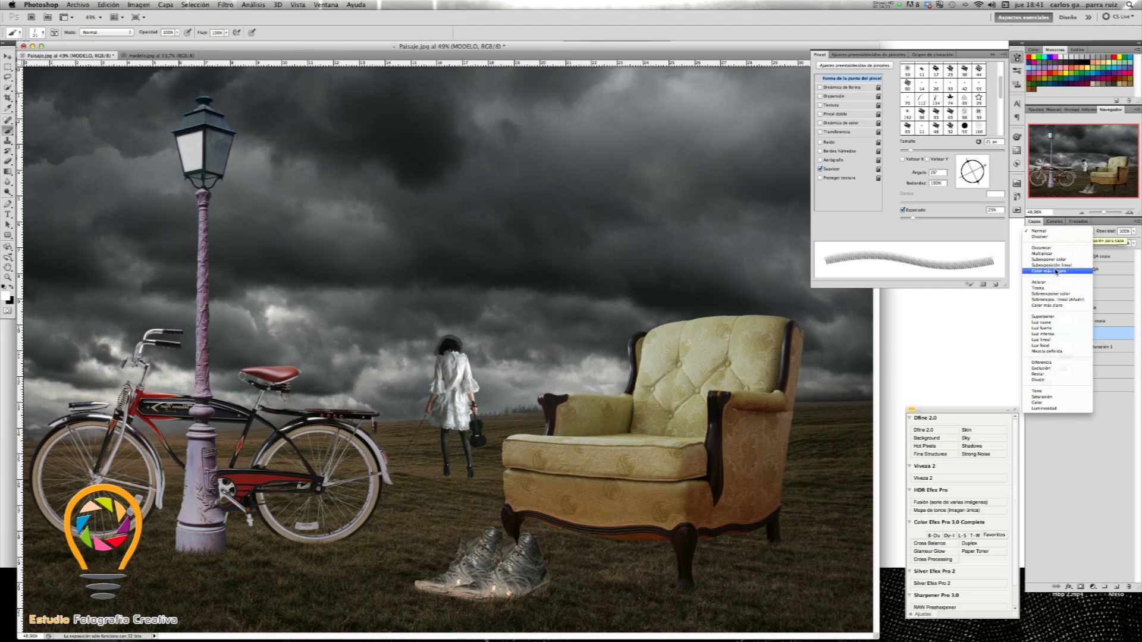
click(1056, 255)
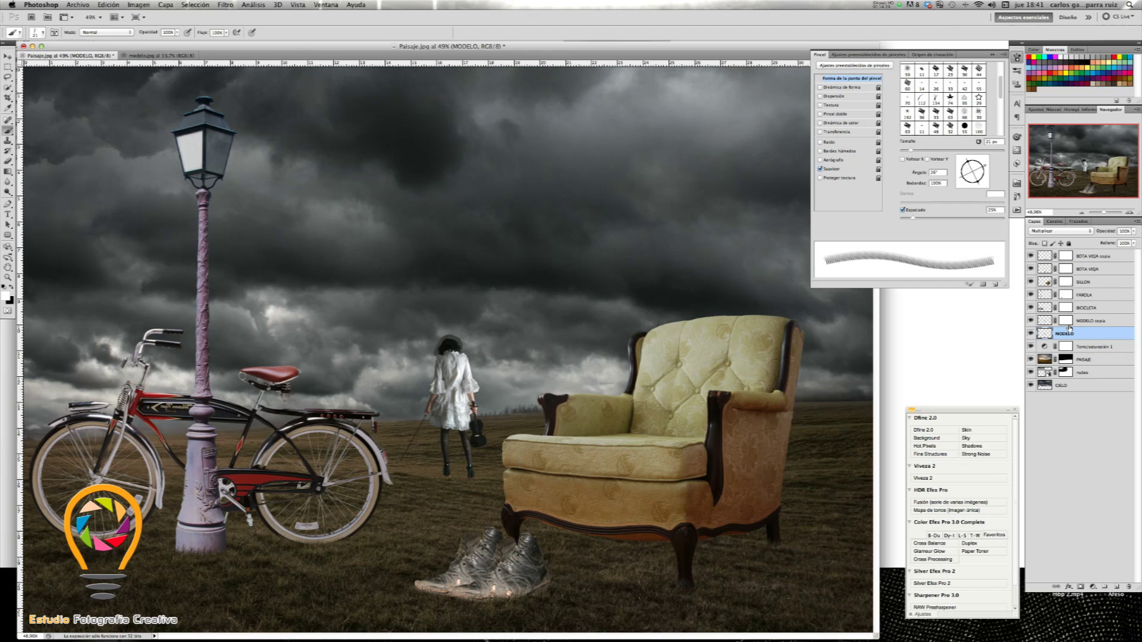
Step: Select MODELO copia and view the model at actual pixels
click(1088, 321)
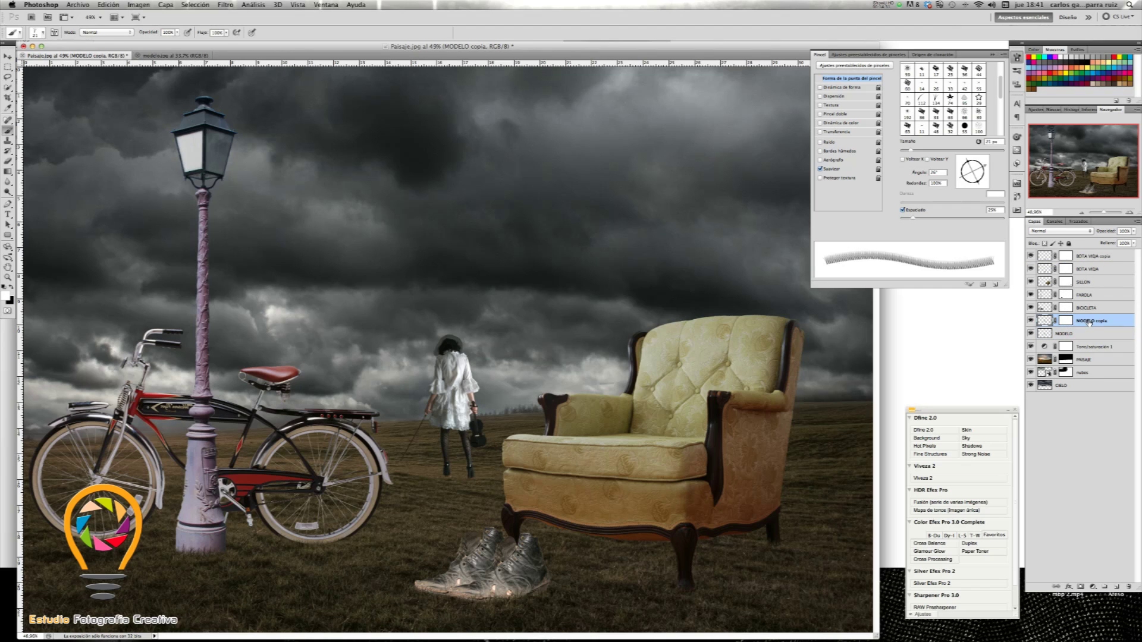
click(295, 5)
click(330, 101)
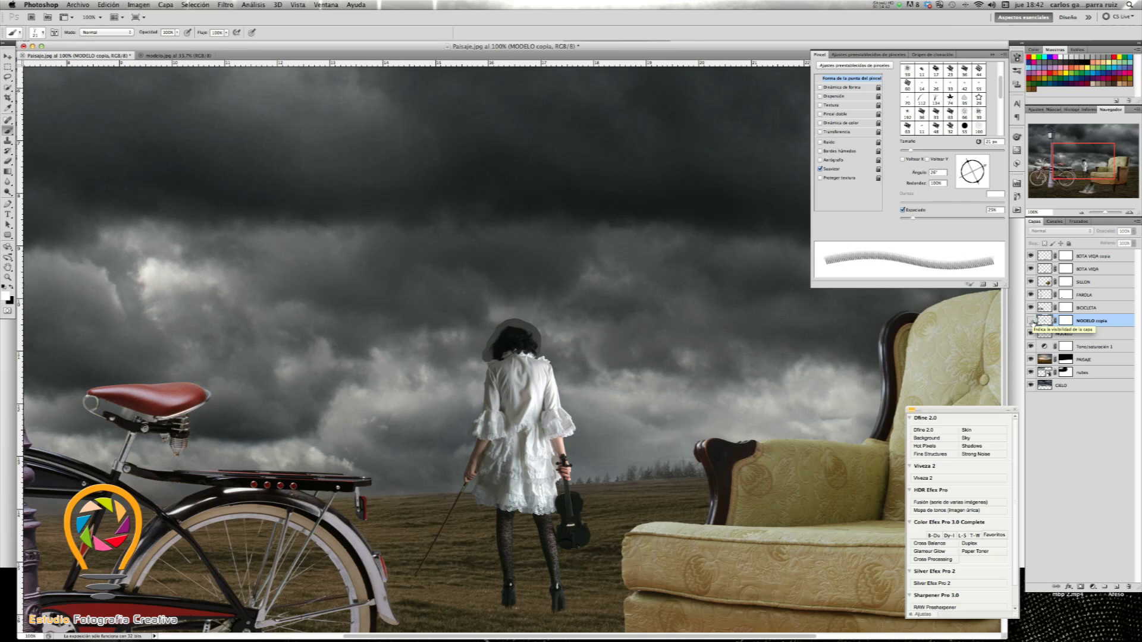
Step: Hide MODELO copia and change MODELO's blending mode to Luz suave
click(1031, 321)
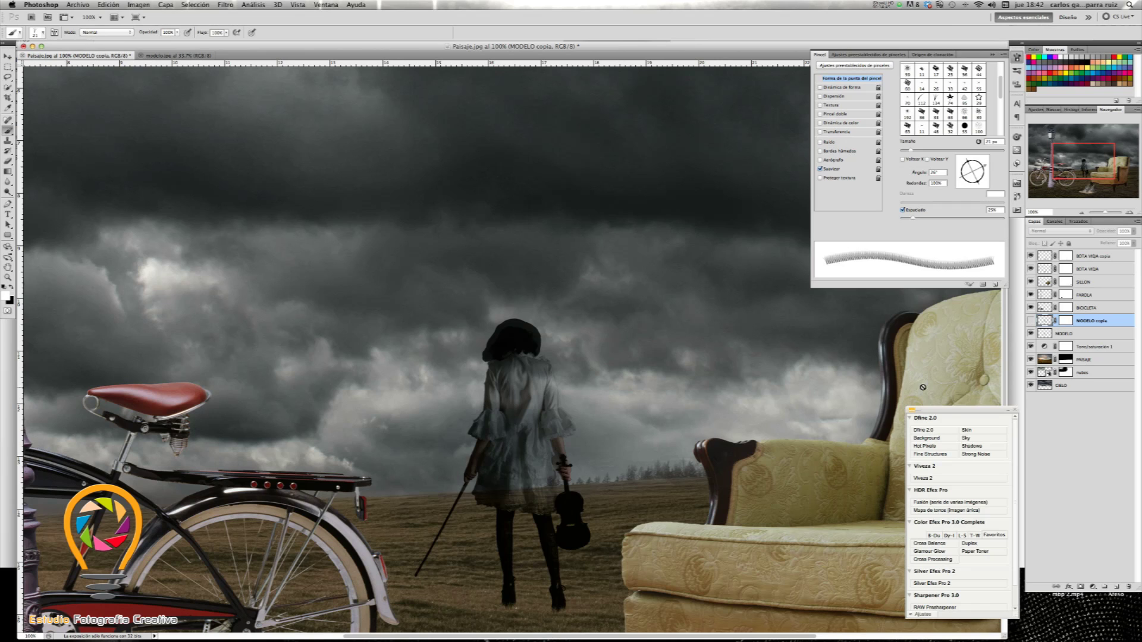
click(1067, 337)
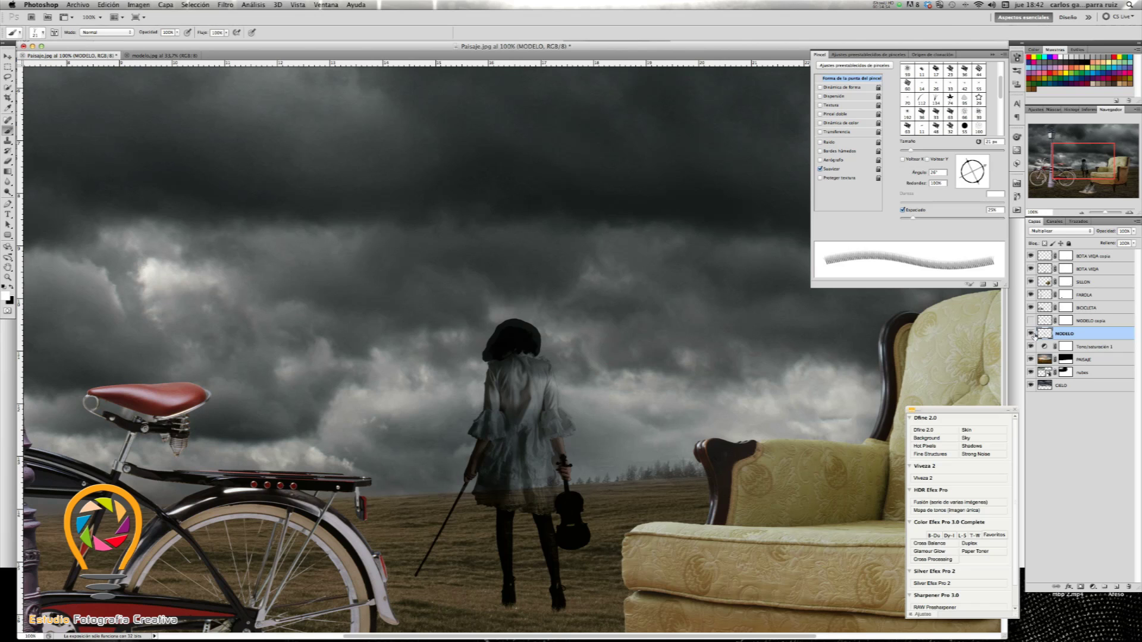
click(1086, 231)
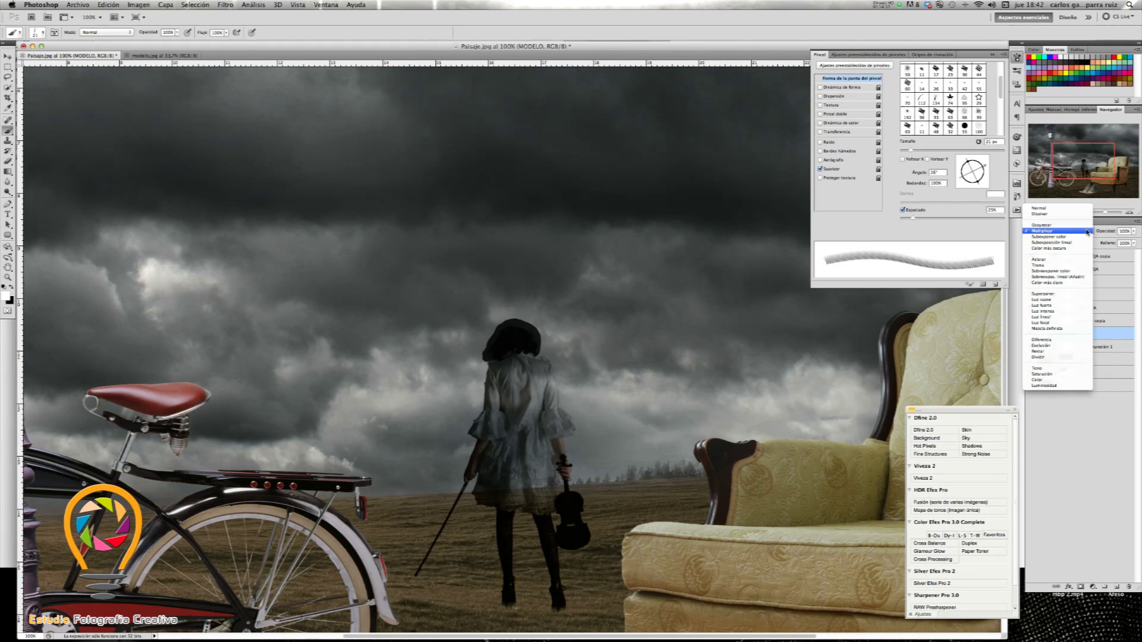
click(1068, 299)
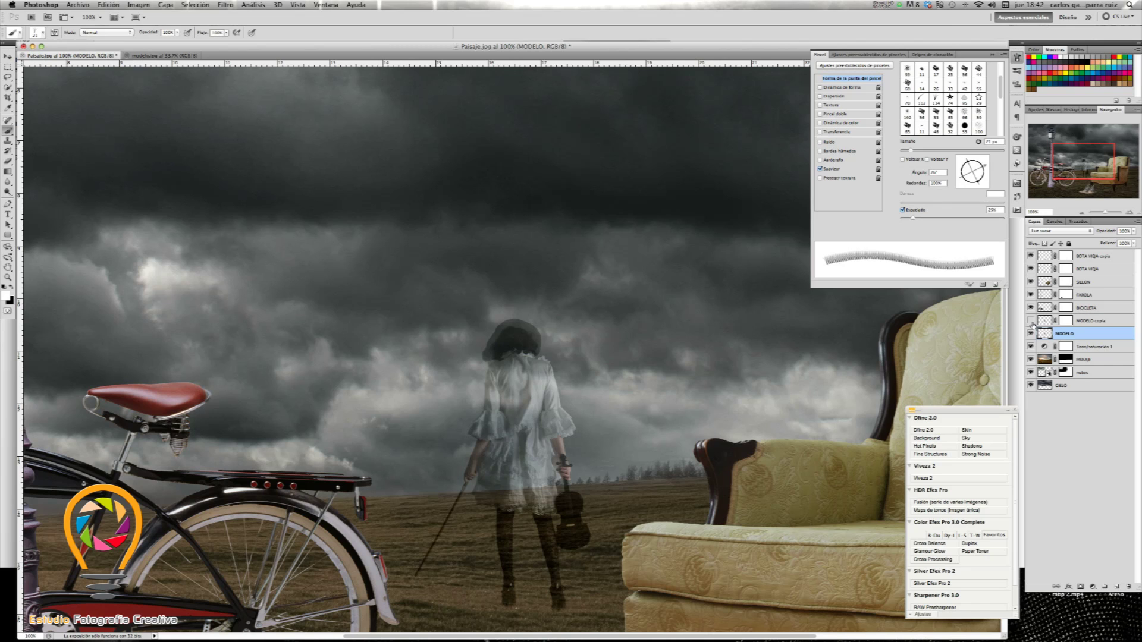
Step: Compare with MODELO copia shown and hidden, leave it hidden, and open Imagen > Ajustes
click(1030, 321)
click(1031, 321)
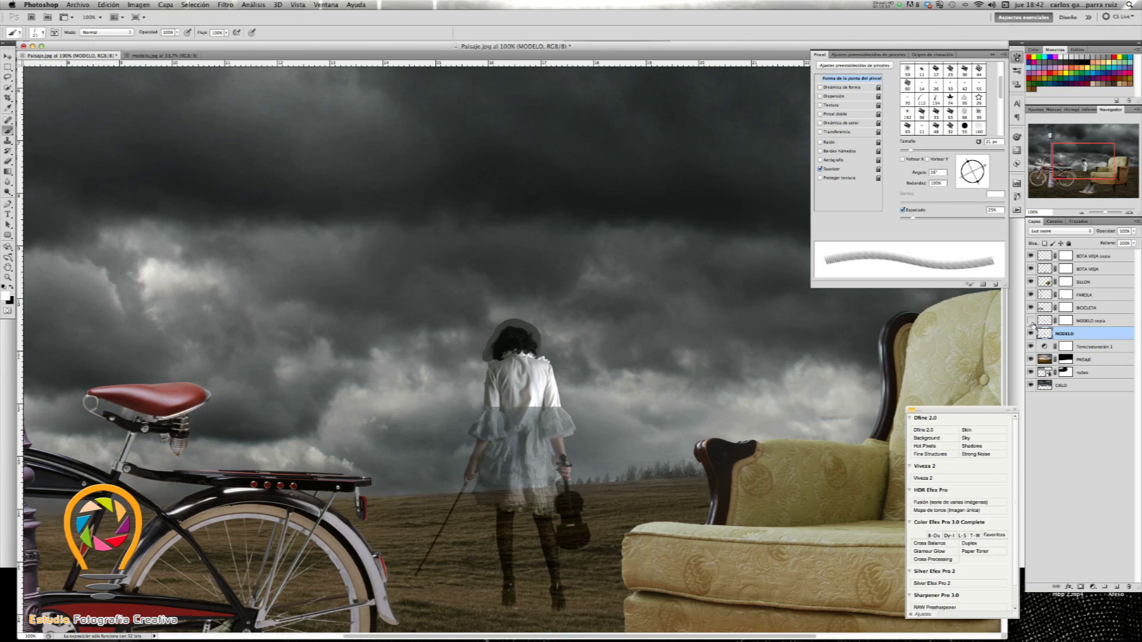
click(1031, 321)
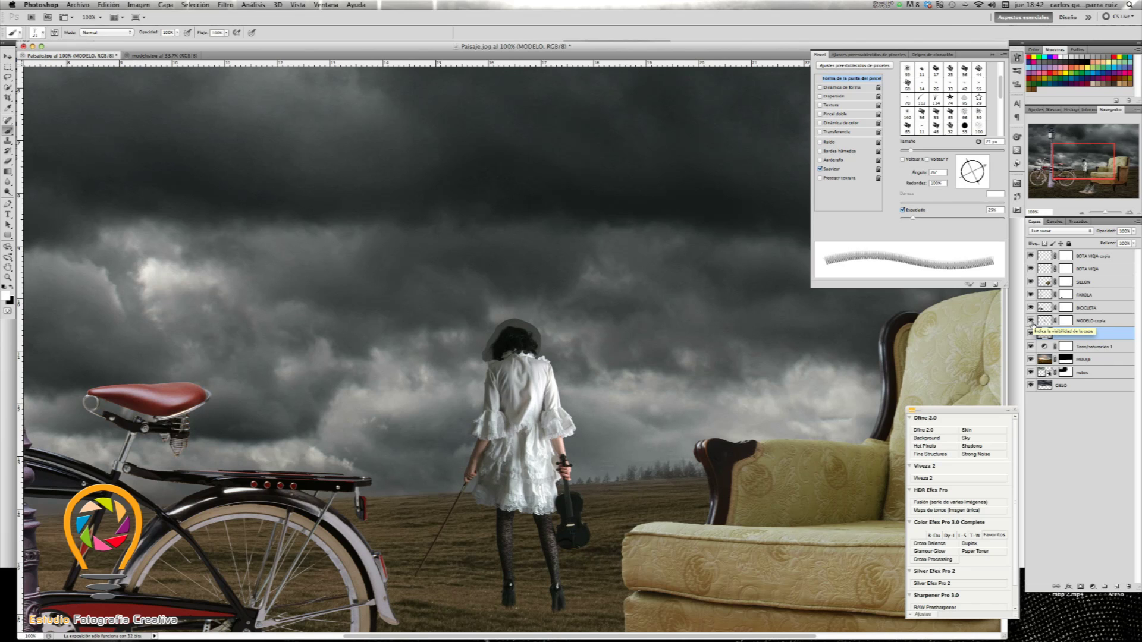
click(1030, 322)
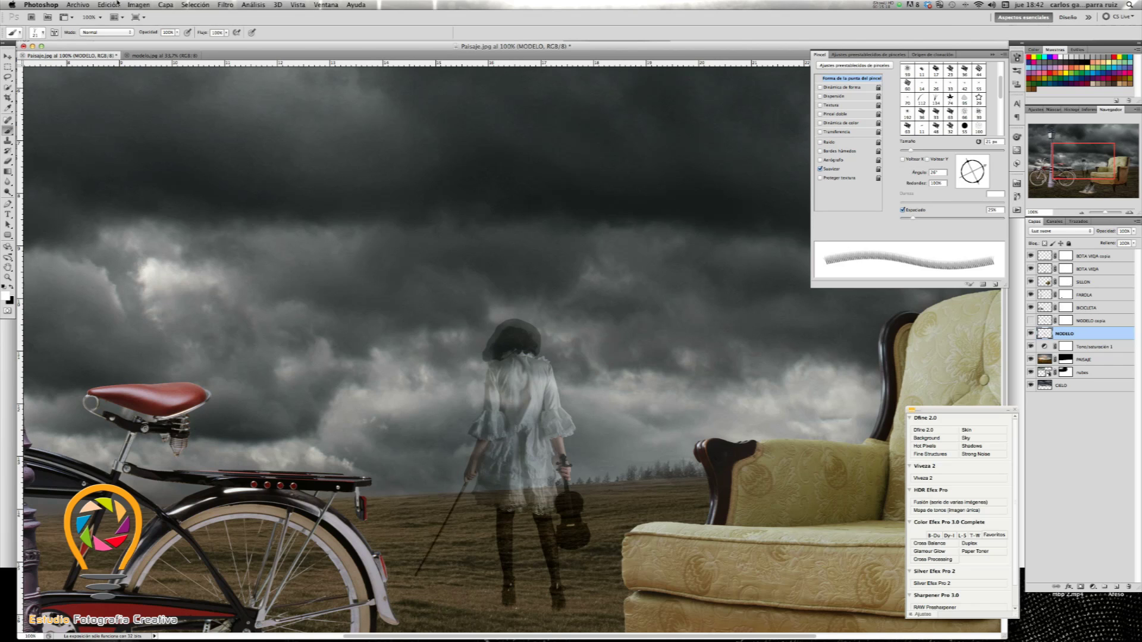
click(137, 5)
mouse_move(155, 33)
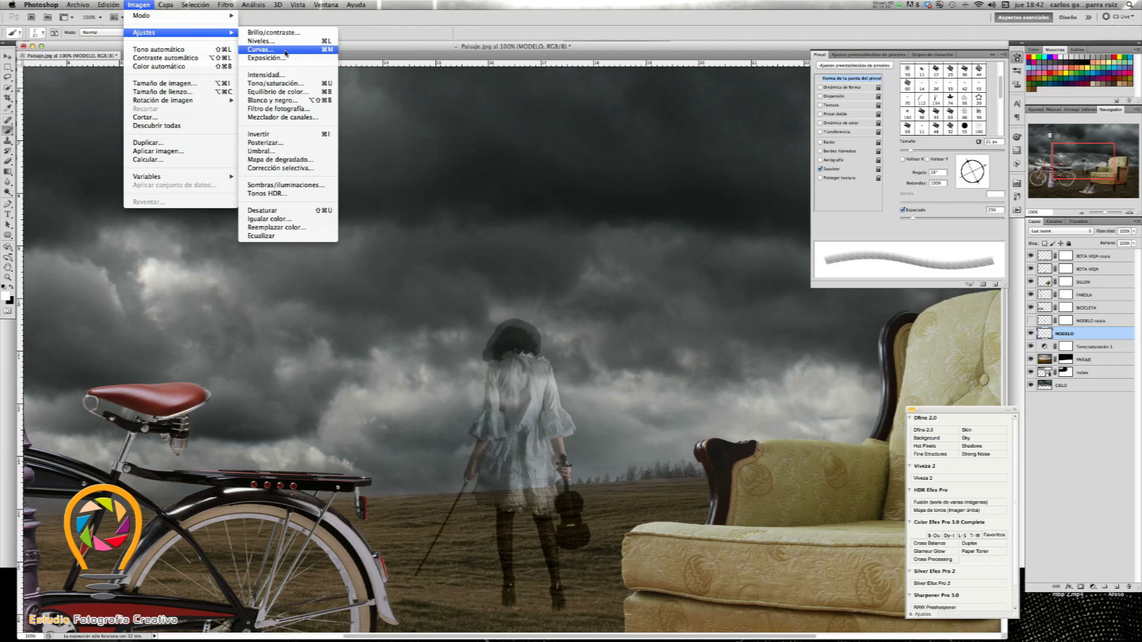
Step: Apply Levels to the violinist with input values 19, 1.45 and 163
click(292, 42)
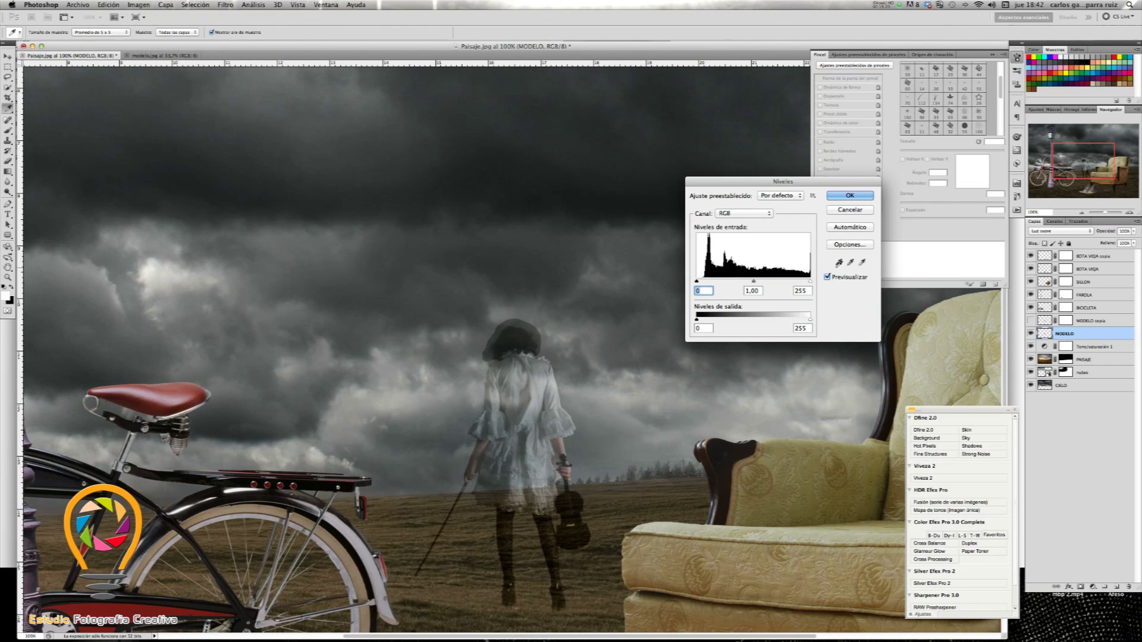
drag(810, 282, 775, 282)
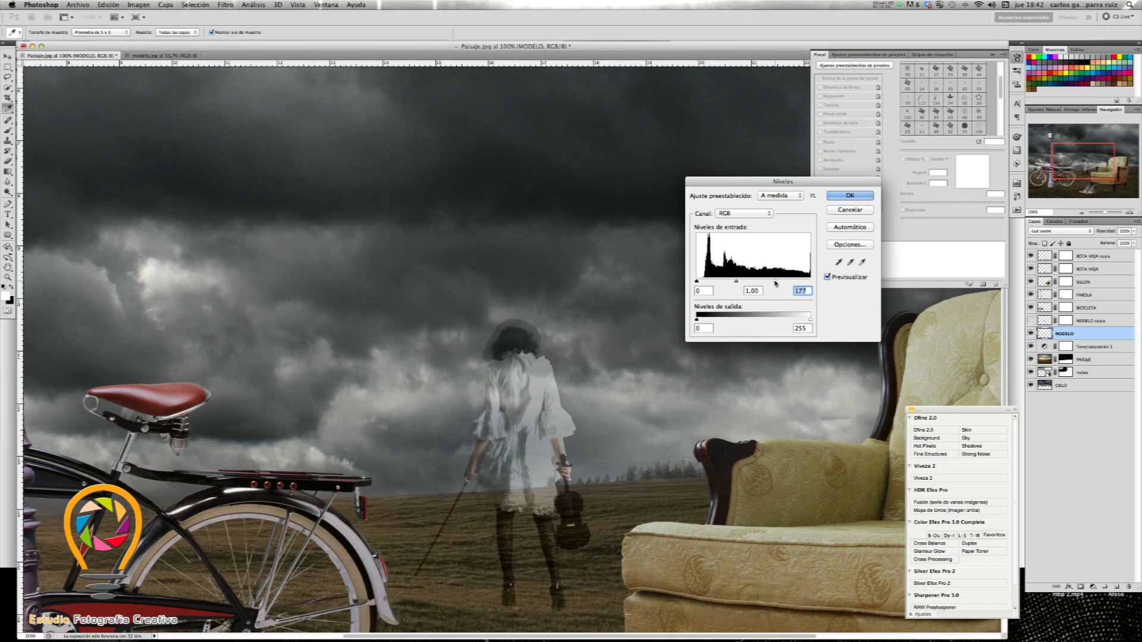
drag(736, 282, 728, 282)
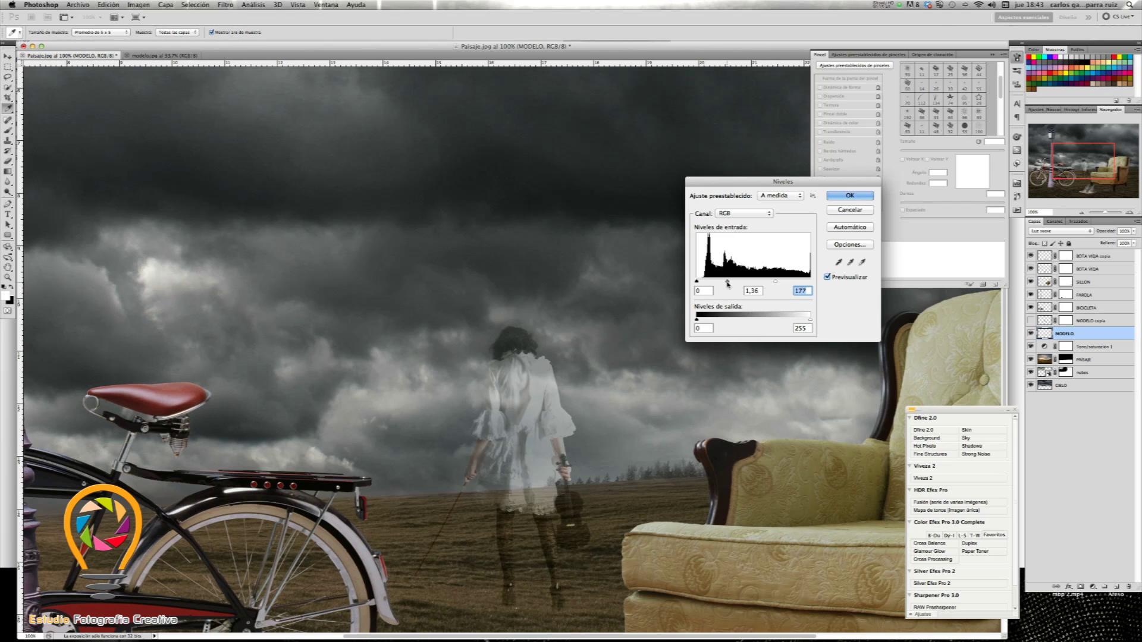
drag(728, 283, 728, 283)
drag(697, 283, 701, 284)
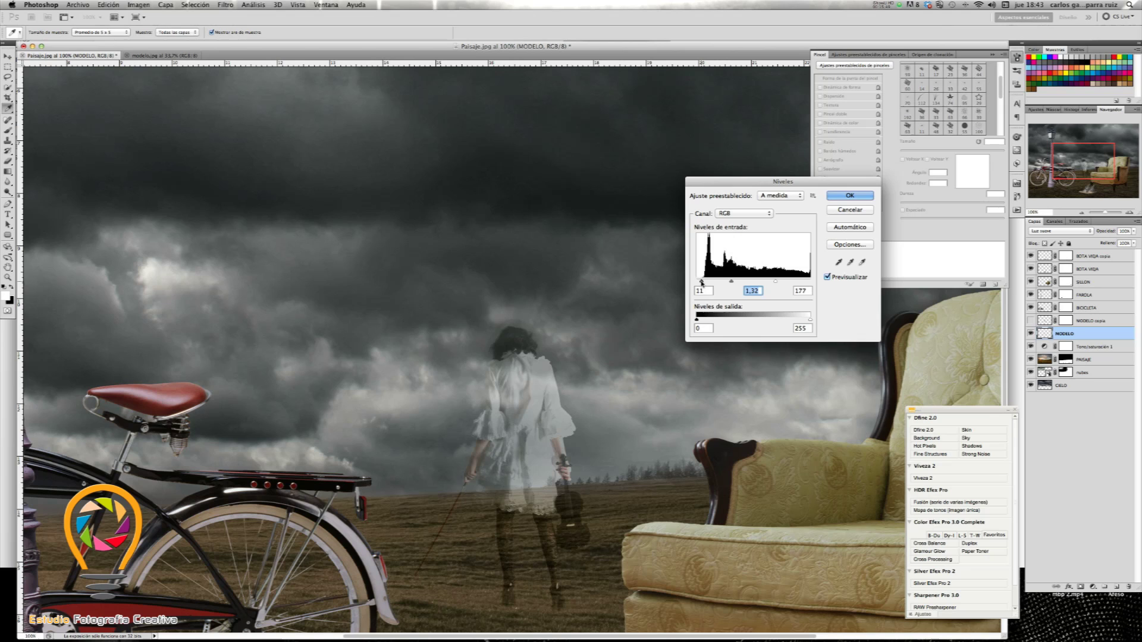
drag(701, 283, 705, 284)
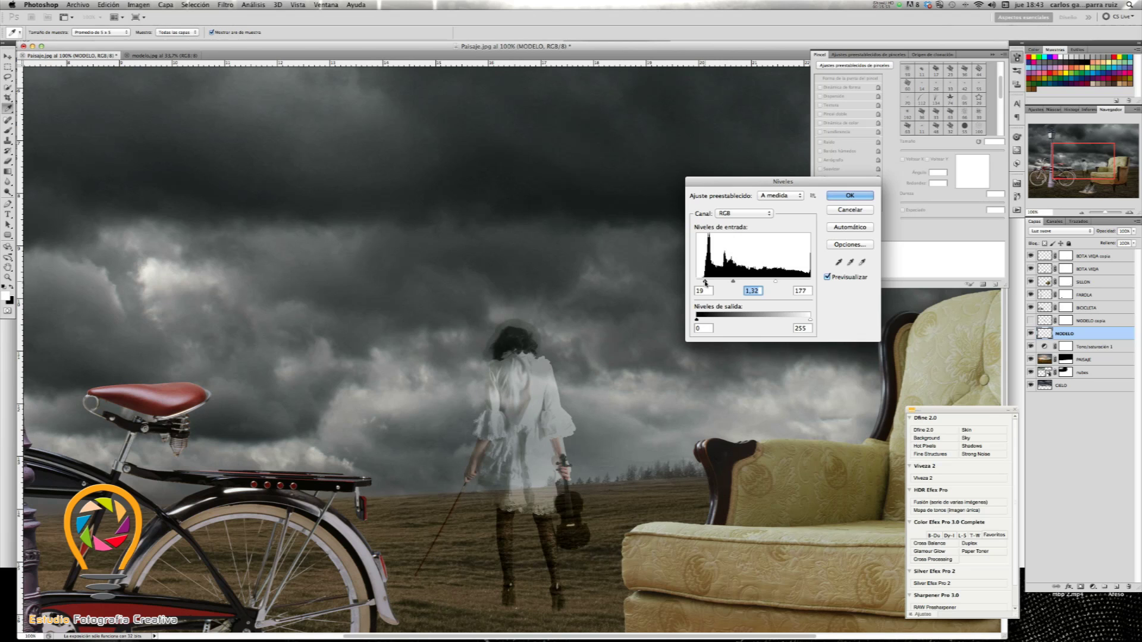
click(705, 284)
drag(776, 283, 770, 283)
drag(730, 283, 729, 283)
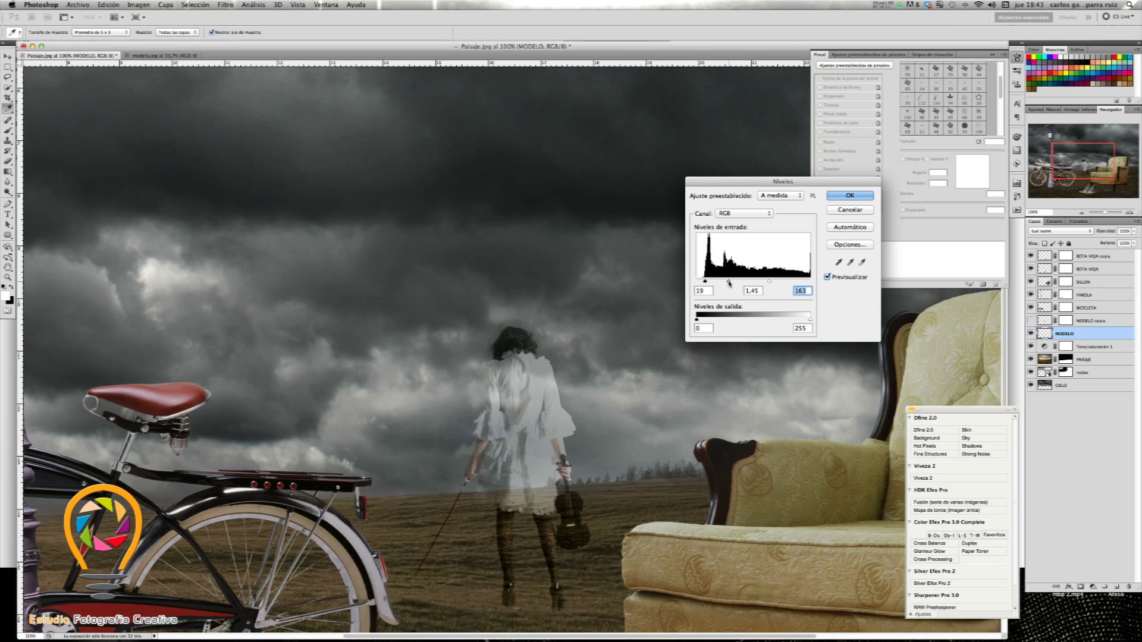
click(729, 283)
click(850, 196)
Step: Show MODELO copia, target its layer mask, and load a soft round 30 px brush
key(b)
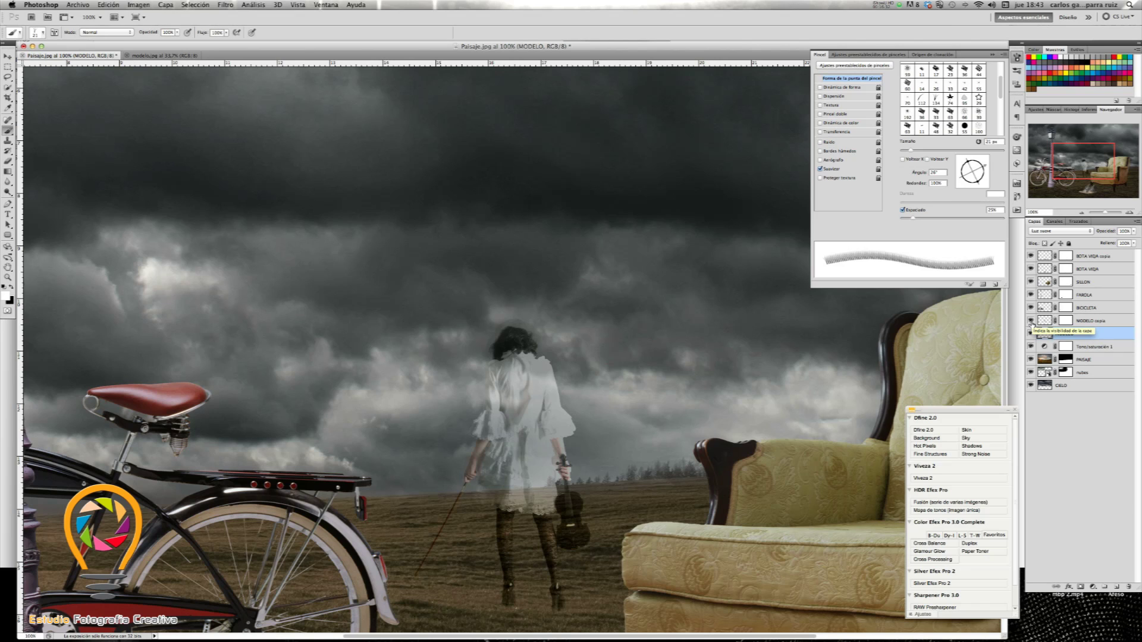
click(1030, 321)
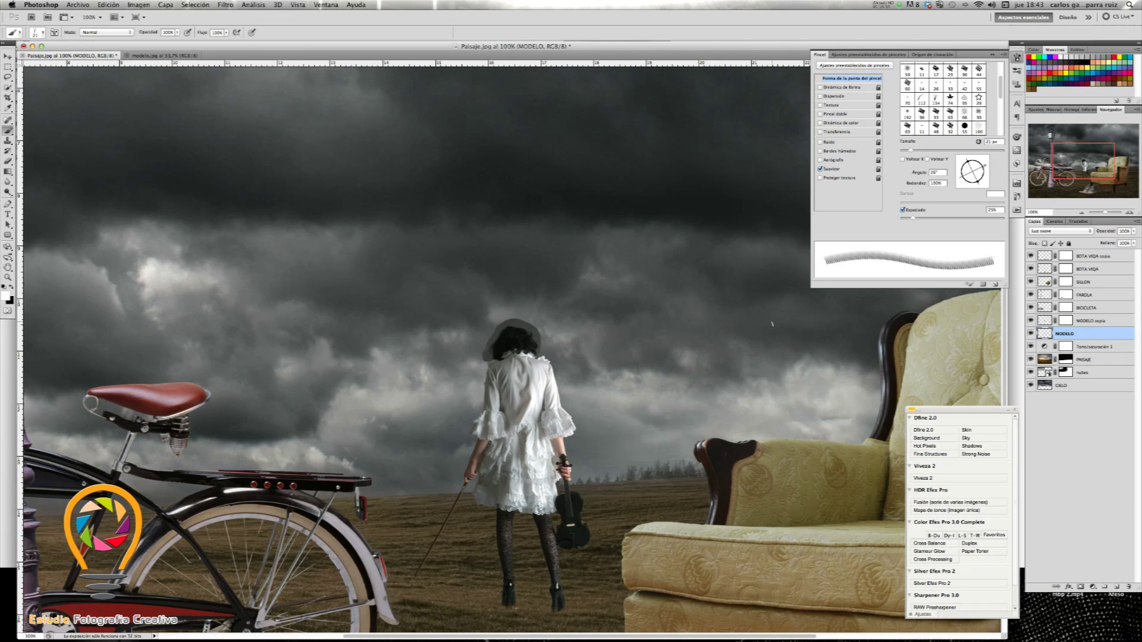
click(1081, 322)
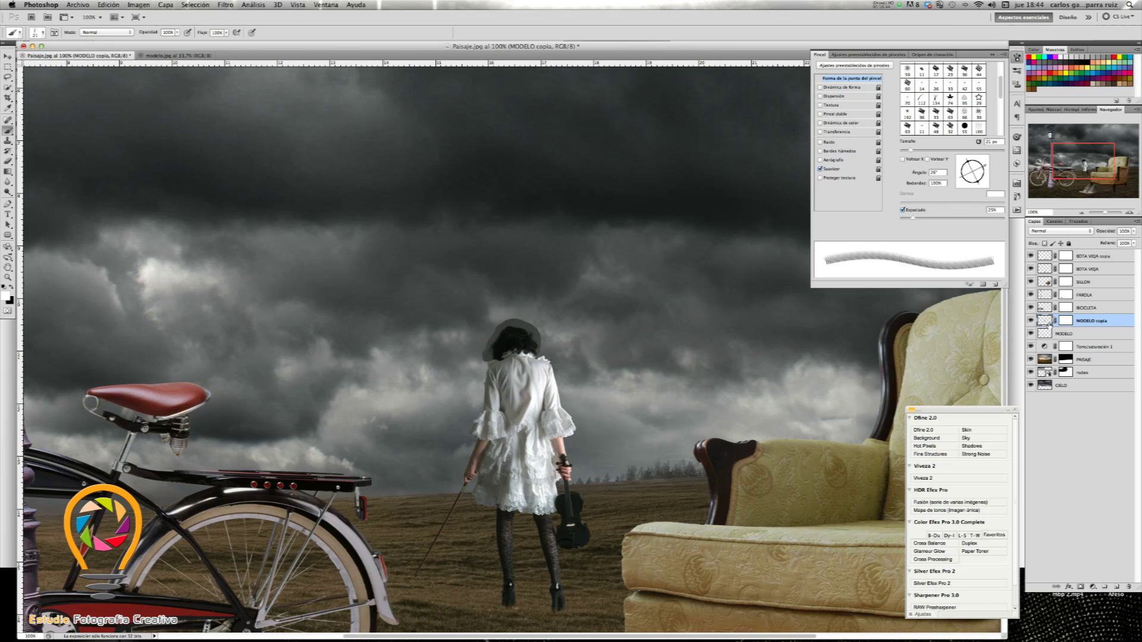
click(1065, 322)
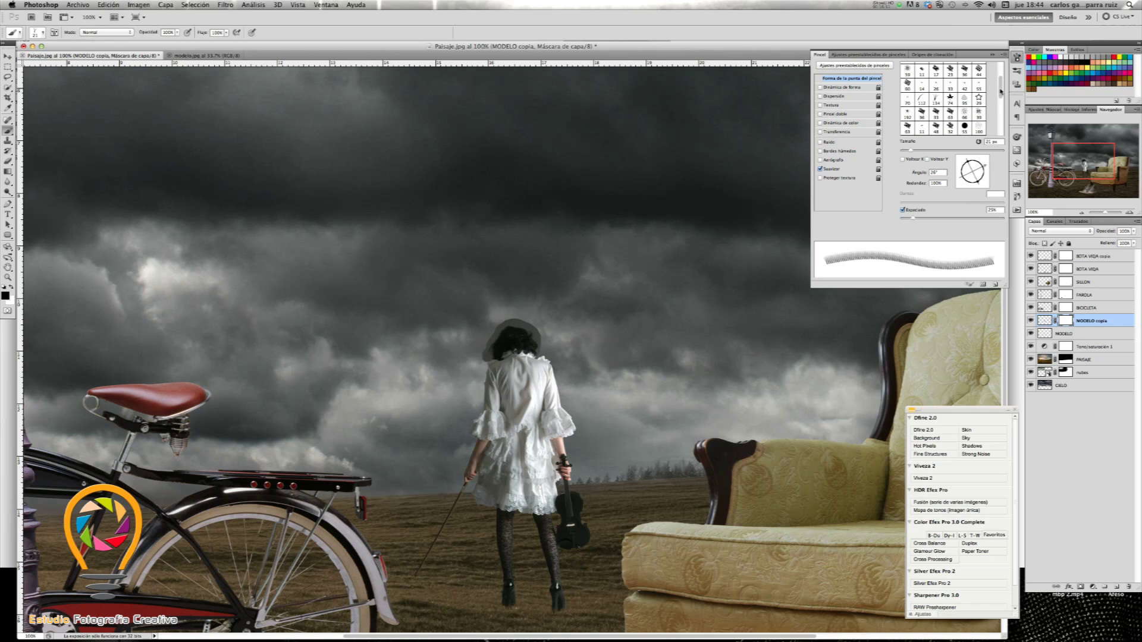
drag(1001, 93, 1002, 69)
click(908, 69)
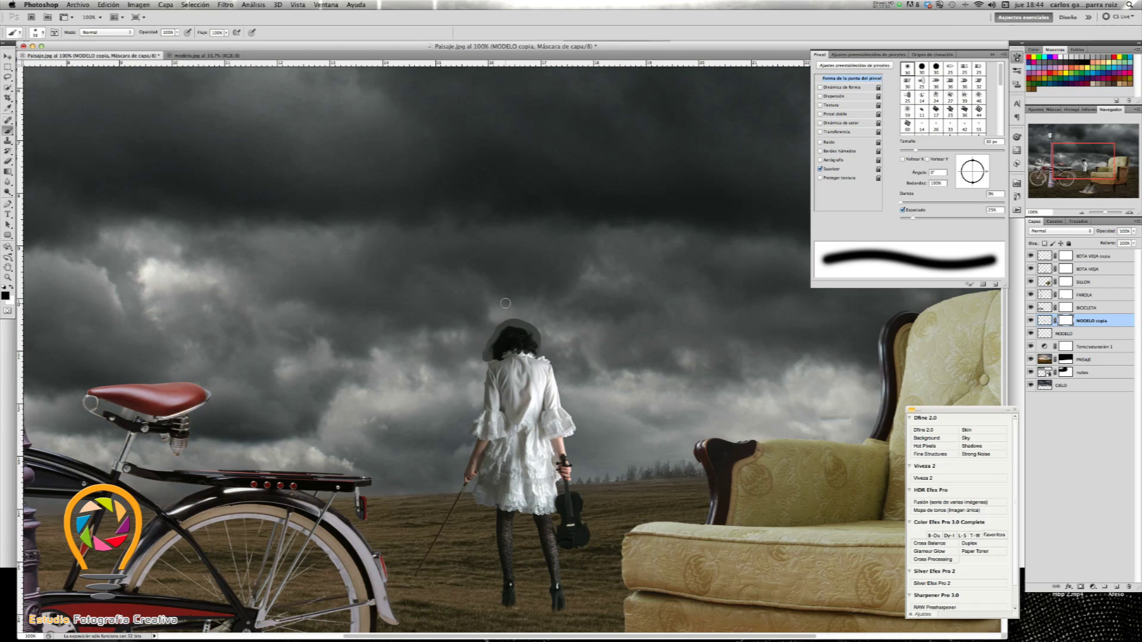
Step: Paint black at 60% brush opacity on the MODELO copia mask to hide the hat
click(177, 33)
drag(177, 32, 161, 43)
click(522, 319)
drag(522, 315, 499, 324)
mouse_move(499, 325)
mouse_down()
mouse_move(486, 351)
mouse_move(509, 318)
mouse_move(531, 324)
mouse_move(491, 330)
mouse_move(481, 349)
mouse_move(508, 313)
mouse_move(539, 332)
mouse_move(495, 325)
mouse_move(479, 356)
mouse_move(484, 339)
mouse_move(543, 331)
mouse_up()
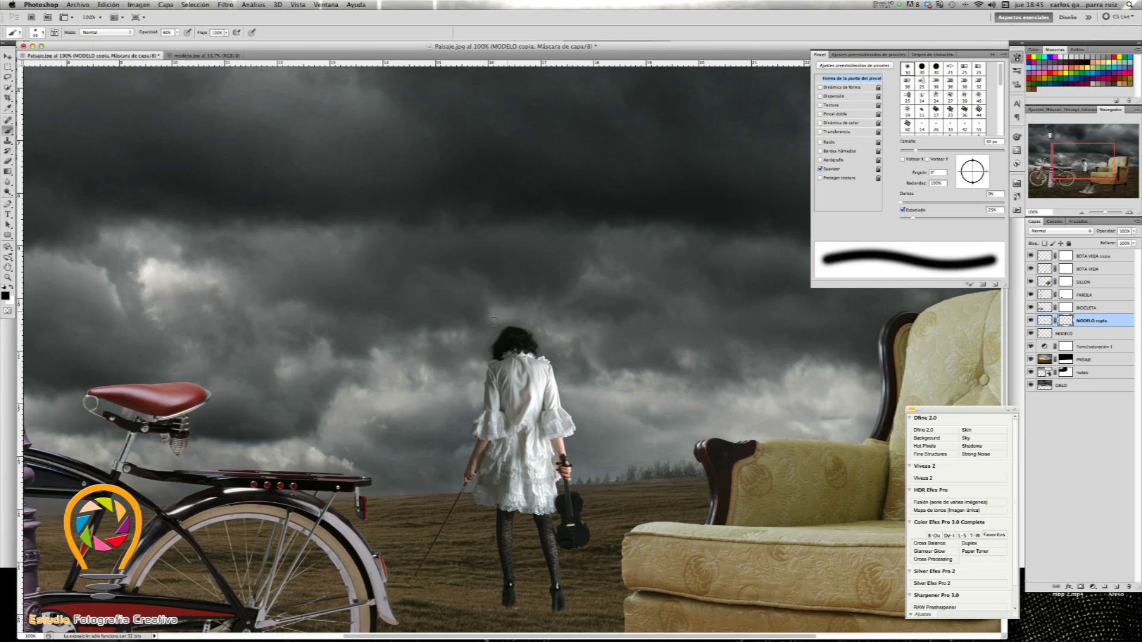
drag(493, 321, 547, 337)
Step: At 300% zoom, refine the mask along the hair edge with a 12 px brush
click(1128, 212)
click(1130, 212)
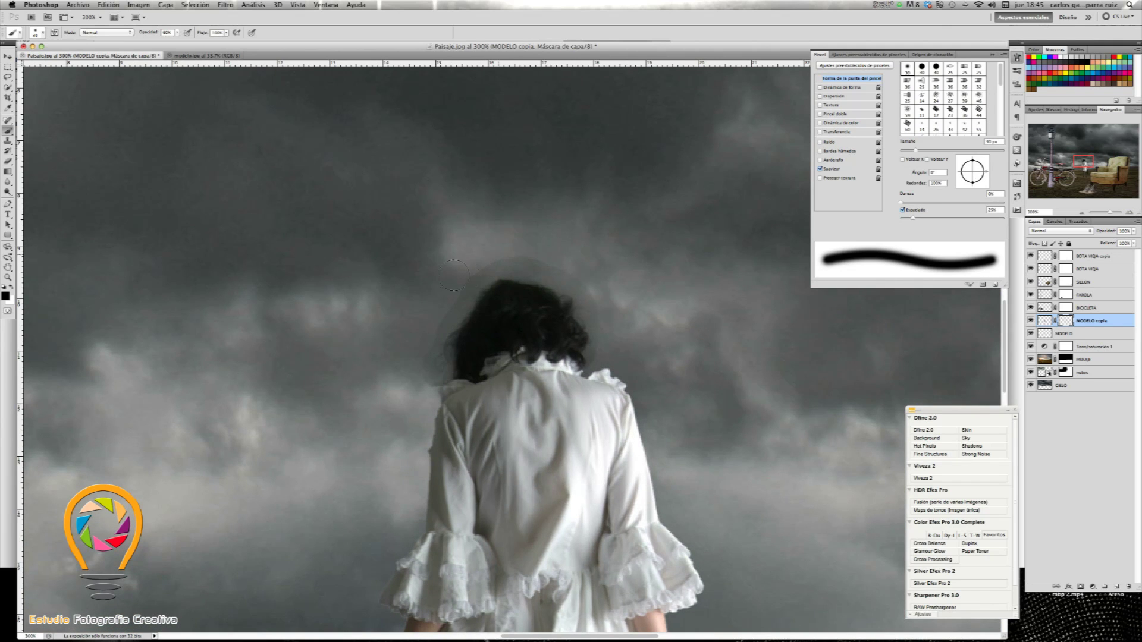
drag(916, 150, 901, 151)
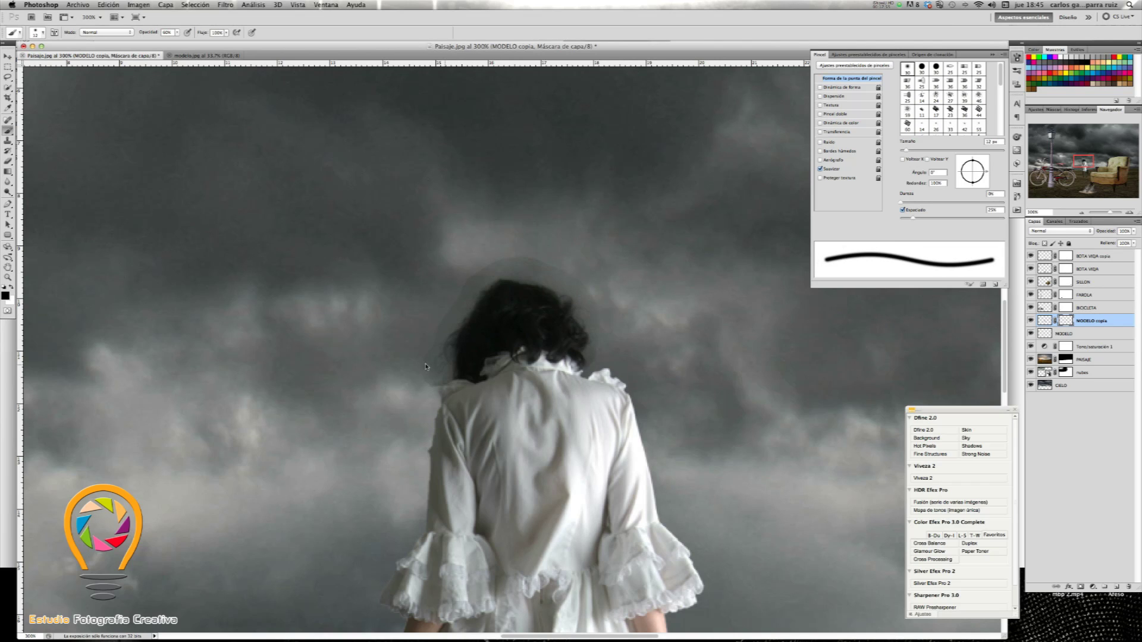
drag(432, 375, 445, 378)
drag(512, 255, 499, 257)
drag(592, 306, 580, 309)
drag(446, 319, 473, 280)
click(1088, 334)
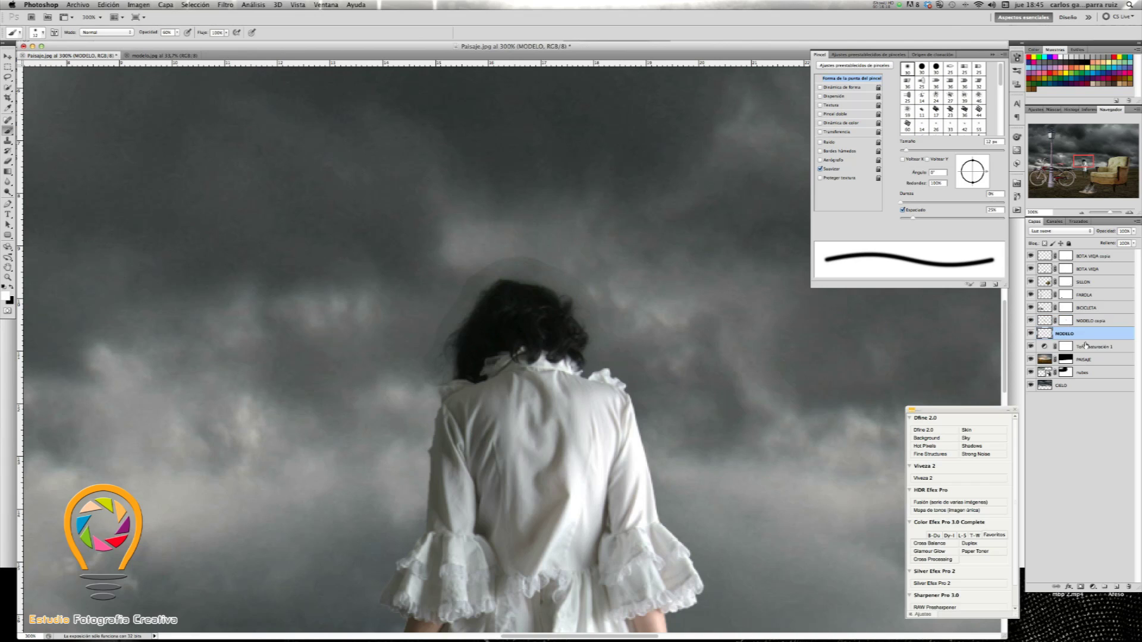
Step: Add a layer mask to MODELO and paint black over the hat halo, undoing to compare
click(1079, 587)
key(x)
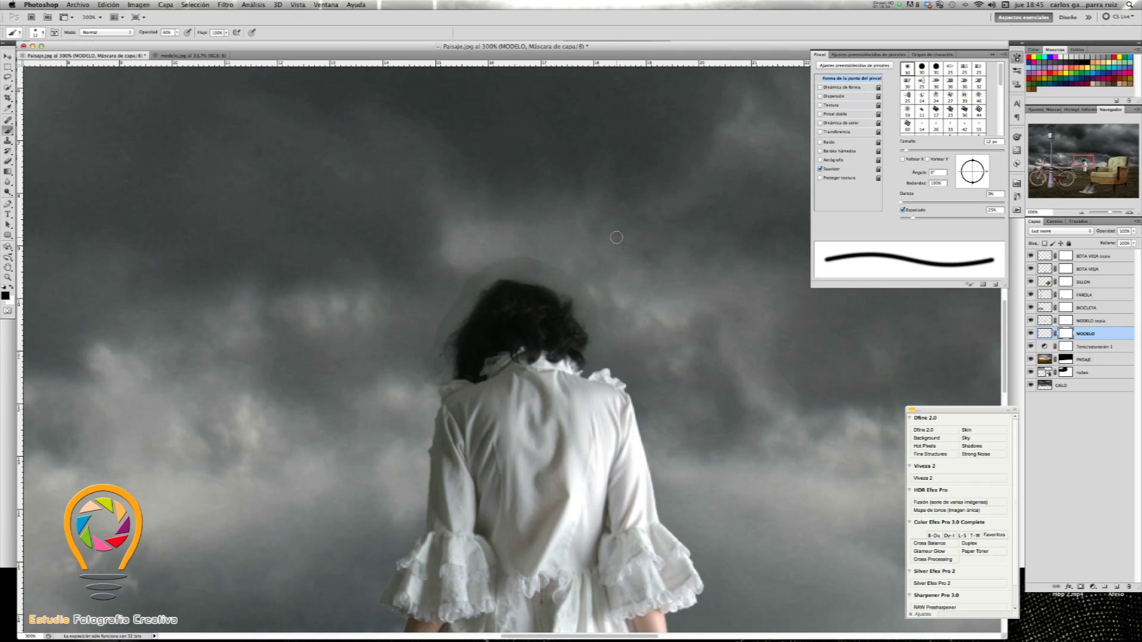
drag(500, 262, 449, 290)
drag(459, 301, 542, 256)
key(ctrl+z)
key(ctrl+z)
key(ctrl+z)
key(ctrl+z)
key(ctrl+z)
key(ctrl+z)
key(ctrl+z)
key(ctrl+z)
key(ctrl+z)
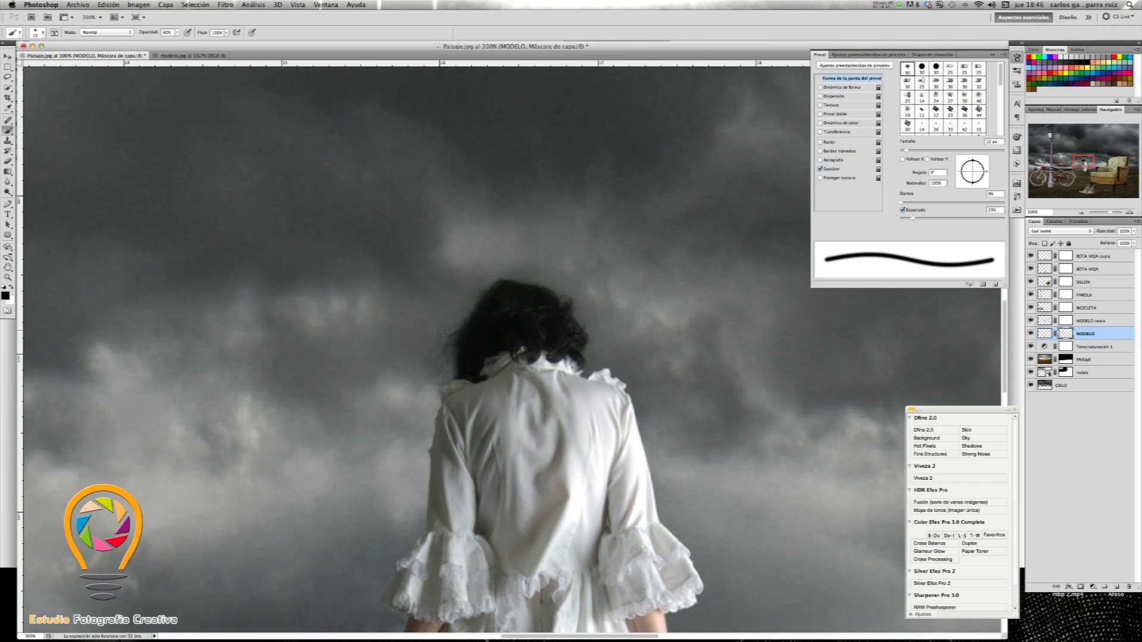
key(ctrl+z)
key(ctrl+z)
key(ctrl+z)
key(ctrl+z)
key(ctrl+z)
key(ctrl+z)
key(ctrl+z)
key(ctrl+z)
key(ctrl+z)
key(ctrl+z)
key(ctrl+z)
key(ctrl+z)
key(ctrl+z)
key(ctrl+z)
key(ctrl+z)
key(ctrl+z)
key(ctrl+z)
key(ctrl+z)
key(ctrl+z)
key(ctrl+z)
key(ctrl+z)
key(ctrl+z)
key(ctrl+z)
key(ctrl+z)
key(ctrl+z)
key(ctrl+z)
key(ctrl+z)
key(ctrl+z)
key(ctrl+z)
Step: Toggle the MODELO mask off and on to compare the violinist with and without it
shift+click(1065, 334)
shift+click(1065, 334)
shift+click(1065, 333)
shift+click(1065, 334)
shift+click(1066, 334)
right_click(1074, 337)
click(801, 289)
Step: Fit the composition on screen and select both MODELO layers together
key(super+0)
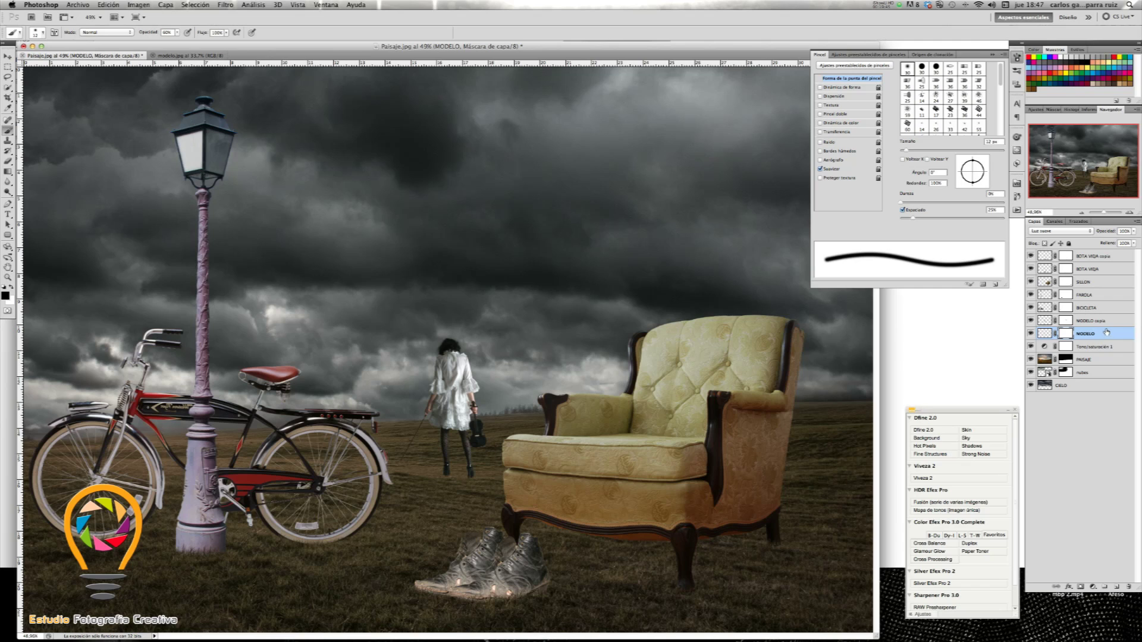
shift+click(1094, 321)
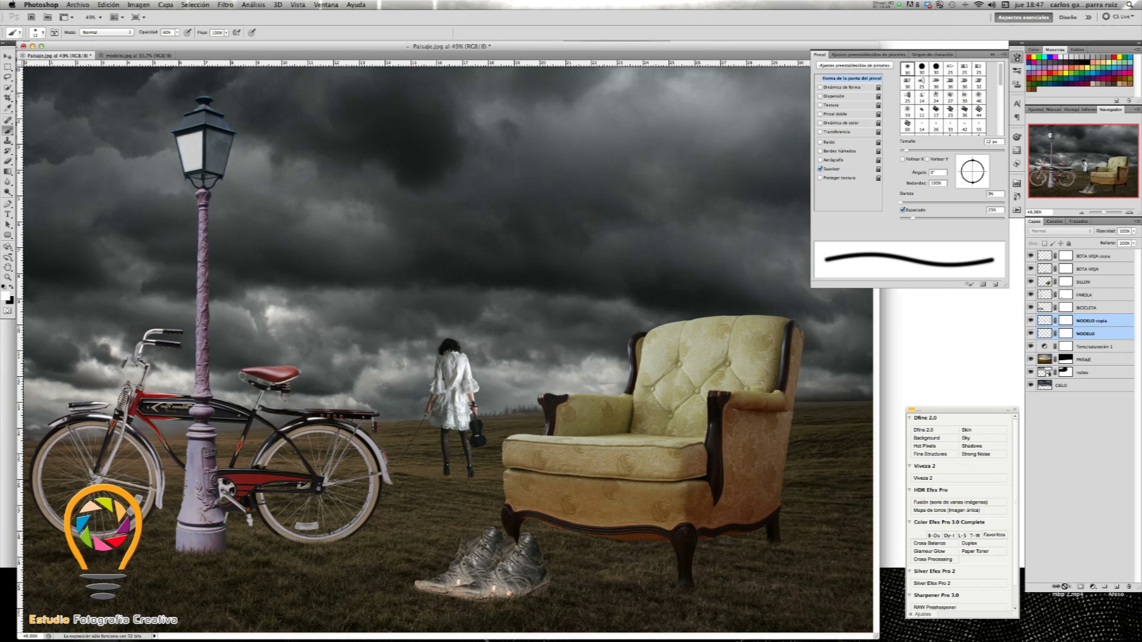
click(1056, 587)
Step: Test-move MODELO copia alone with the Move tool, then undo the move
click(1095, 321)
key(v)
drag(527, 309, 609, 225)
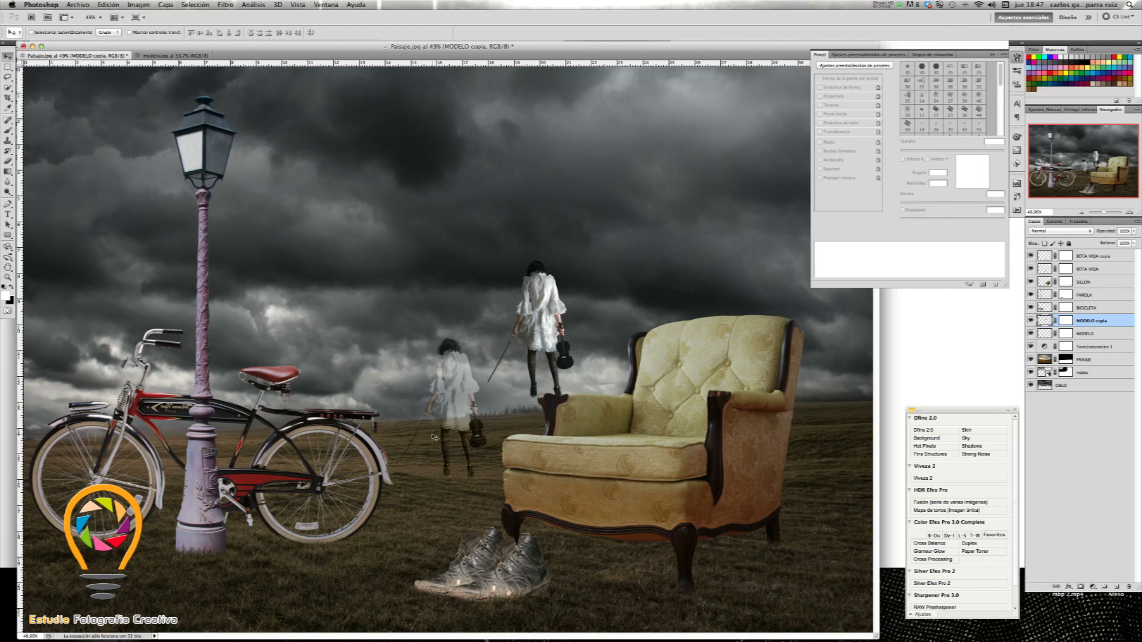
key(ctrl+z)
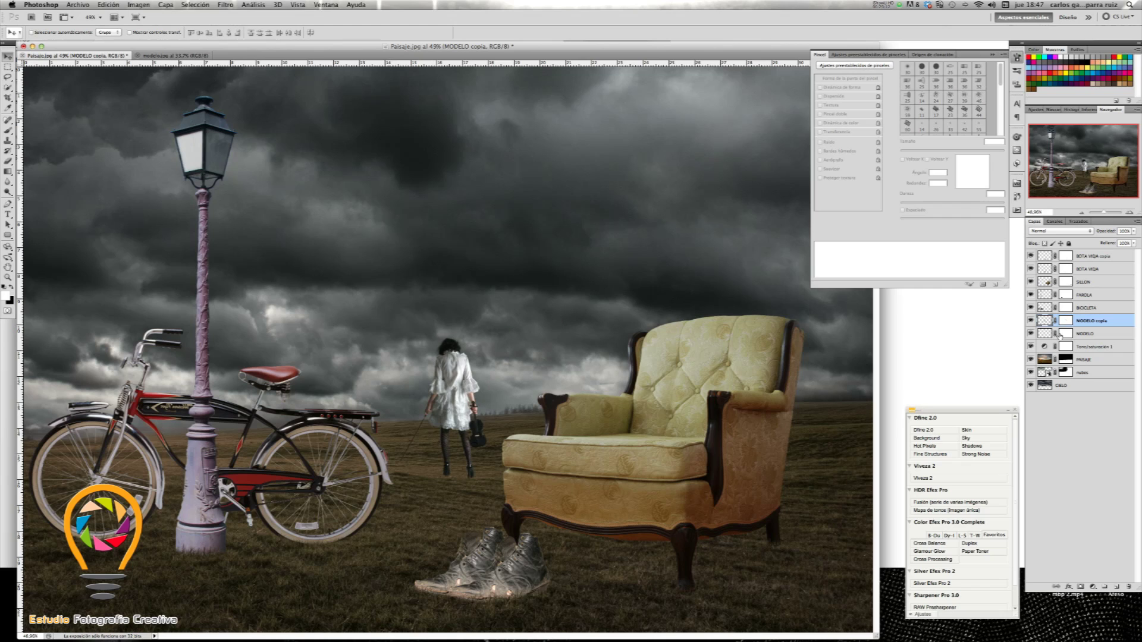
Step: Link MODELO and MODELO copia, test-move them together, and undo back to the original spot
shift+click(1092, 333)
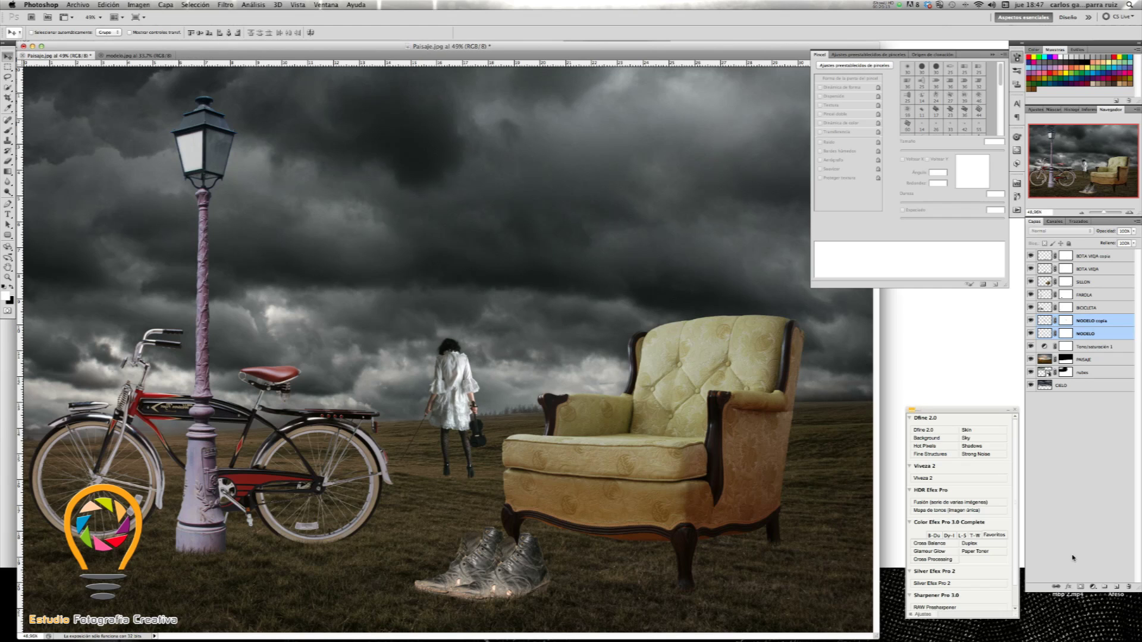
click(1057, 587)
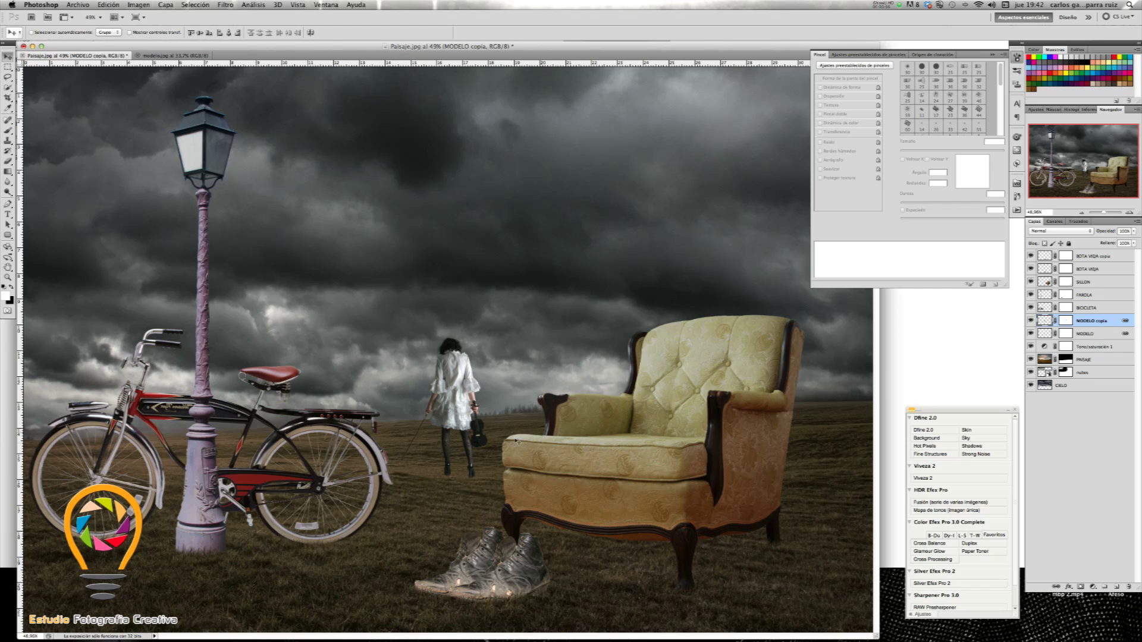
drag(465, 411, 464, 428)
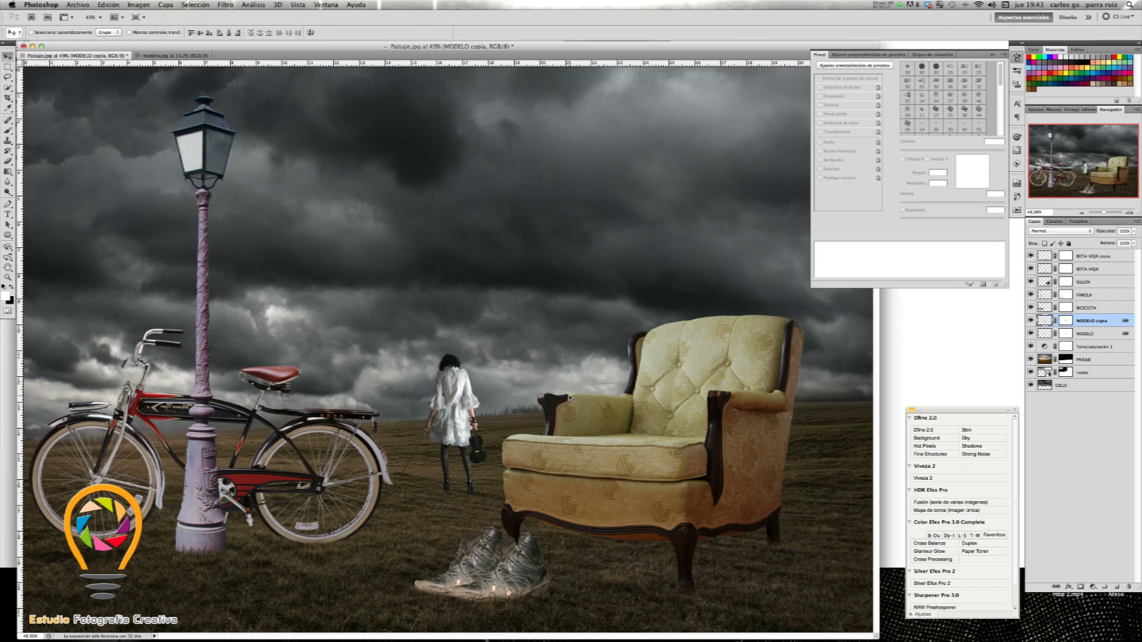
key(ctrl+z)
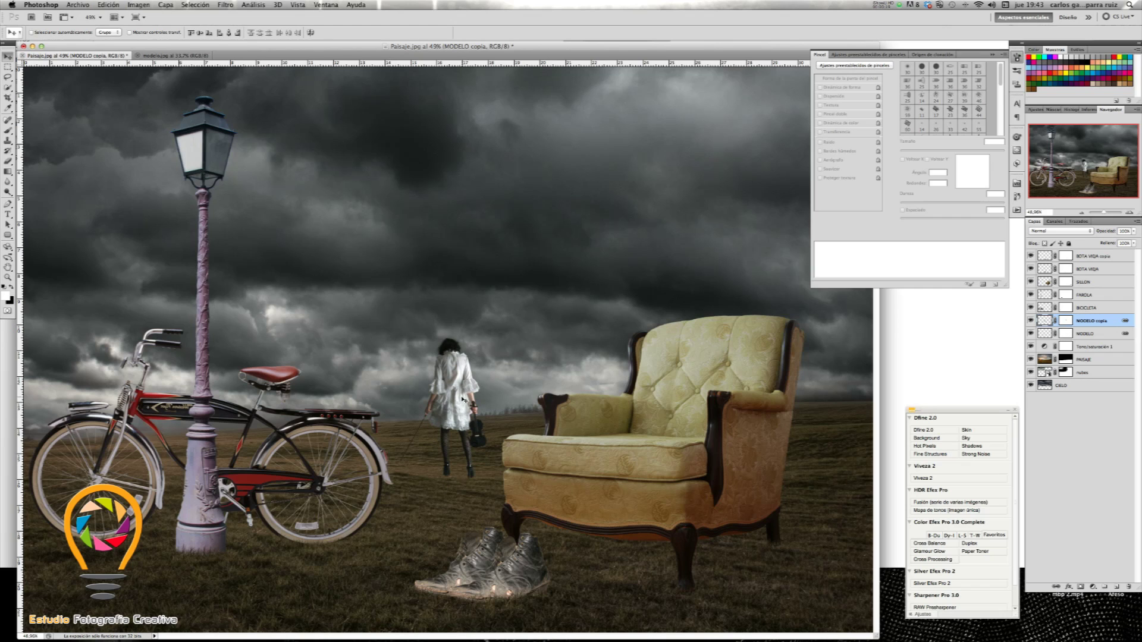
key(ctrl+z)
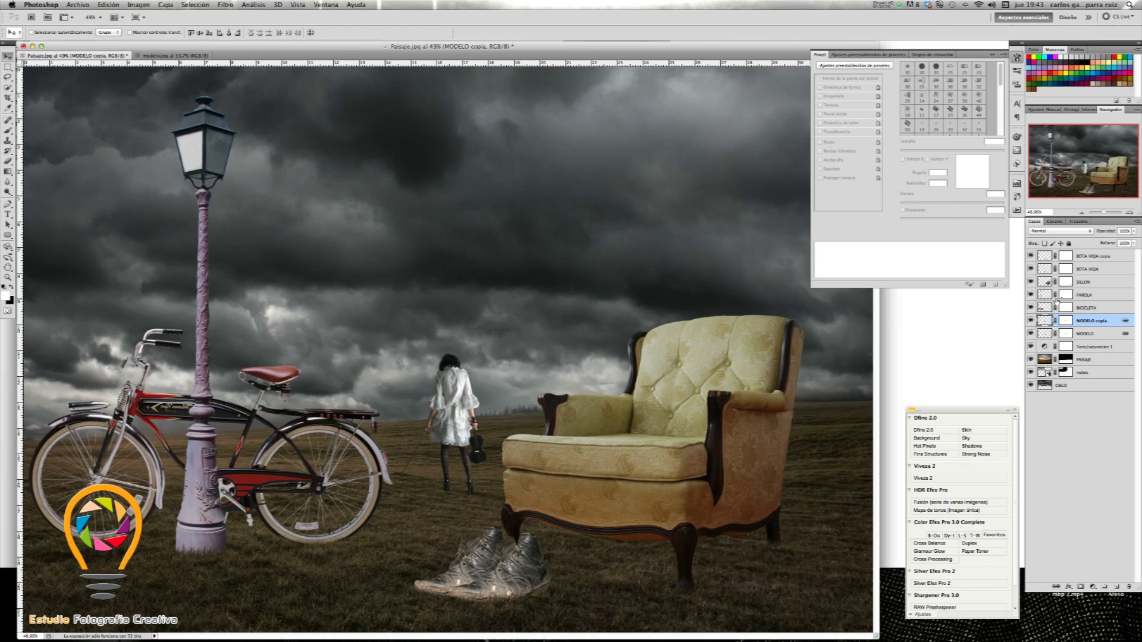
click(1092, 297)
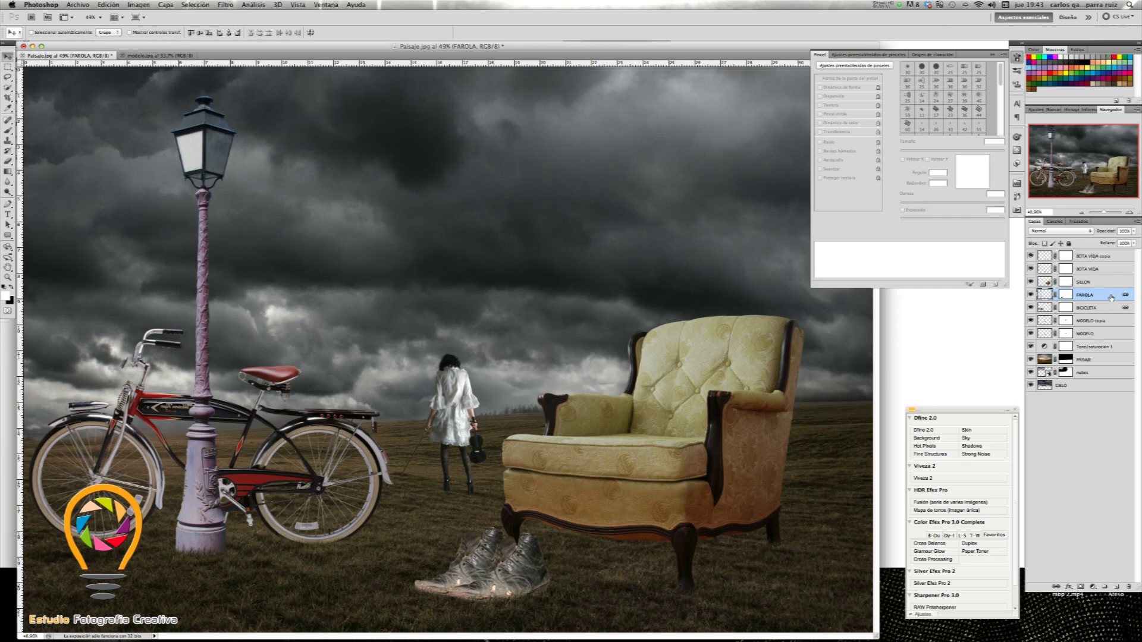
Step: Apply Eliminar halos with a 60-pixel width to the FAROLA lamppost layer
click(1098, 283)
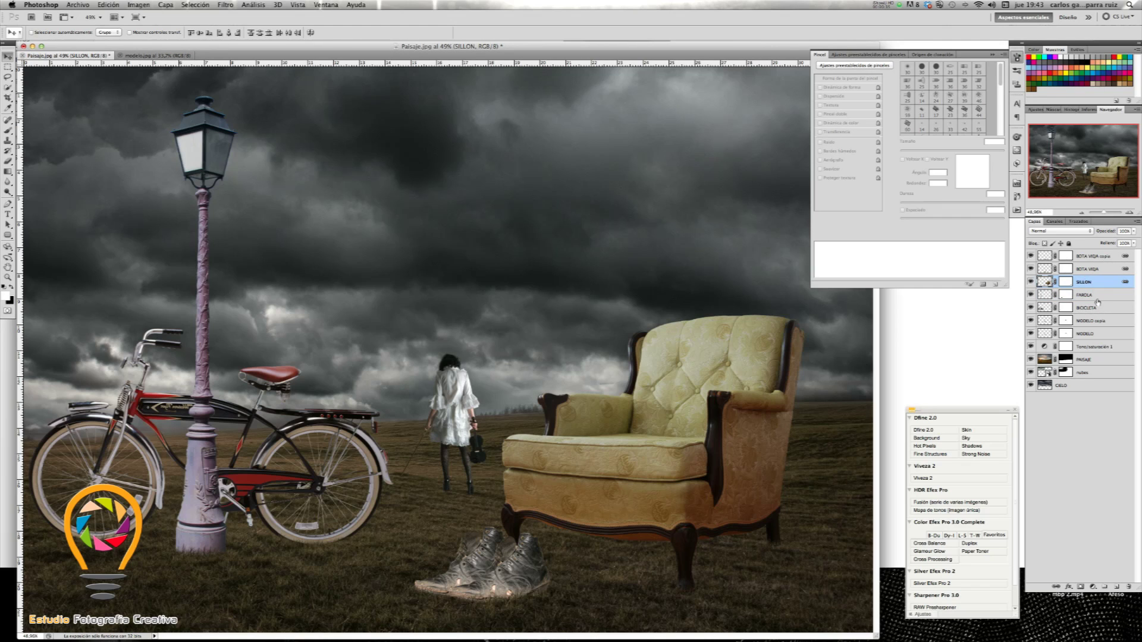
click(1098, 298)
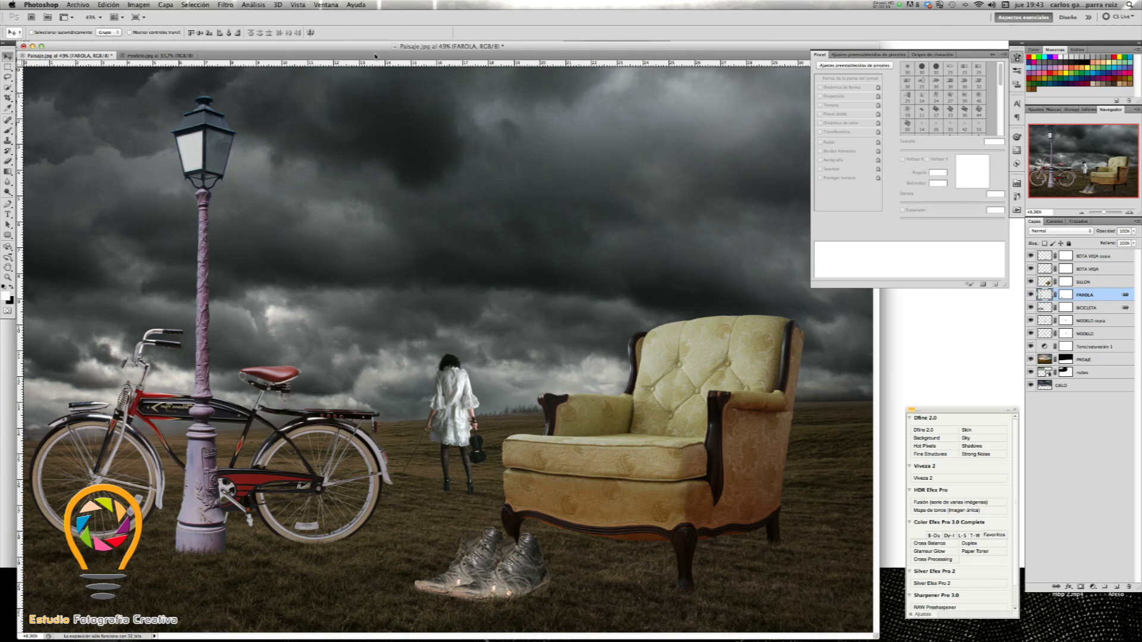
click(167, 4)
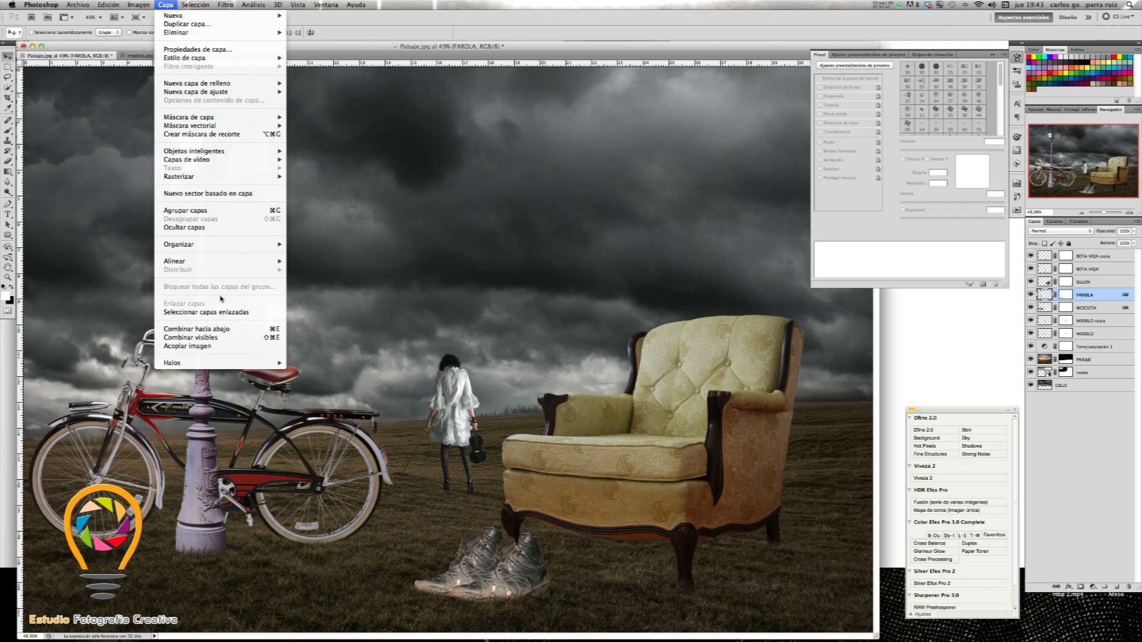
mouse_move(173, 362)
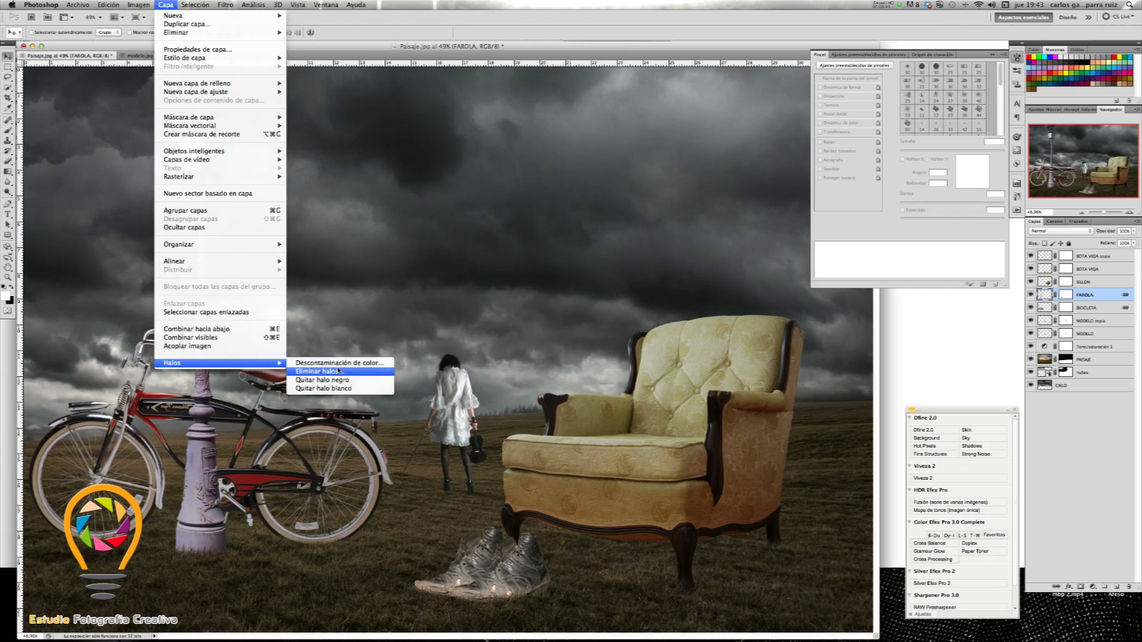
click(338, 371)
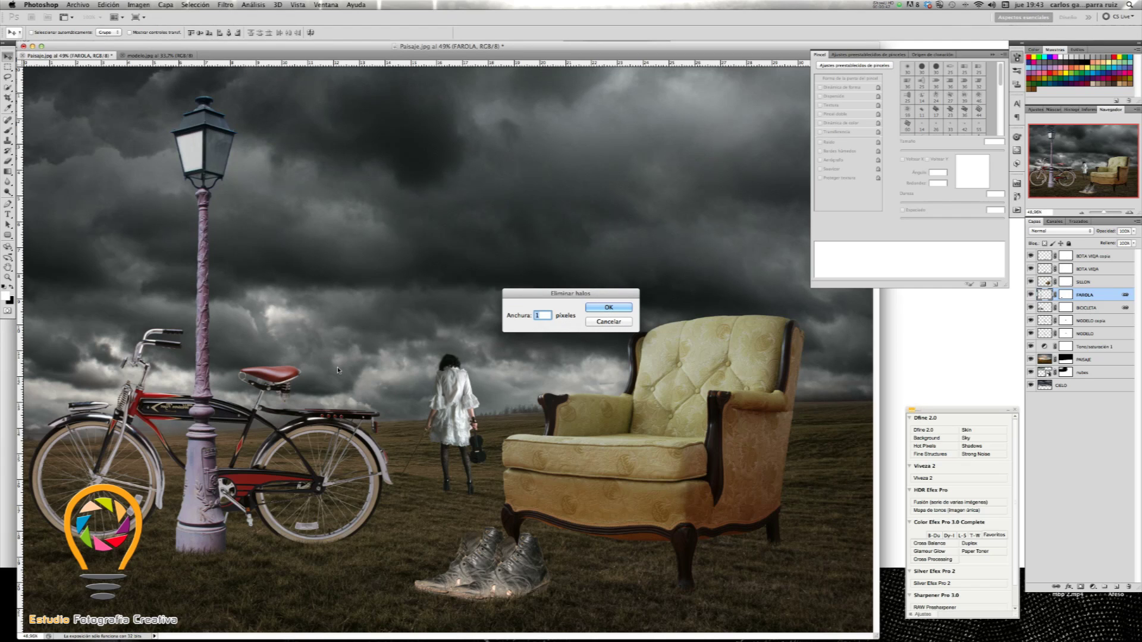
text(60)
click(609, 308)
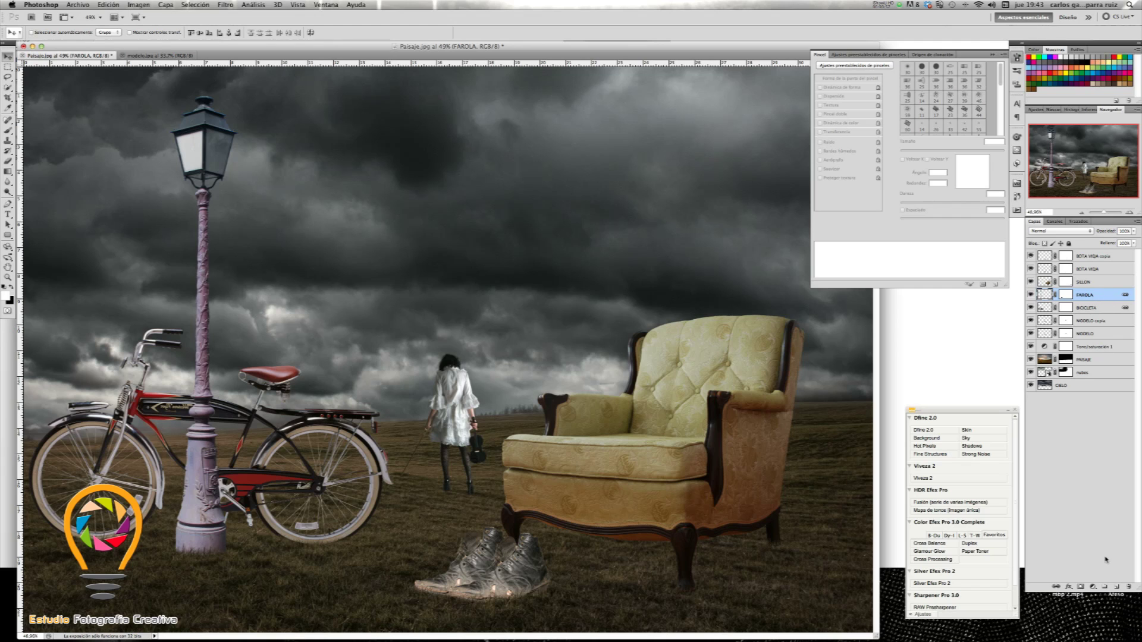
Step: Add a Tono/saturación layer clipped to FAROLA and drag its saturation down
click(1093, 586)
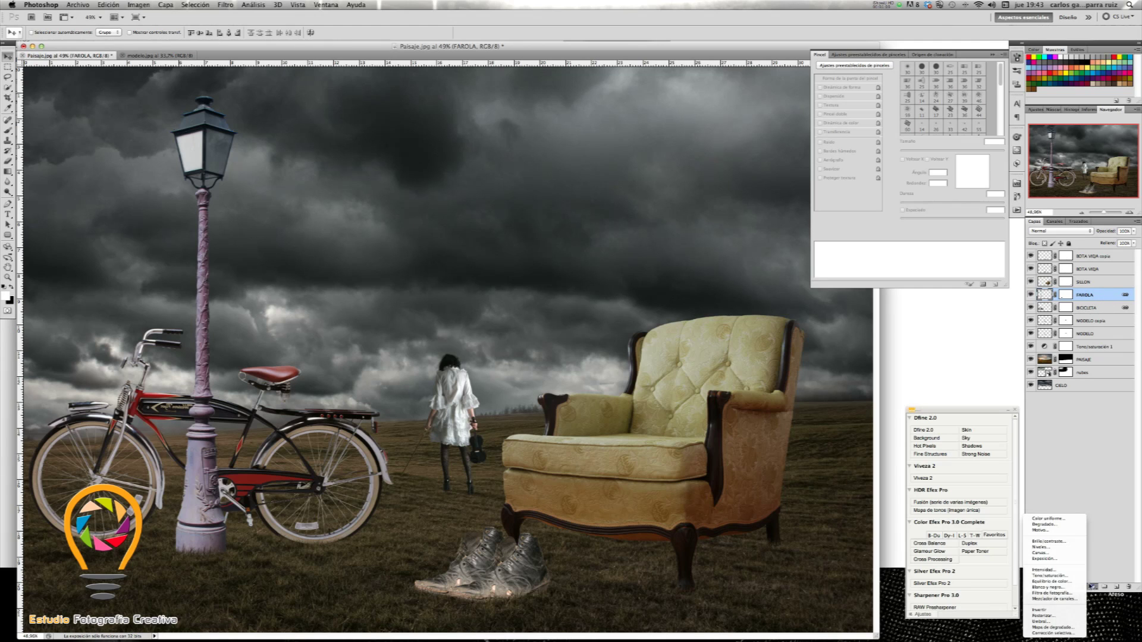
click(1086, 391)
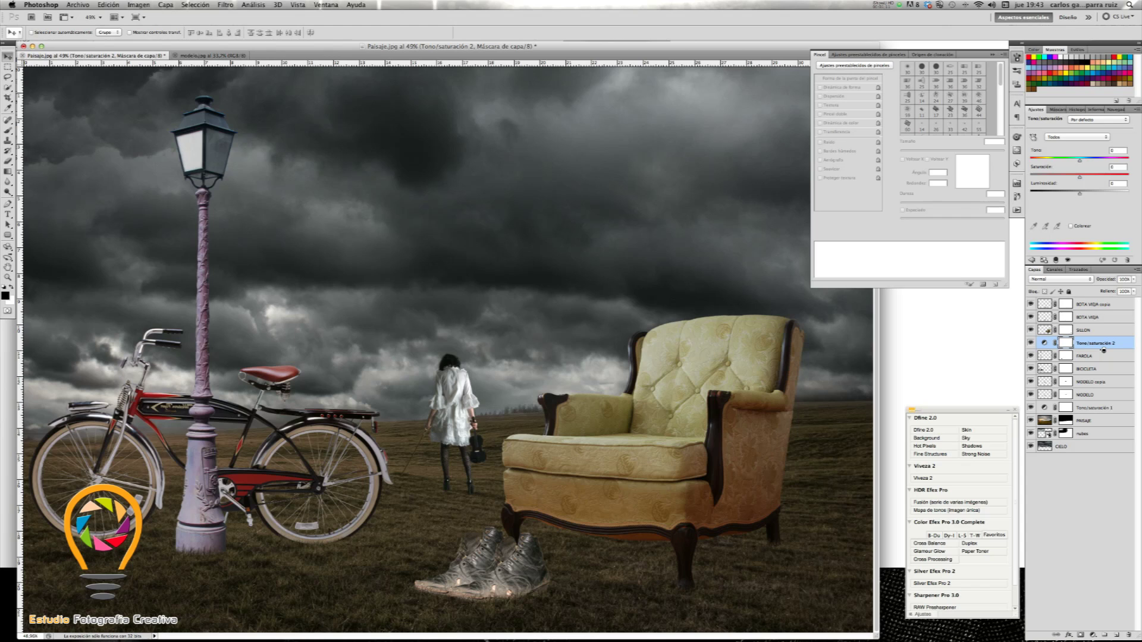
alt+click(1103, 350)
drag(1080, 178, 1065, 178)
drag(1062, 178, 1046, 179)
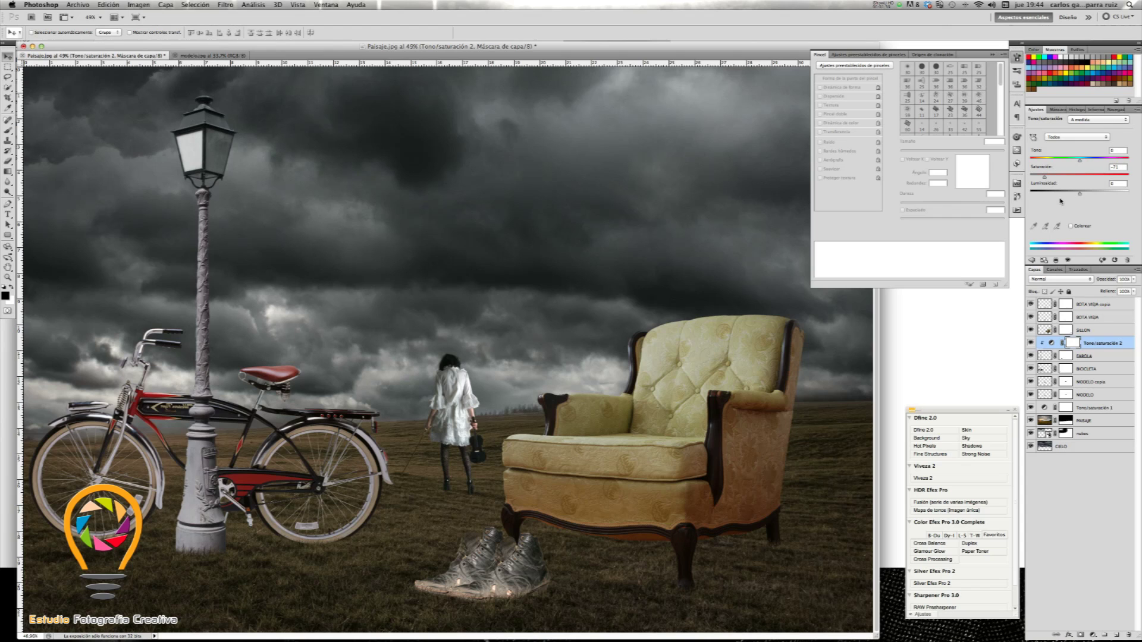
Step: Settle the lamppost saturation at -64, toggling the adjustment's visibility to compare
click(1030, 343)
click(1031, 343)
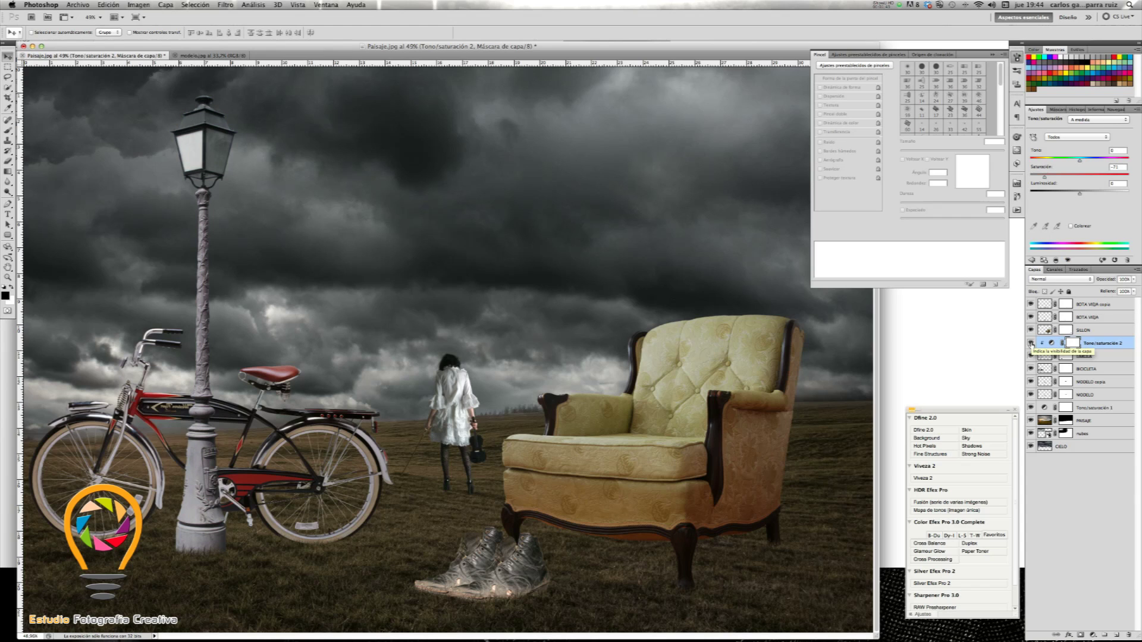
click(1031, 343)
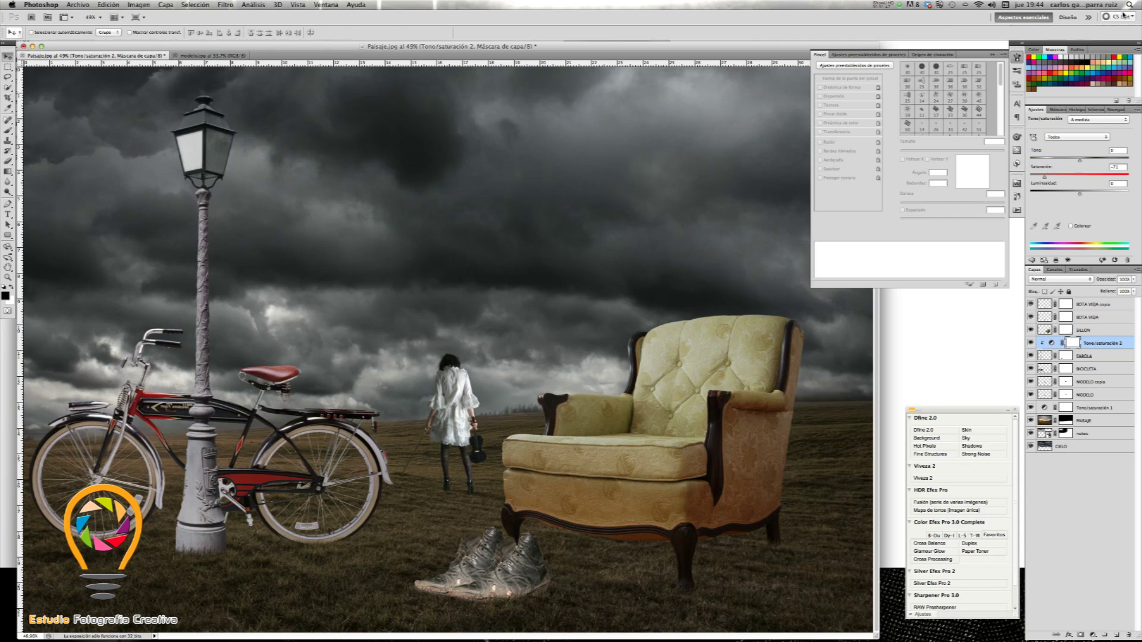
drag(1044, 176, 1047, 177)
click(1031, 343)
click(1031, 343)
click(1031, 343)
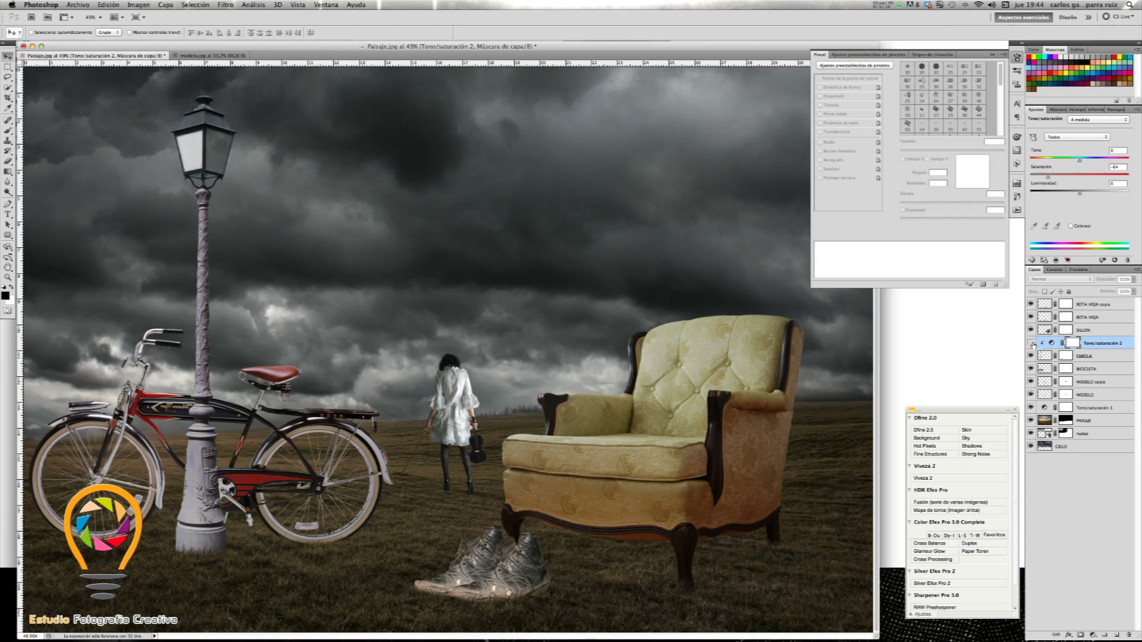
click(1031, 343)
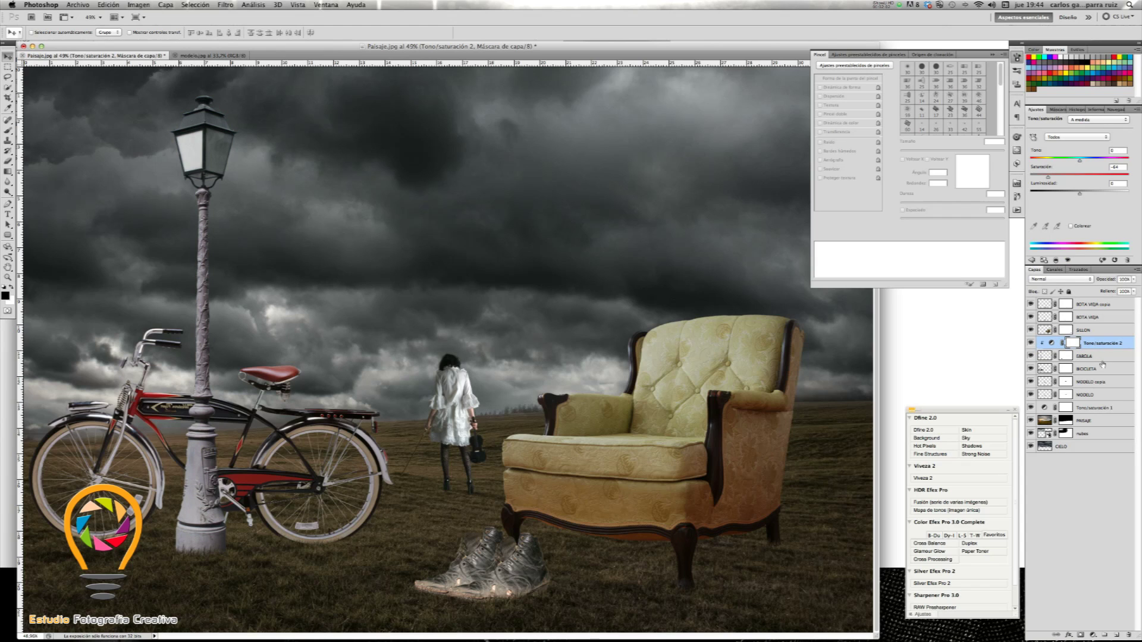
Step: Add a Tono/saturación layer clipped to BICICLETA and lower its saturation
click(1103, 370)
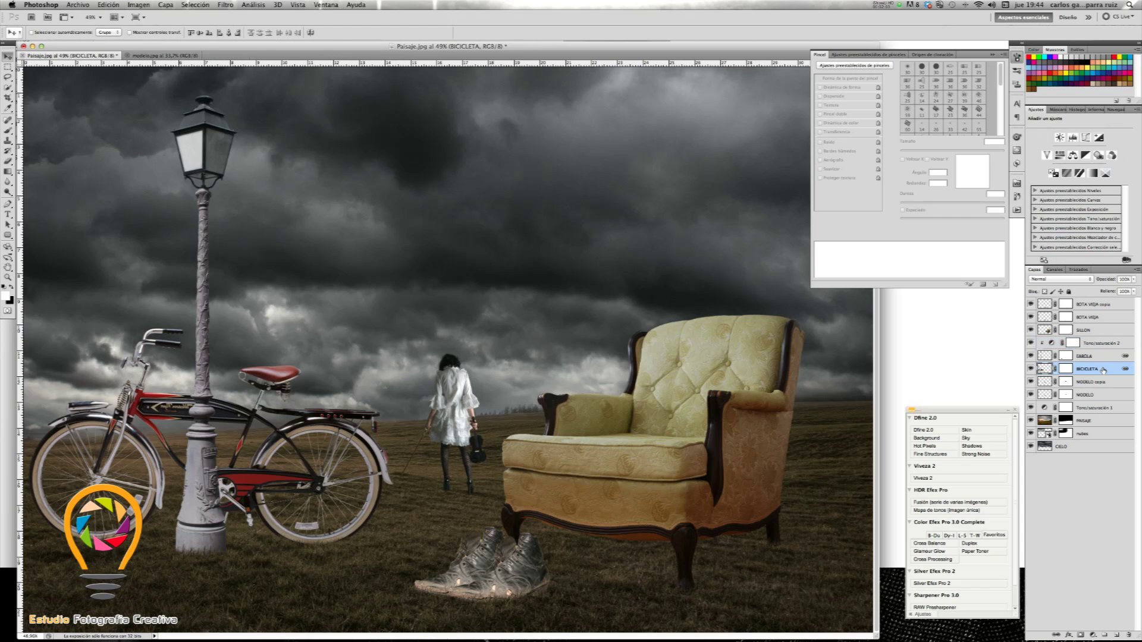
click(1091, 635)
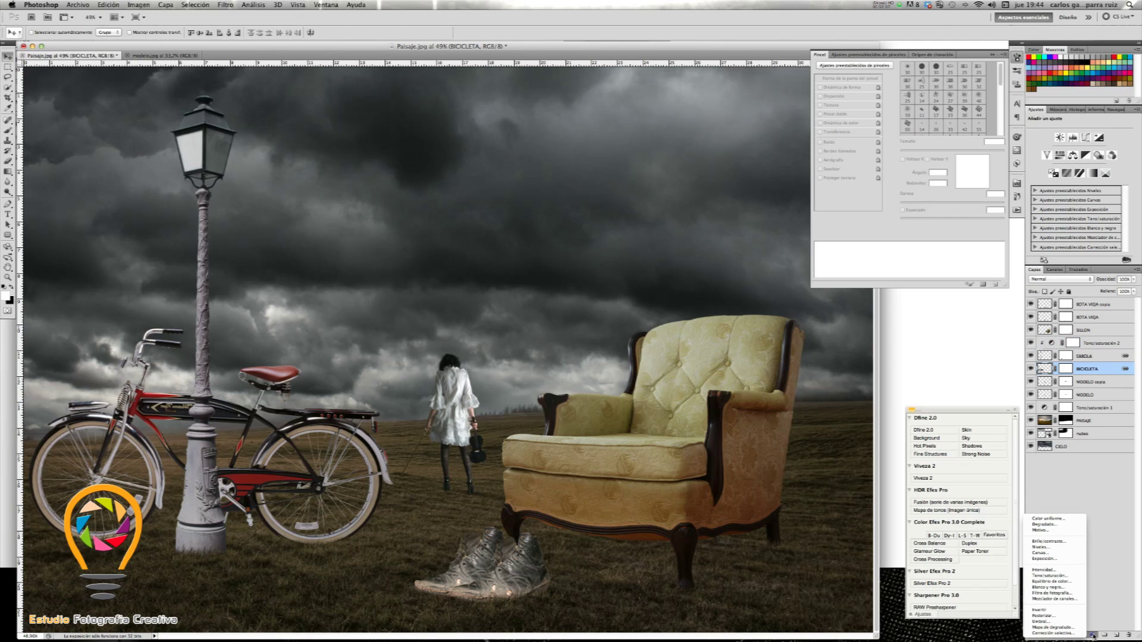
click(1066, 580)
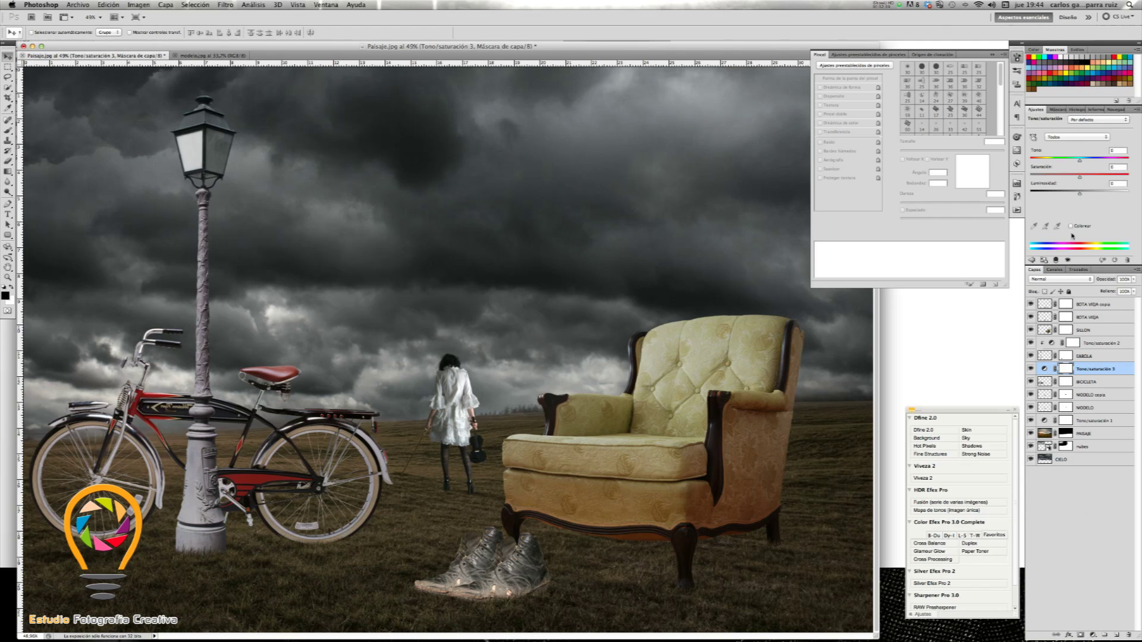
click(1064, 178)
alt+click(1112, 375)
Step: Fine-tune the bicycle saturation to -44, toggling the adjustment to compare
click(1031, 369)
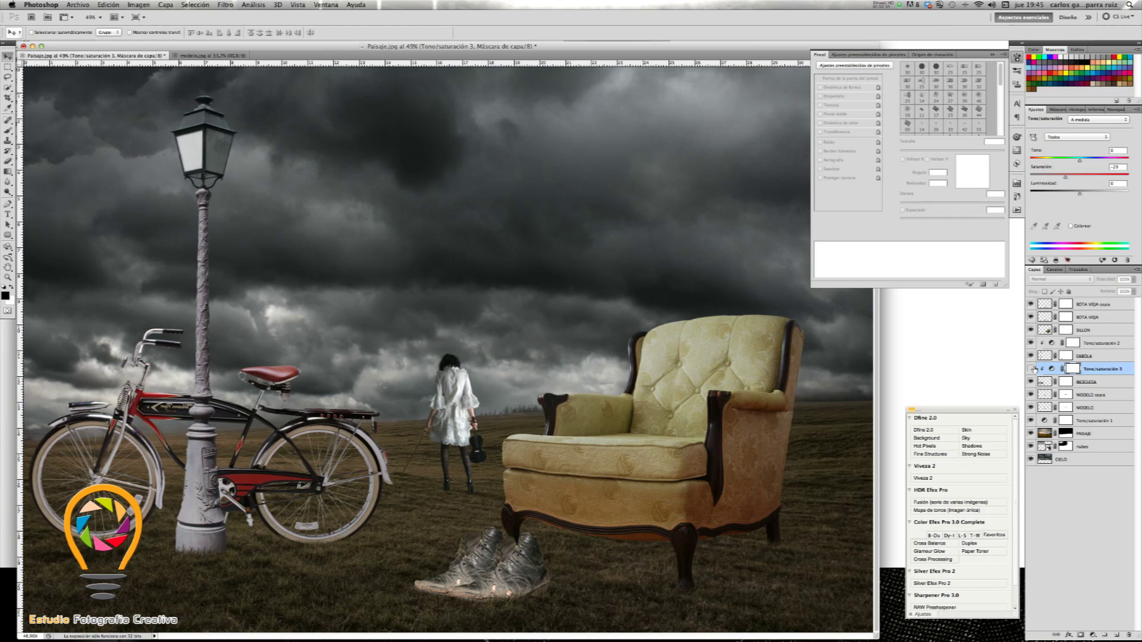
click(1032, 369)
click(1031, 368)
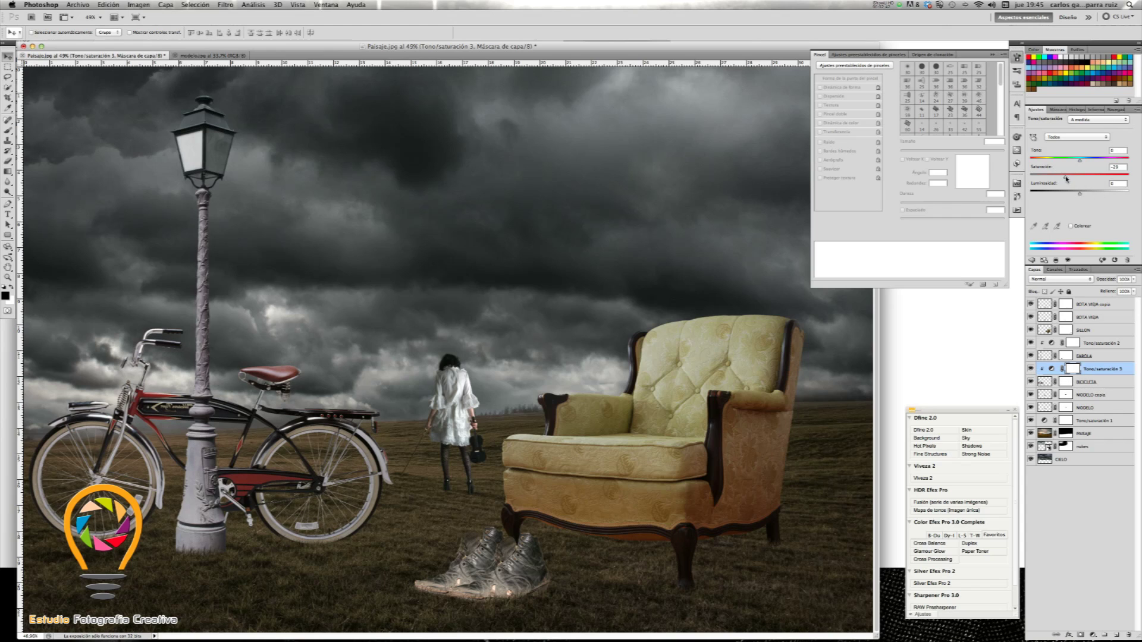
drag(1064, 178, 1061, 178)
drag(1061, 177, 1058, 178)
click(1032, 369)
click(1031, 369)
Step: Clip a Hue/Saturation adjustment to the SILLON armchair and drop its saturation to -33
click(1098, 332)
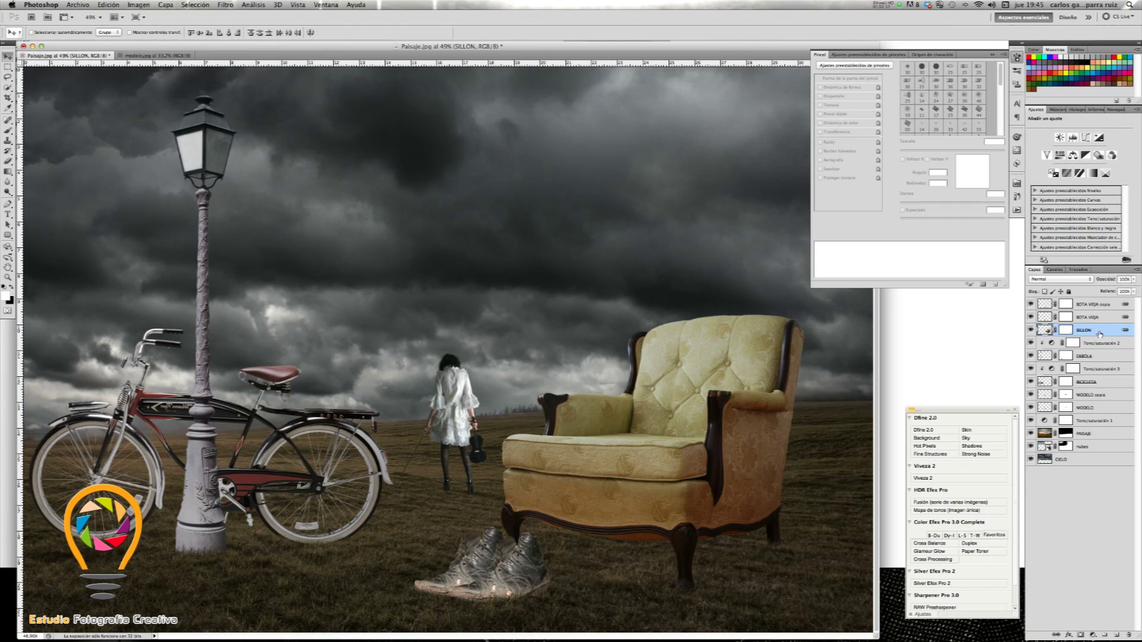
click(1092, 635)
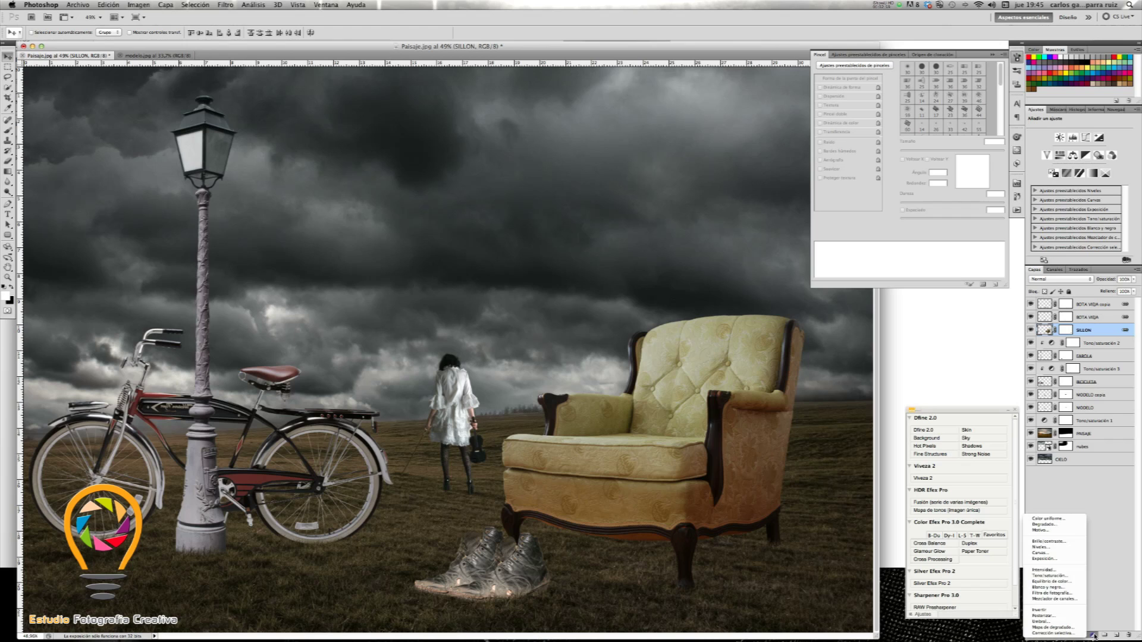
click(1064, 576)
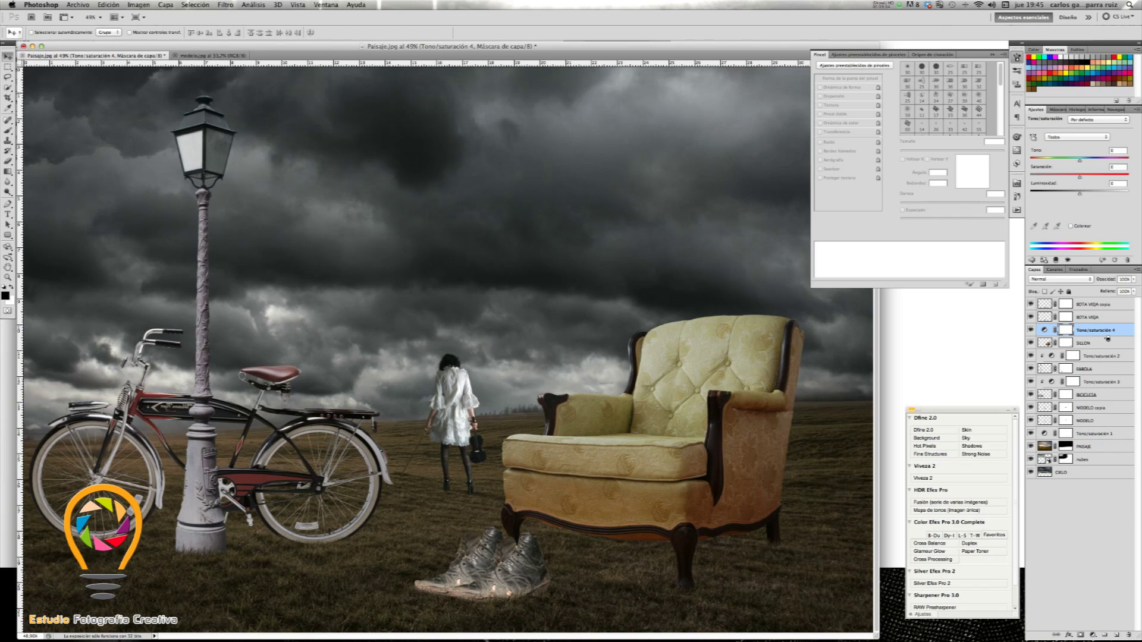
alt+click(1108, 336)
click(1065, 178)
drag(1065, 177, 1062, 178)
click(1112, 304)
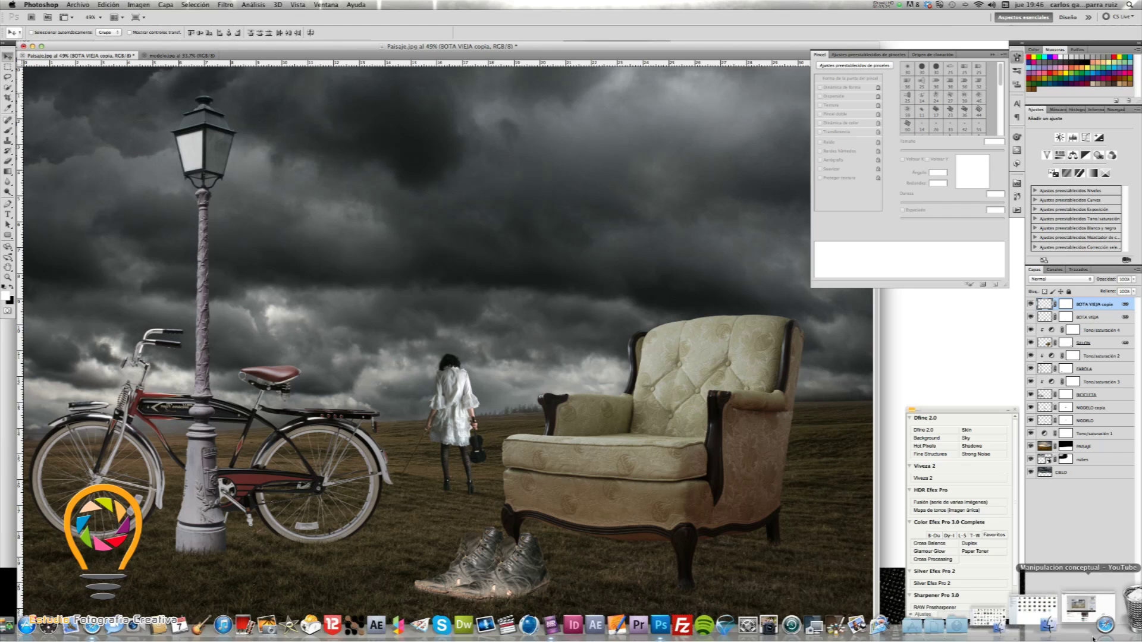
Step: Desaturate the BOTA VIEJA copia boots with their own clipped Hue/Saturation adjustment
click(1092, 635)
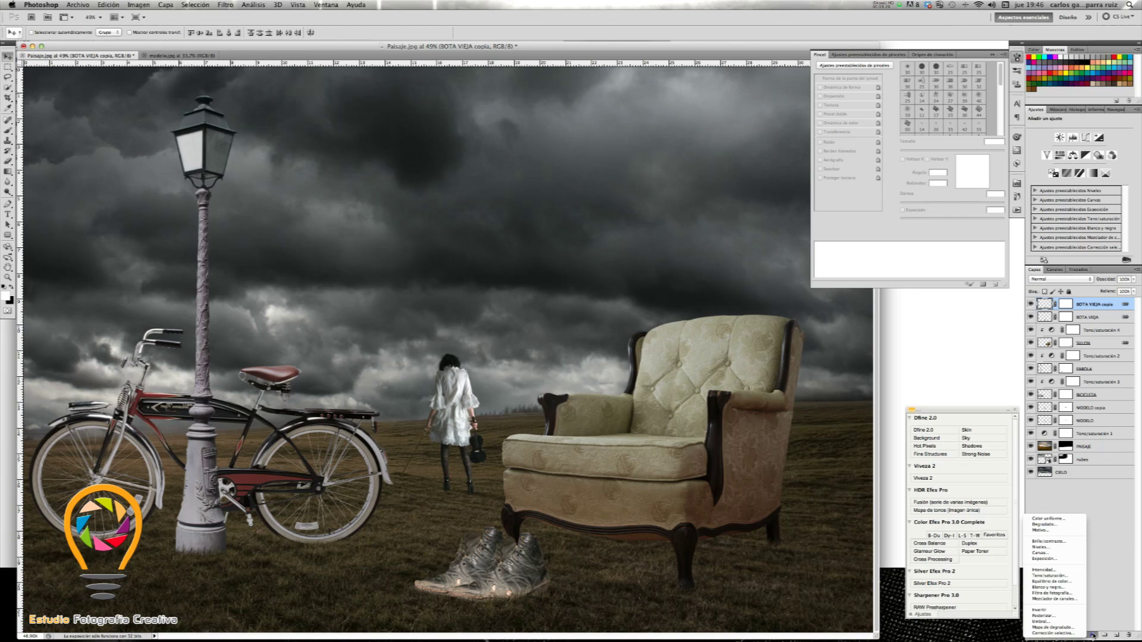
click(1070, 576)
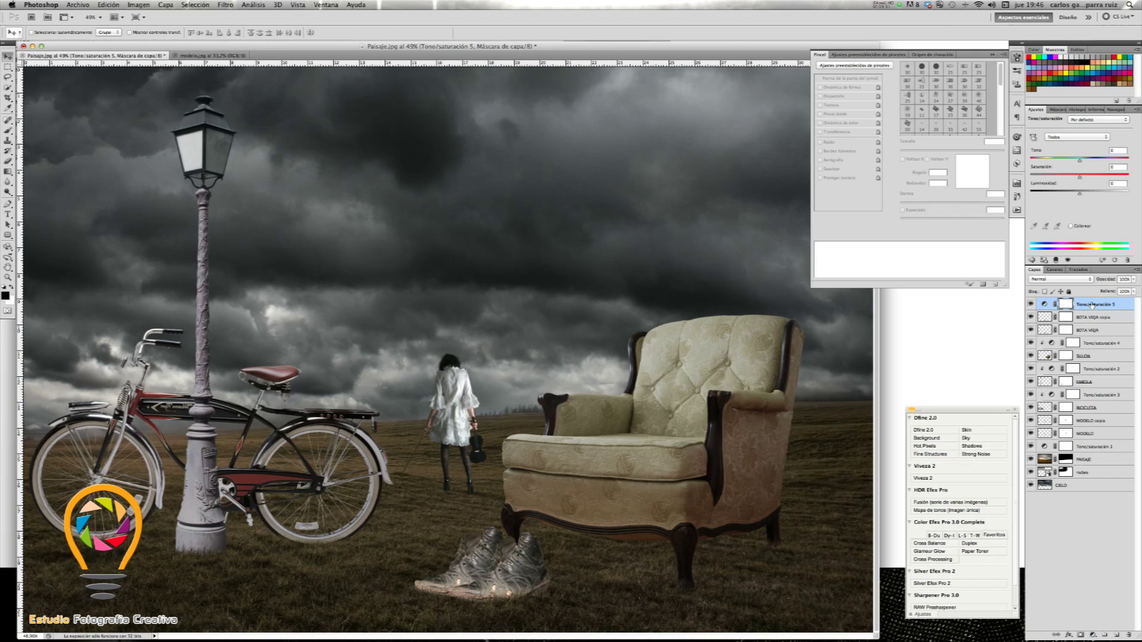
alt+click(1095, 310)
click(1067, 177)
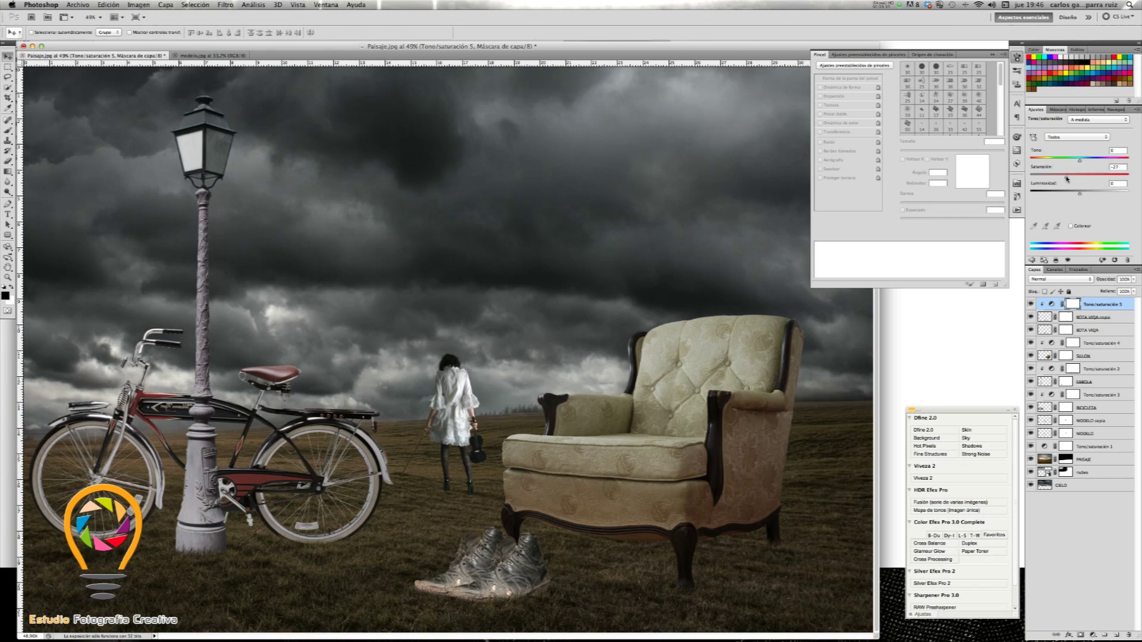
drag(1066, 178, 1054, 179)
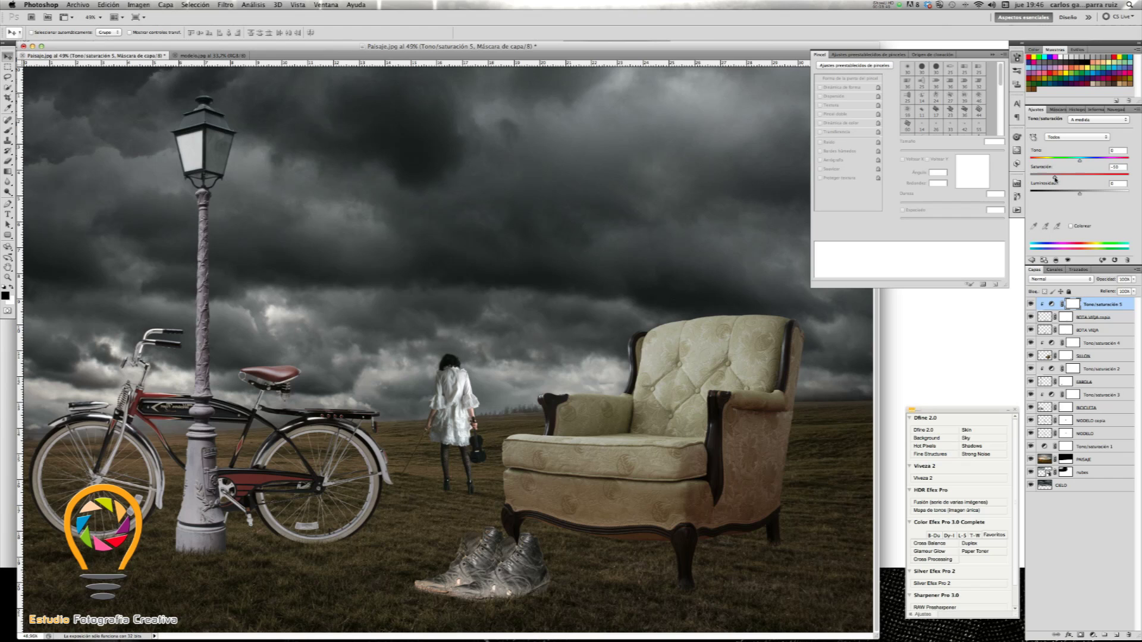
Step: Desaturate the original BOTA VIEJA boots the same way, toggling the adjustment to compare
click(1114, 331)
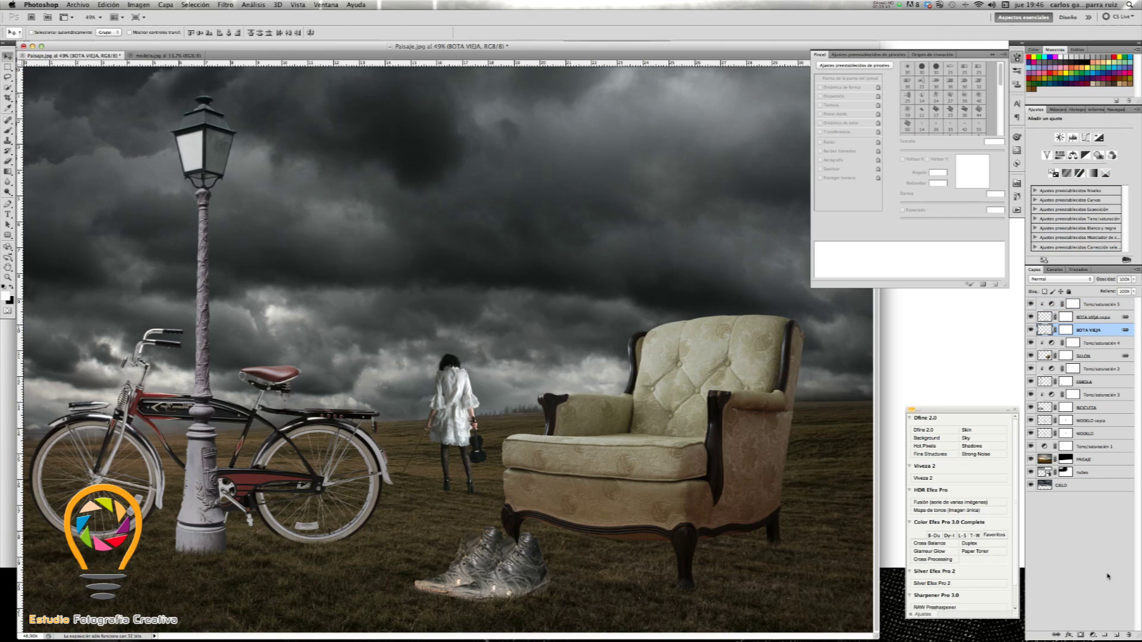
click(1092, 635)
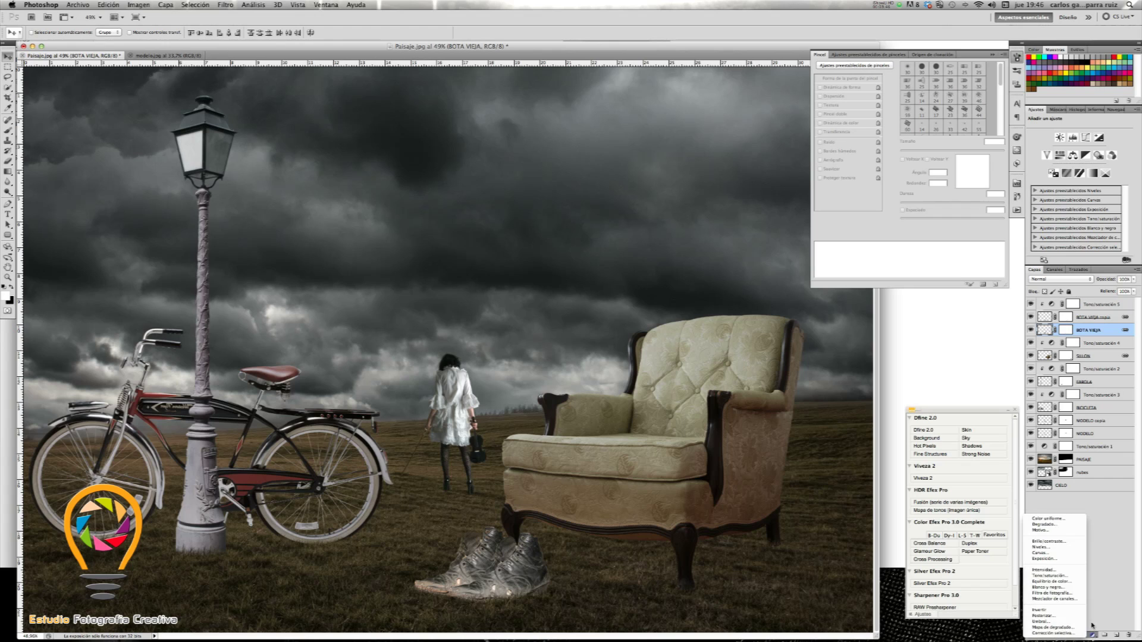
click(1069, 576)
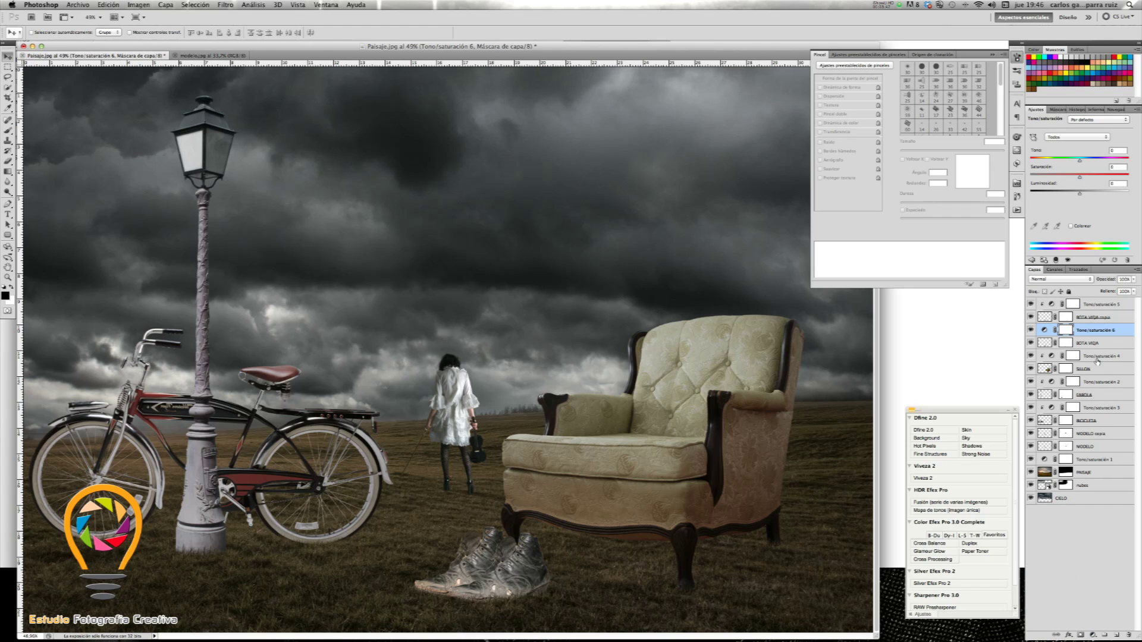
alt+click(1113, 337)
drag(1064, 177, 1055, 178)
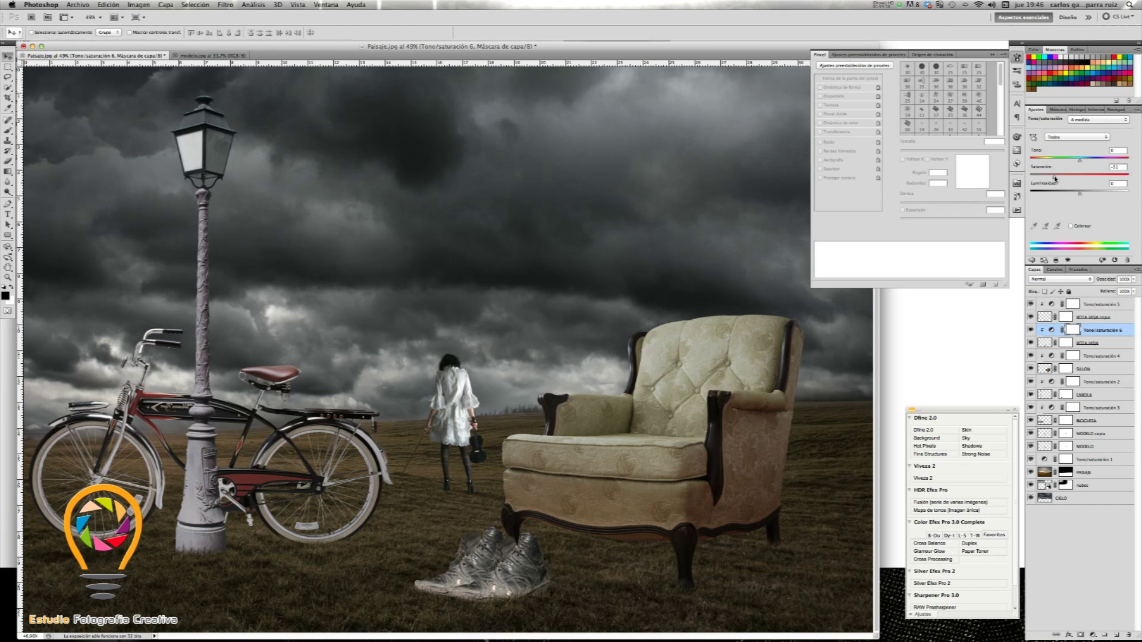
click(1030, 330)
click(1031, 330)
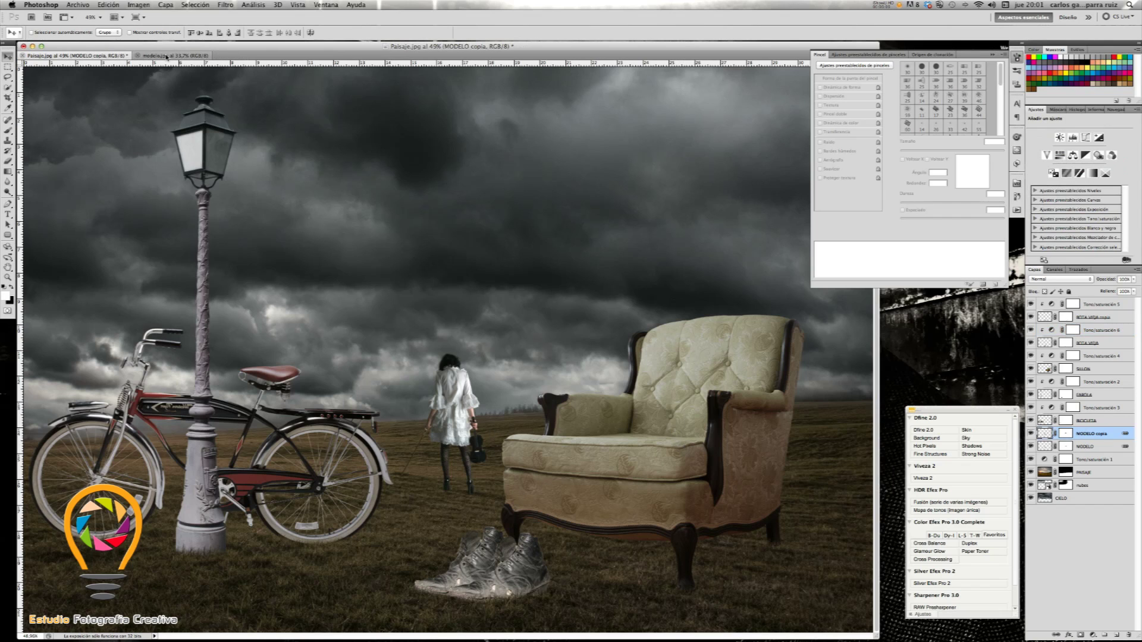
Step: Close the modelo.jpg photo and duplicate the FAROLA lamppost layer with Ctrl+J
click(152, 56)
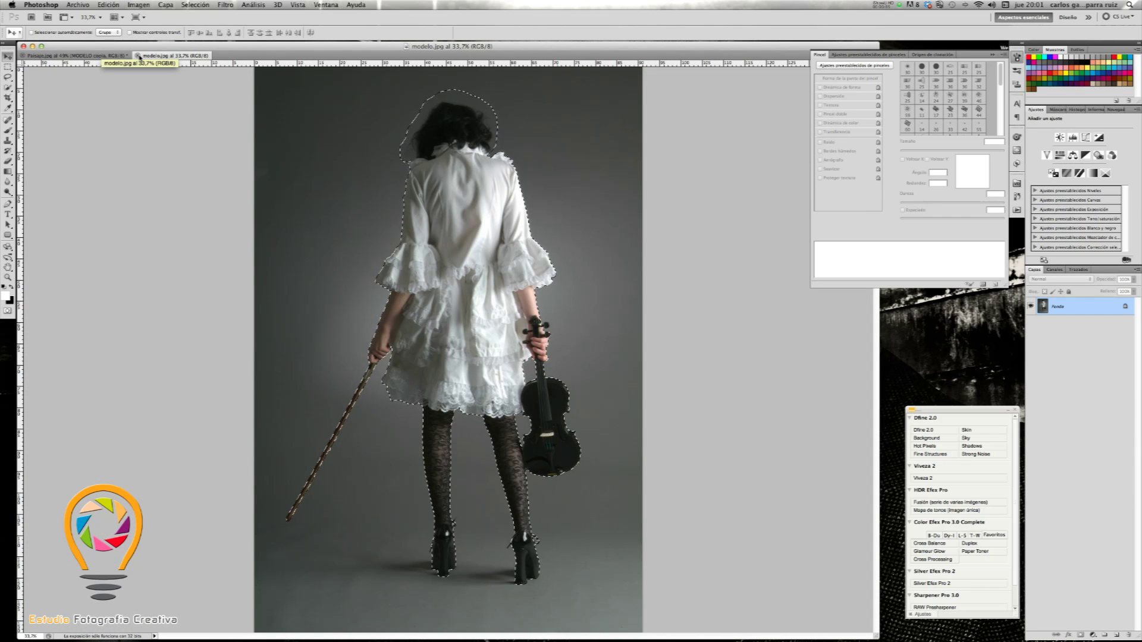
click(138, 56)
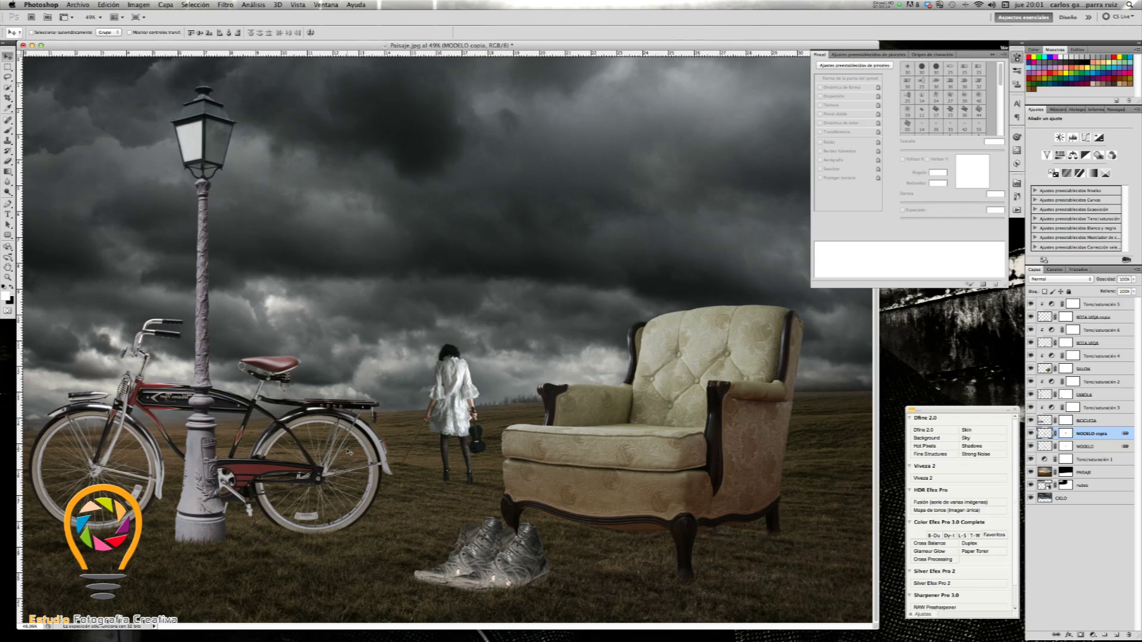
click(1104, 396)
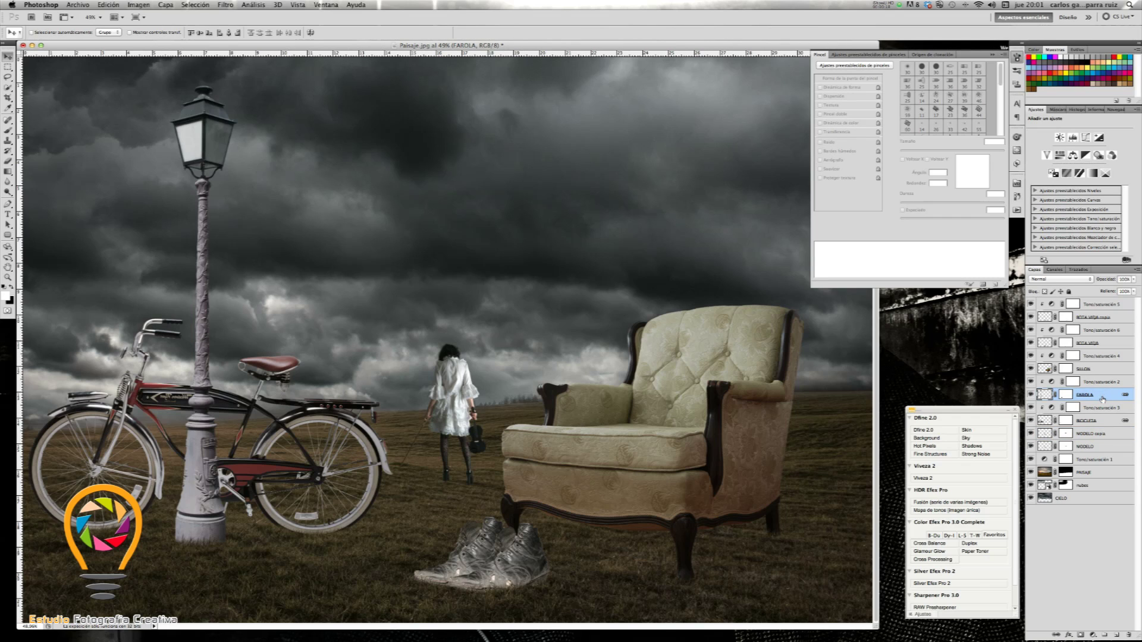
right_click(1102, 399)
key(Escape)
key(ctrl+j)
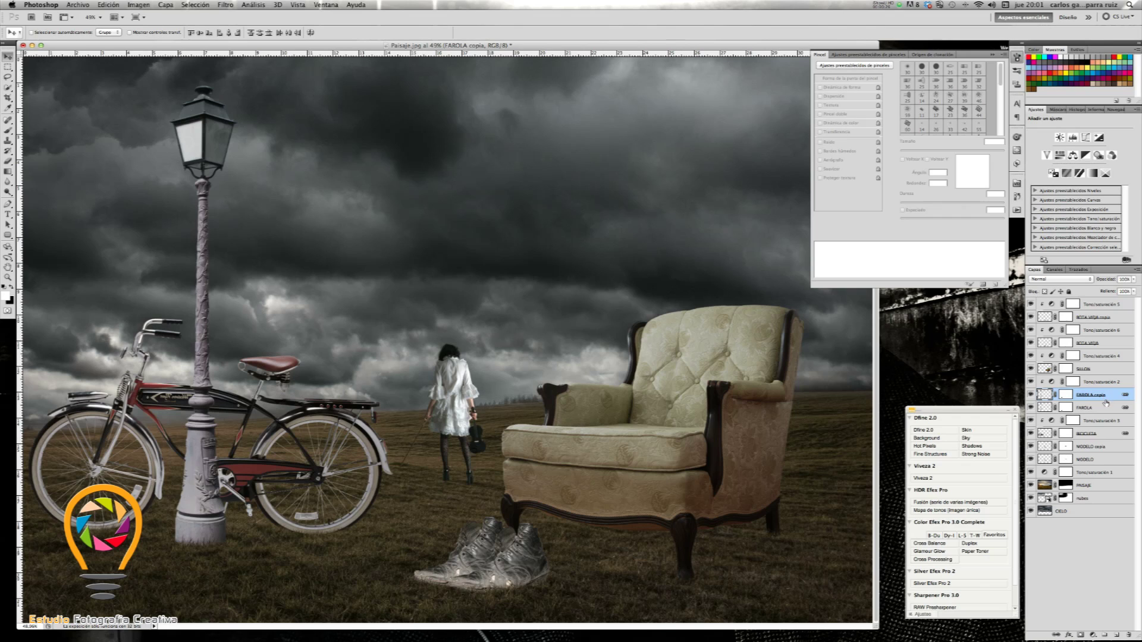
Step: Reselect the original FAROLA layer and bring up the Image > Adjustments commands
click(1107, 408)
right_click(1088, 406)
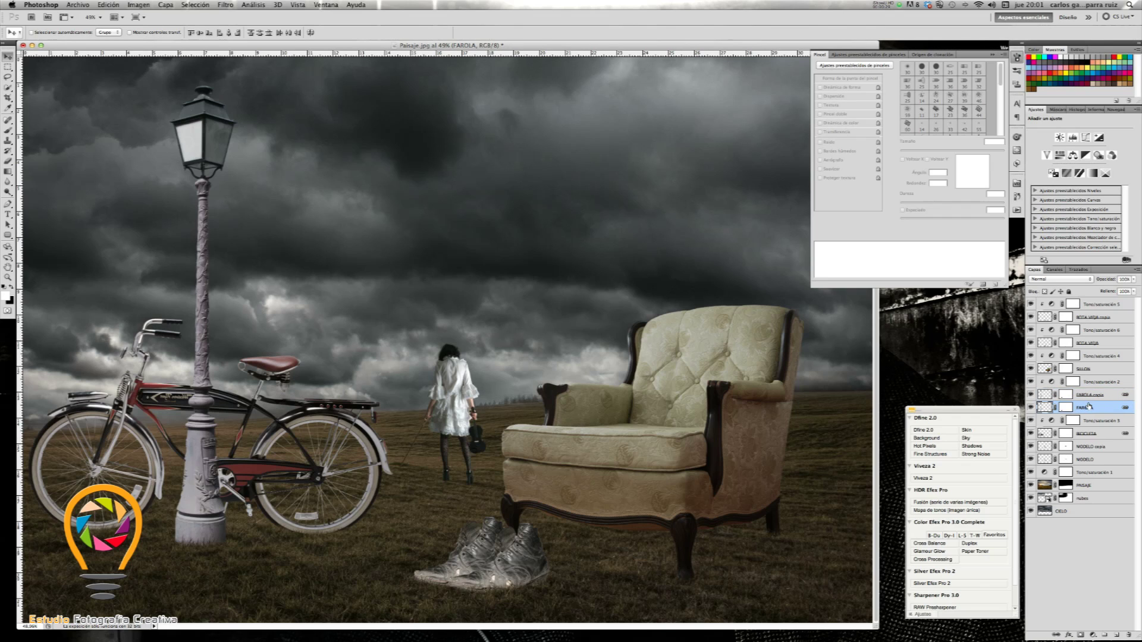
key(Escape)
right_click(1093, 410)
key(Escape)
right_click(1098, 410)
key(Escape)
right_click(1093, 410)
key(Escape)
click(109, 4)
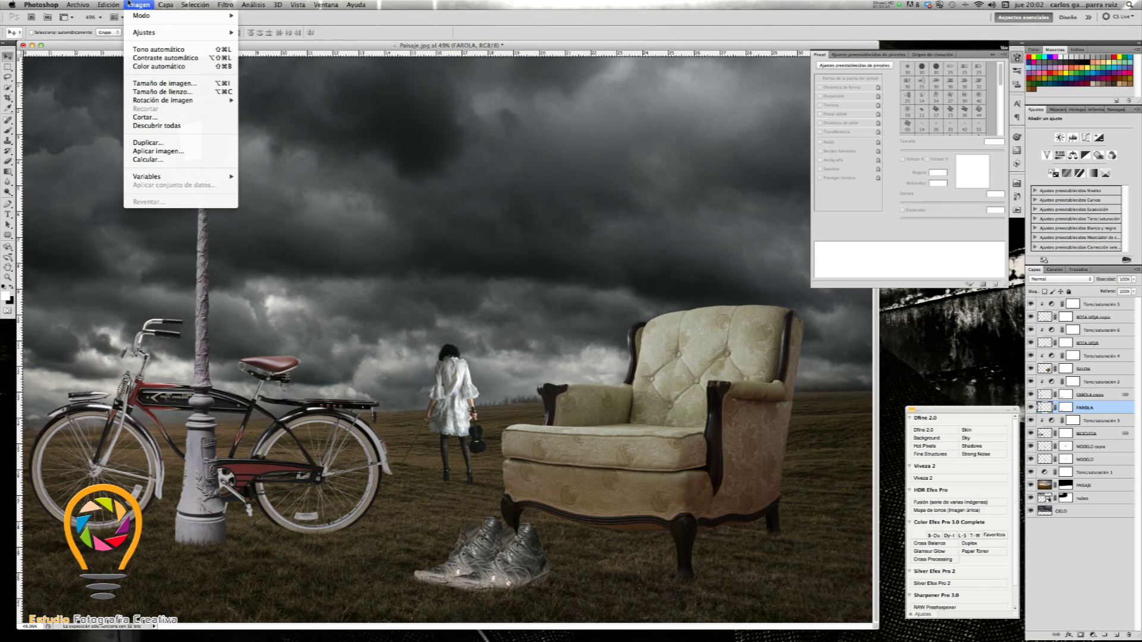
mouse_move(145, 32)
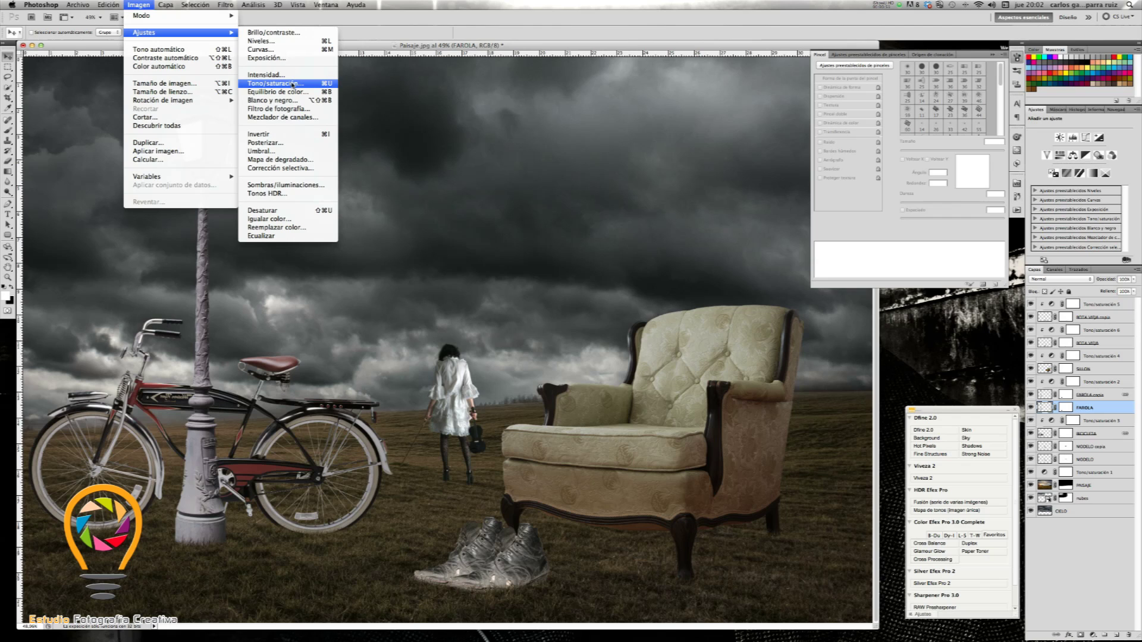
Step: Turn the original FAROLA lamppost black with Hue/Saturation Lightness at -100
click(292, 85)
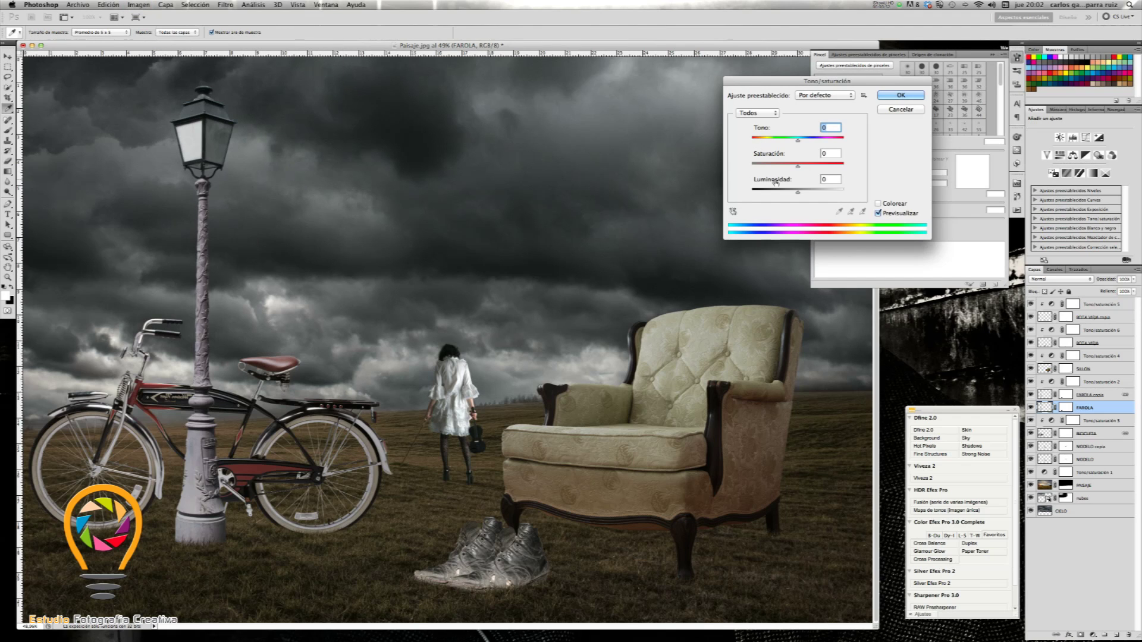
drag(798, 193, 750, 193)
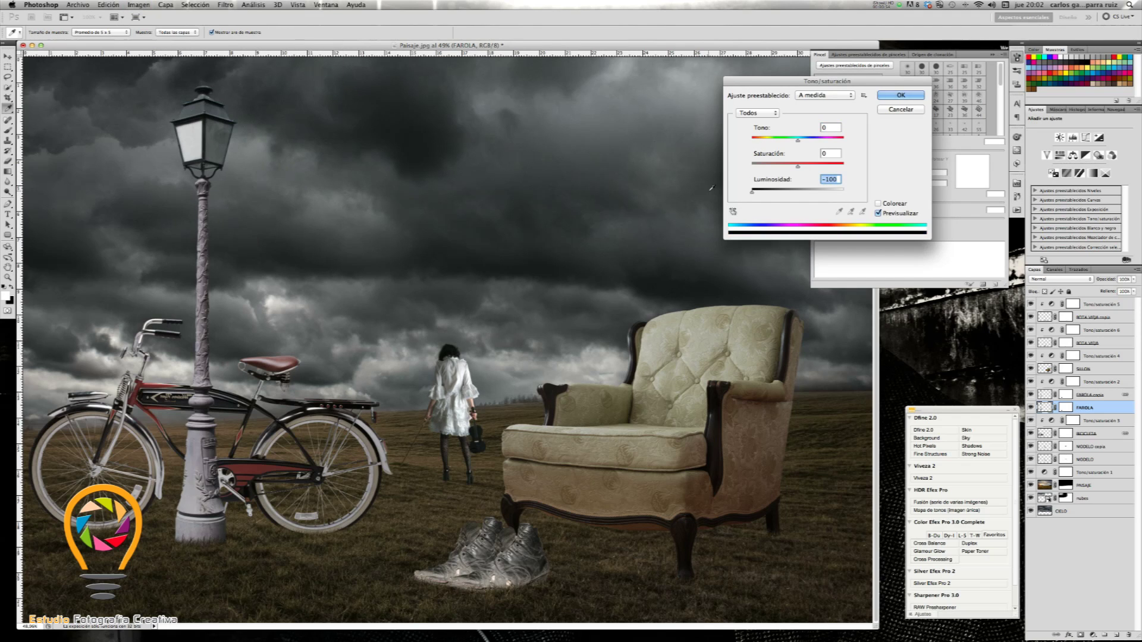
click(900, 95)
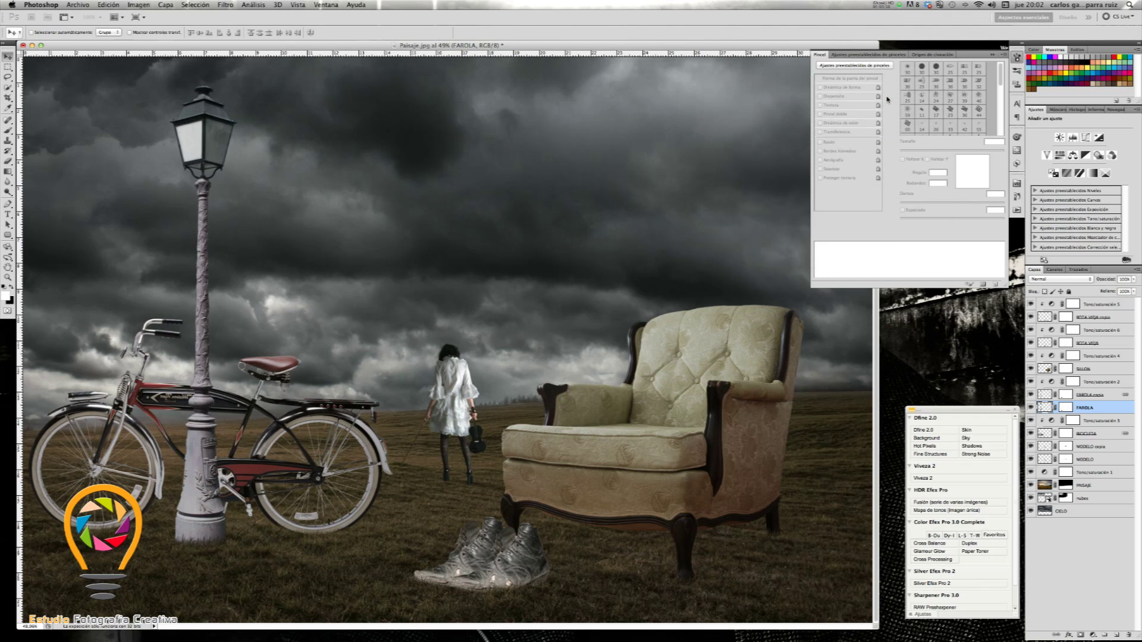
click(109, 4)
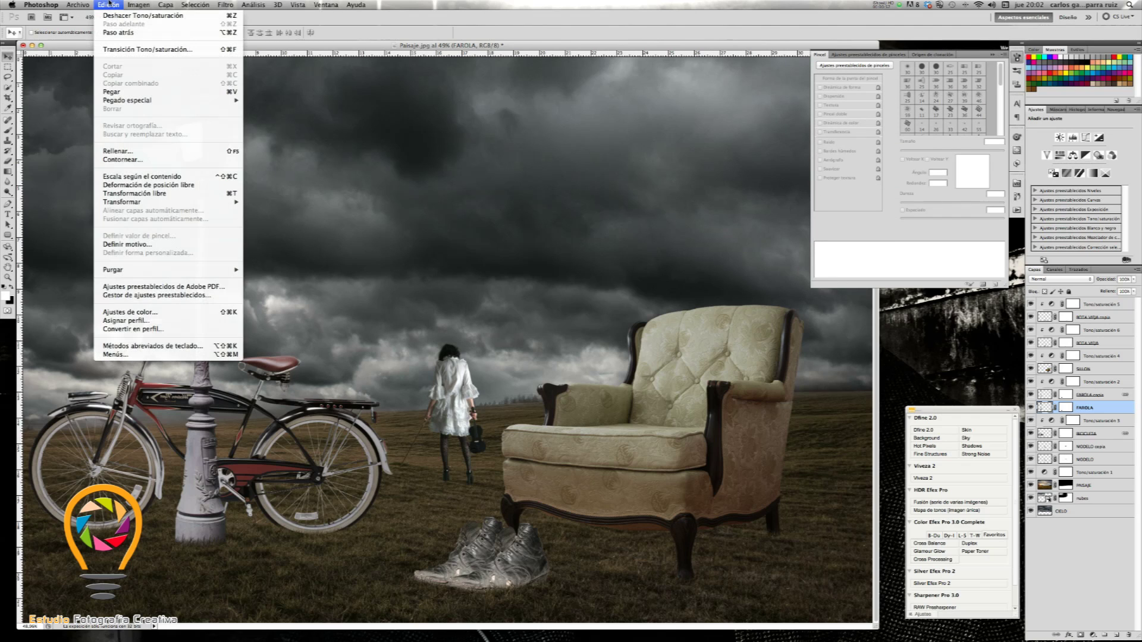
mouse_move(123, 201)
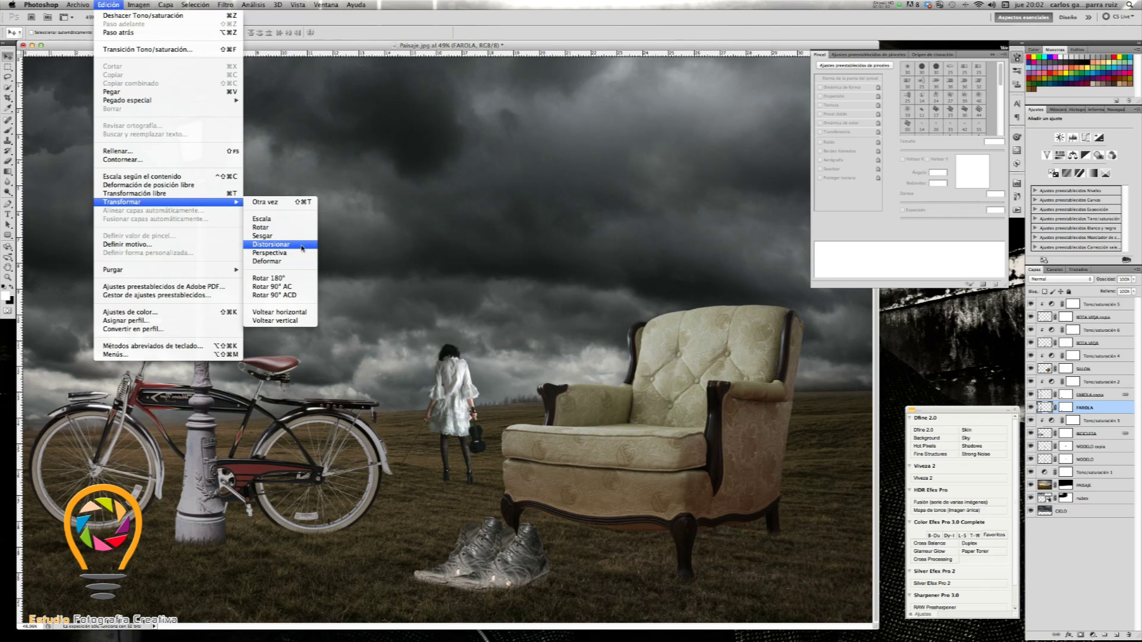
Step: Distort the black lamppost into a flat shadow running from its base across the grass to the boots
click(303, 245)
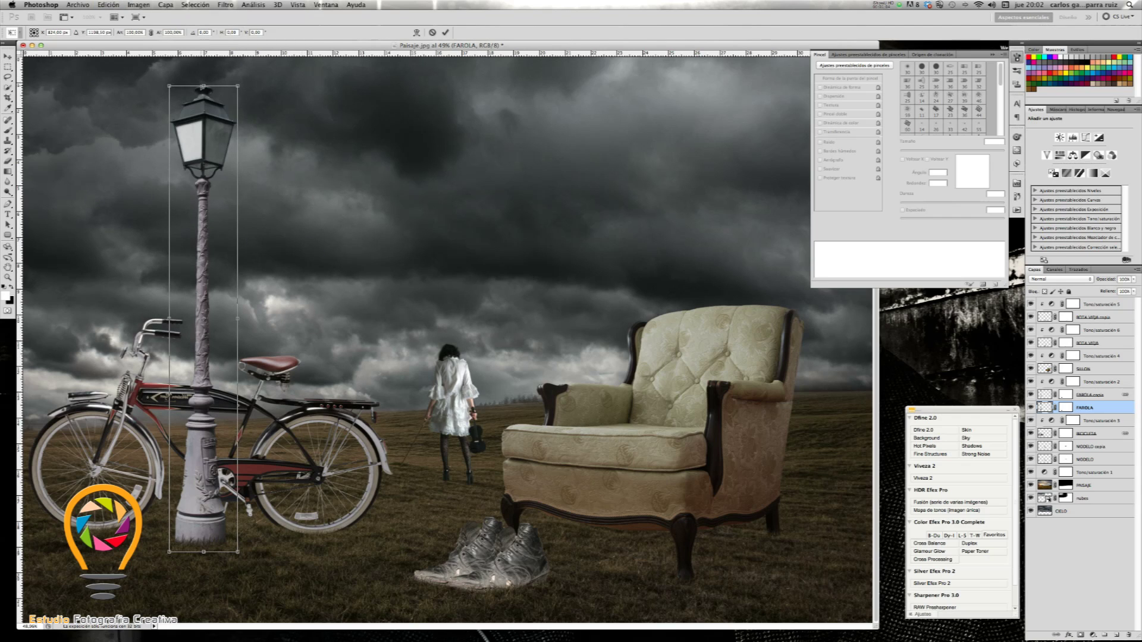
mouse_move(203, 87)
mouse_down()
mouse_move(493, 407)
mouse_move(555, 527)
mouse_move(550, 481)
mouse_up()
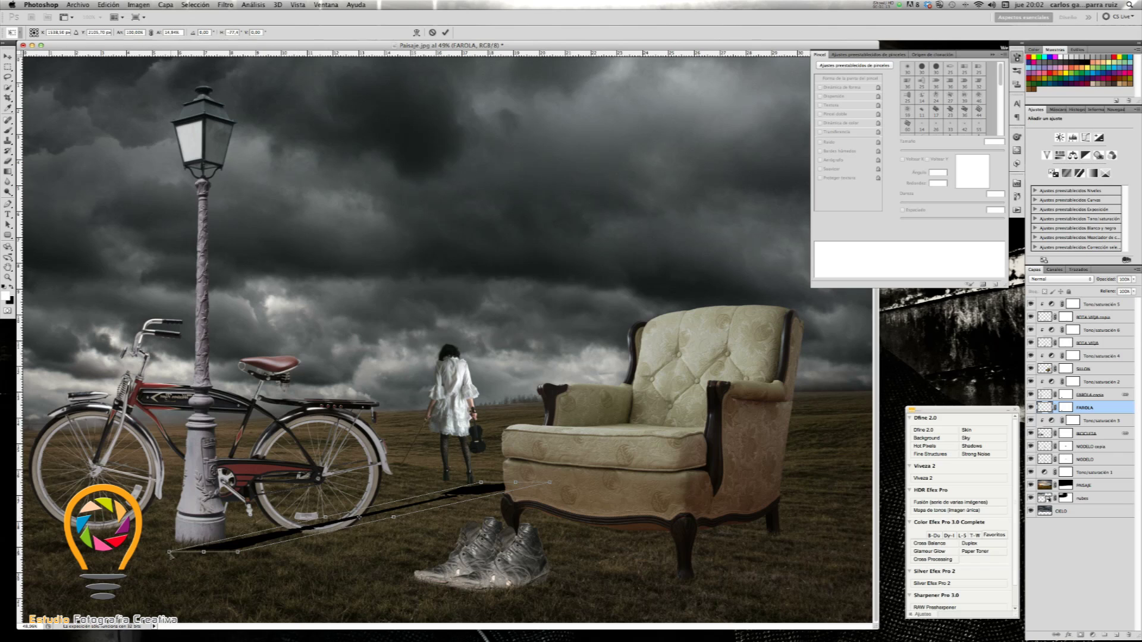
drag(169, 552, 168, 539)
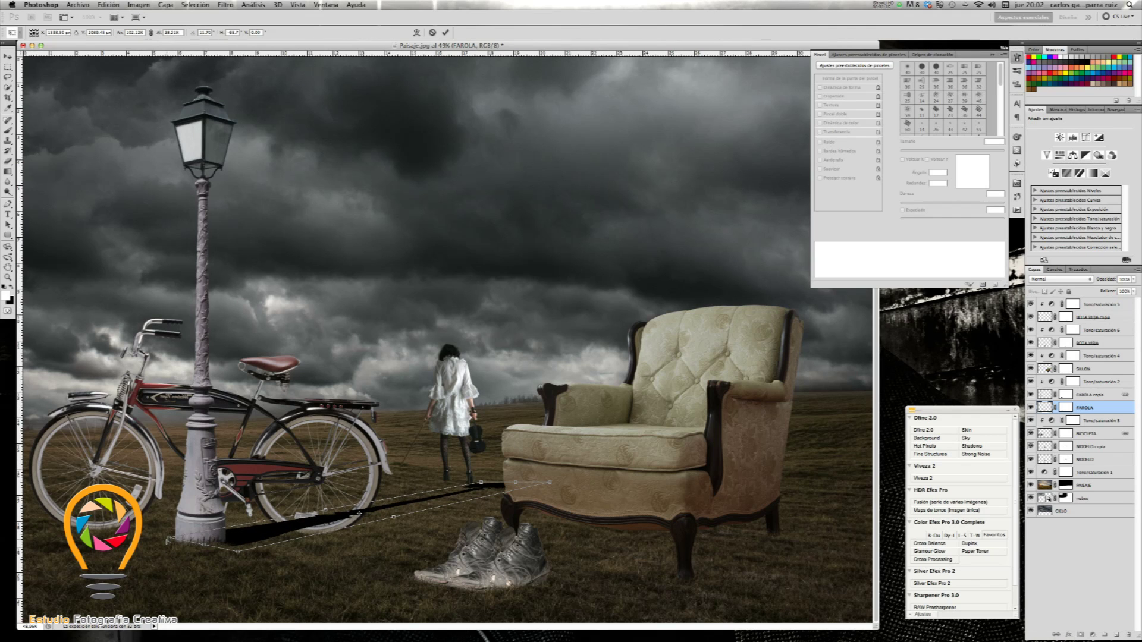
drag(237, 552, 230, 548)
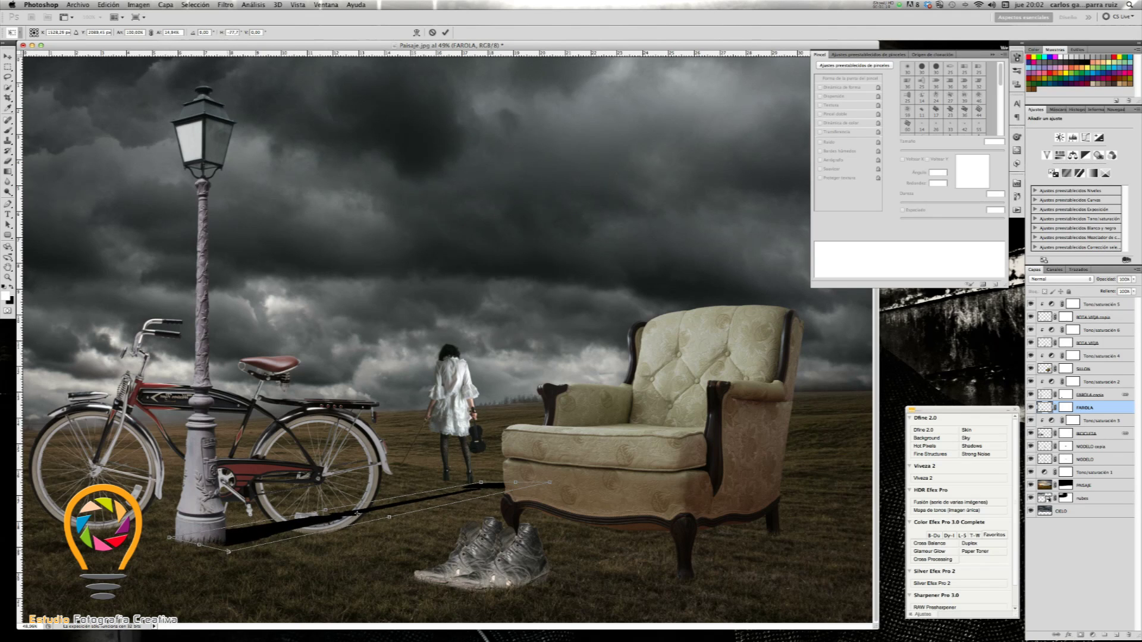
drag(549, 482, 549, 501)
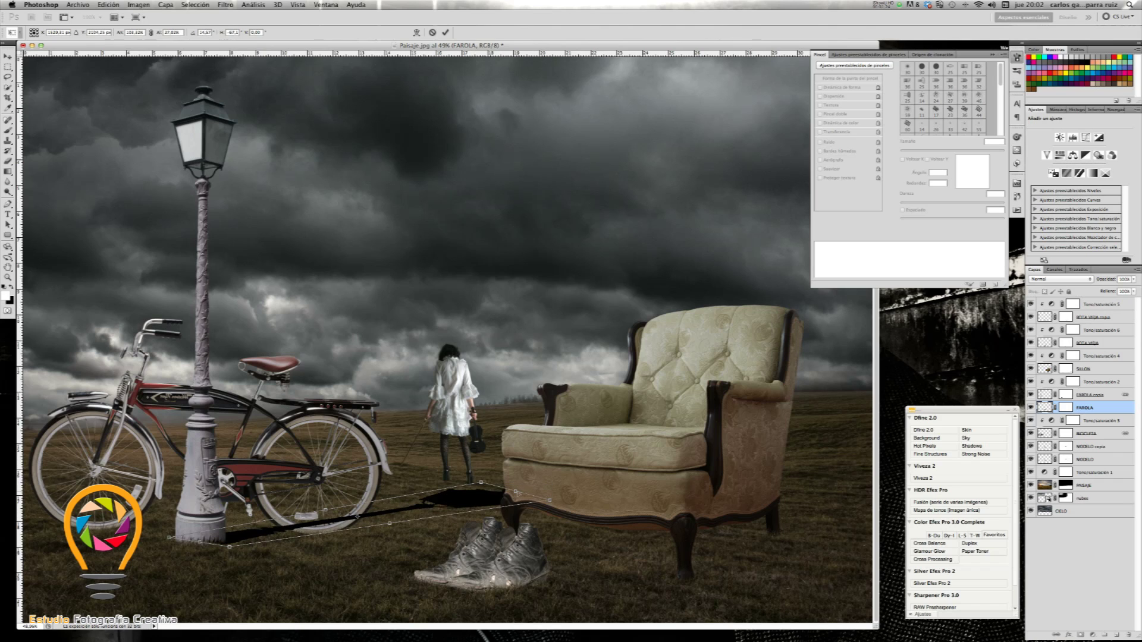
drag(481, 482, 526, 516)
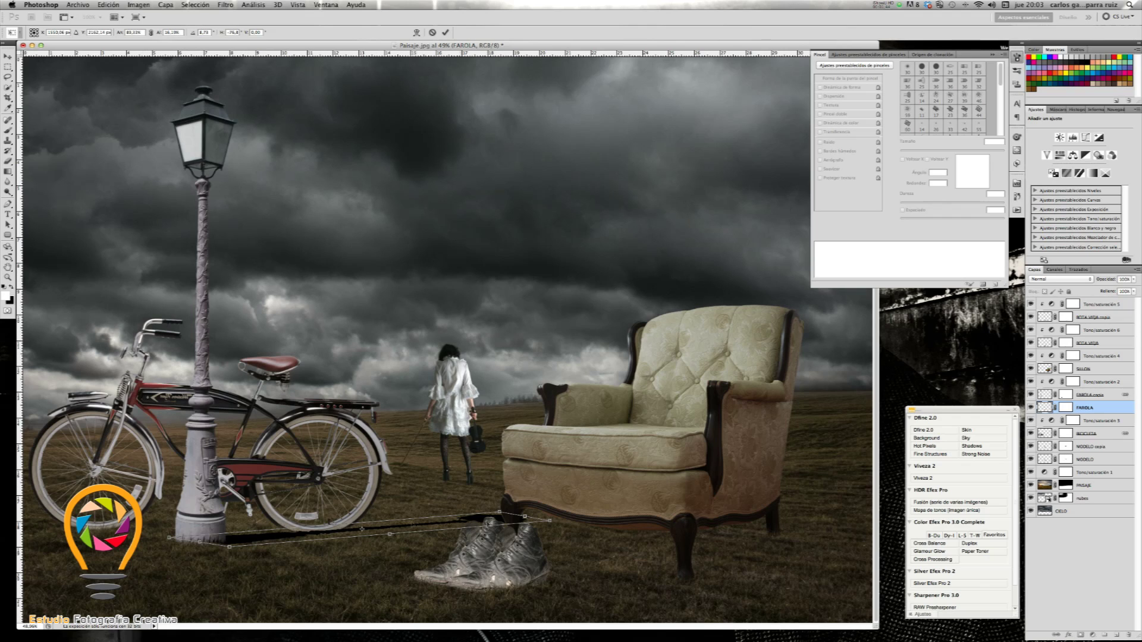
drag(229, 547, 229, 546)
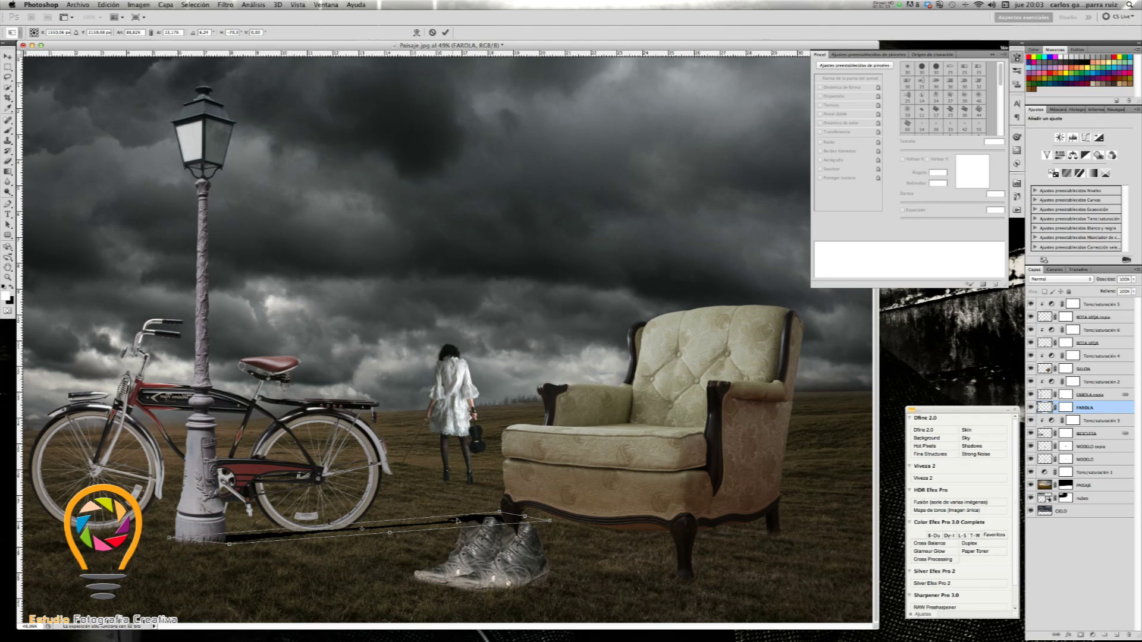
drag(499, 513, 498, 516)
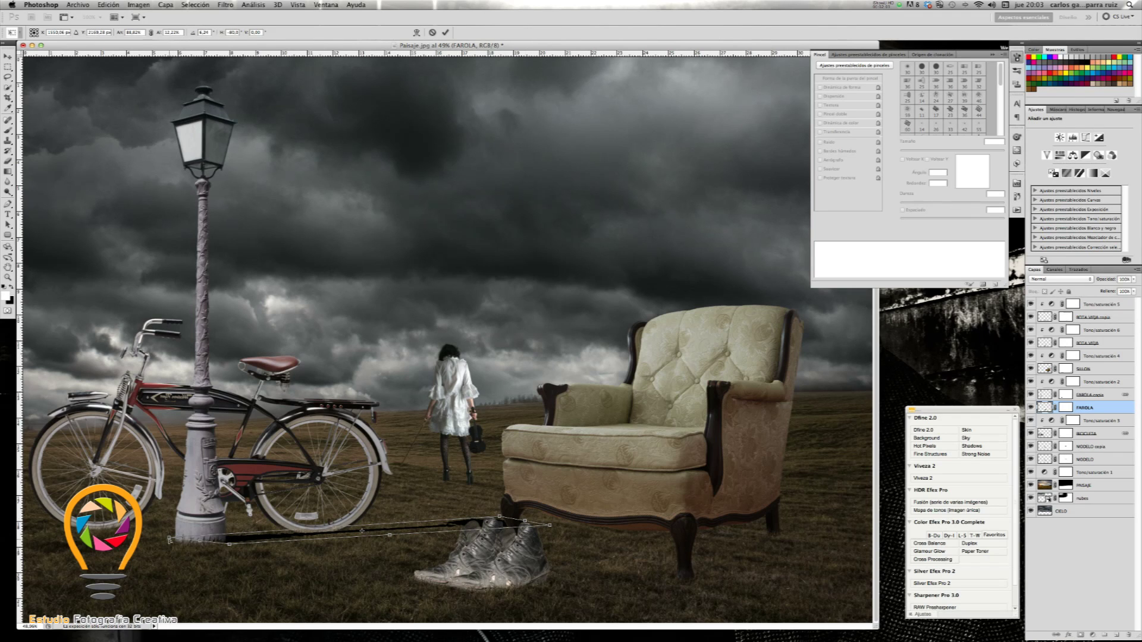
drag(170, 538, 170, 535)
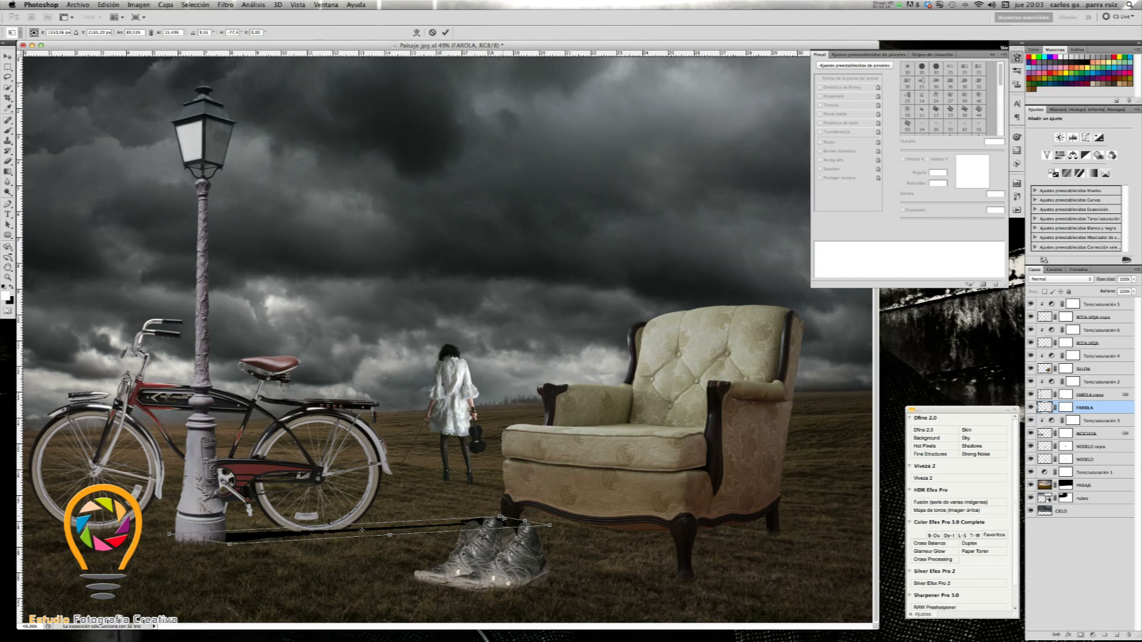
click(445, 32)
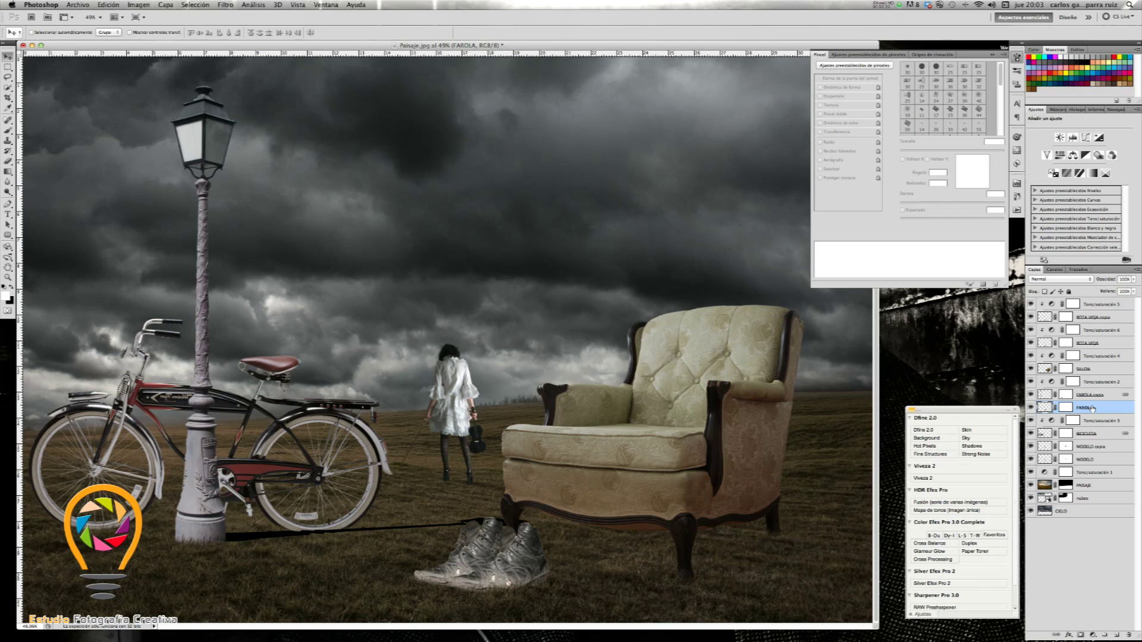
Step: Move the FAROLA shadow layer below BICICLETA in the layer stack
drag(1092, 408, 1098, 440)
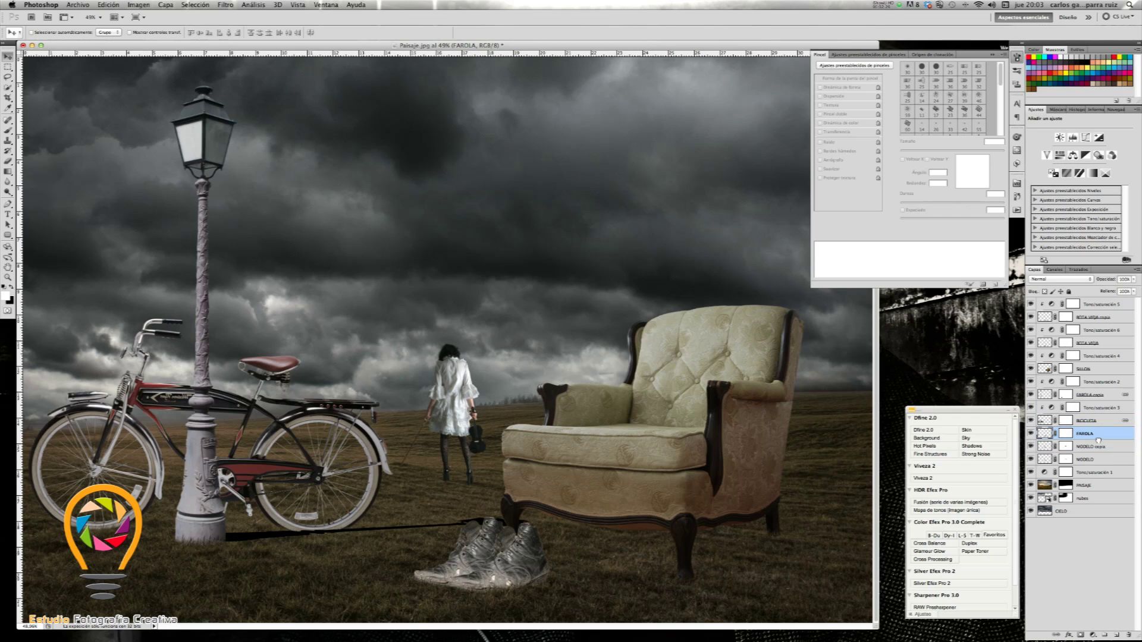
right_click(1097, 443)
key(Escape)
Step: Soften the shadow with a Gaussian blur of radius 5 pixels
click(226, 5)
mouse_move(241, 108)
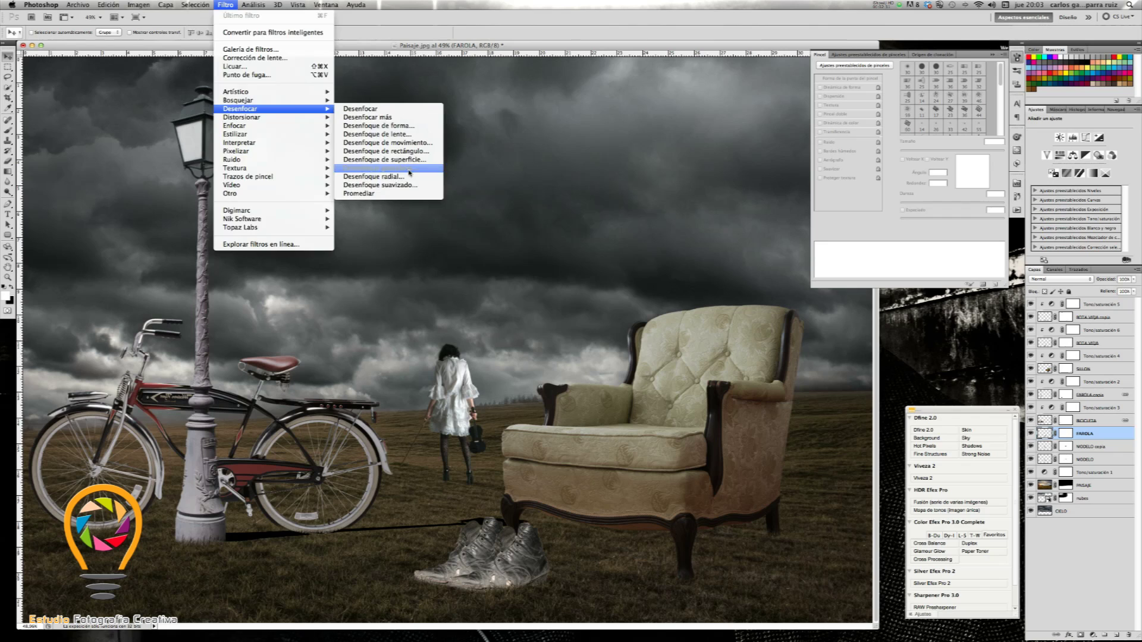
click(396, 168)
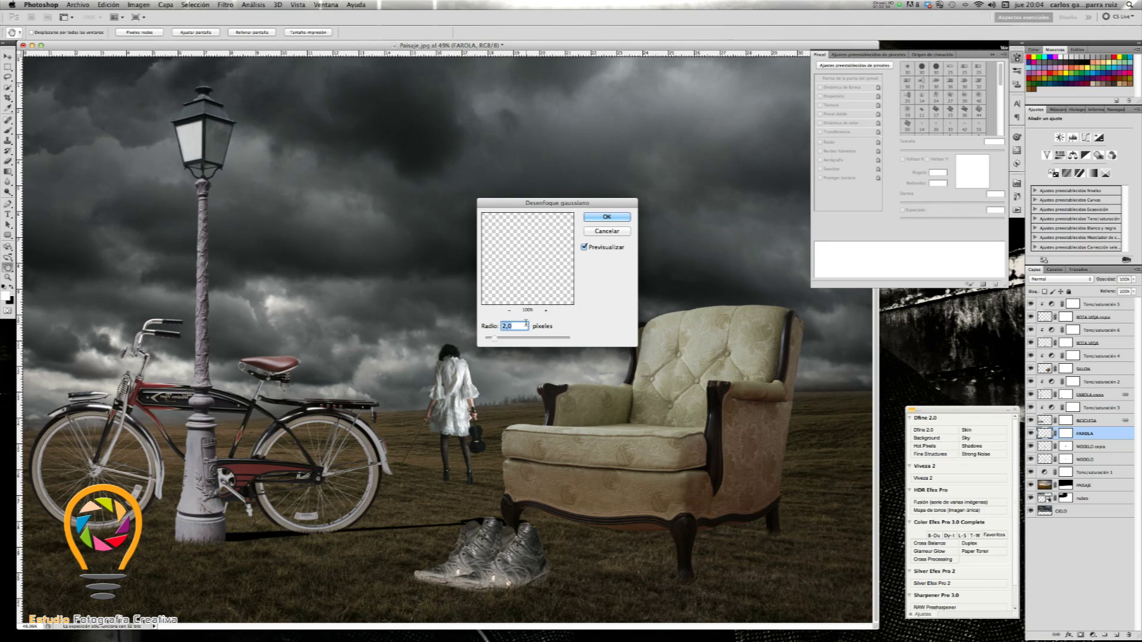
text(5)
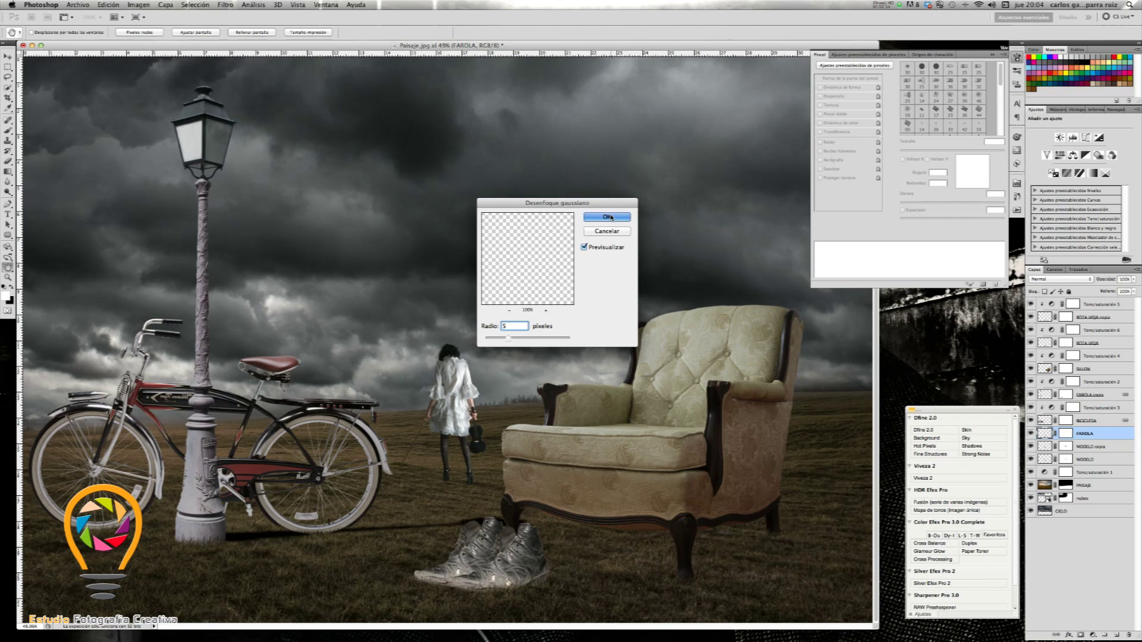
Step: Confirm the 5-pixel Gaussian blur on the lamp shadow and lower its layer opacity to 69%
click(608, 217)
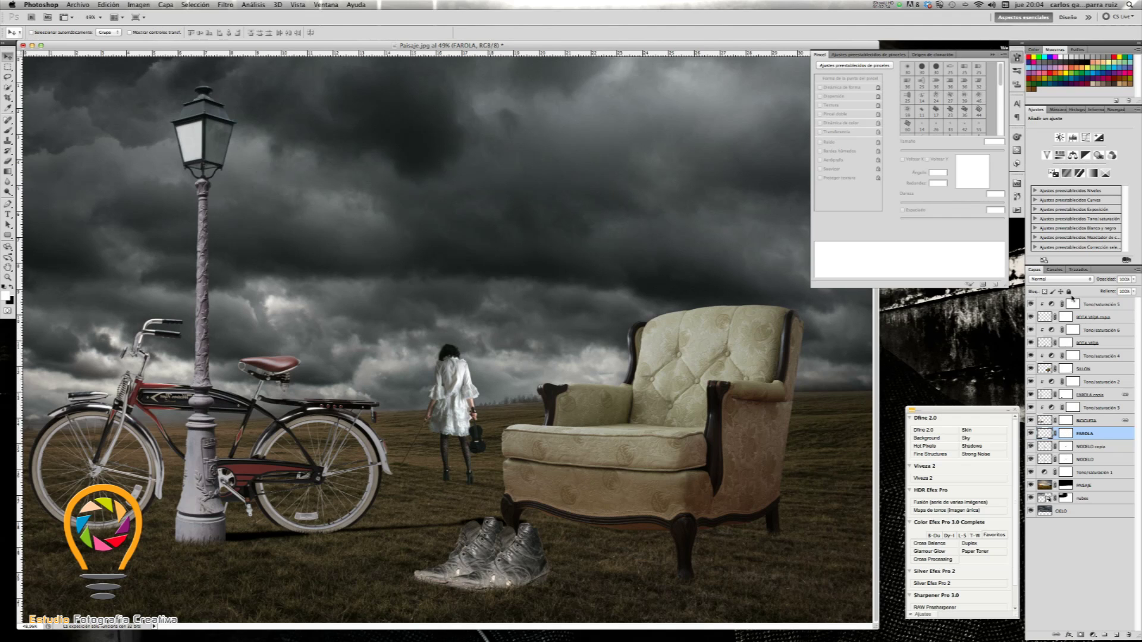
click(1134, 278)
drag(1124, 290, 1122, 290)
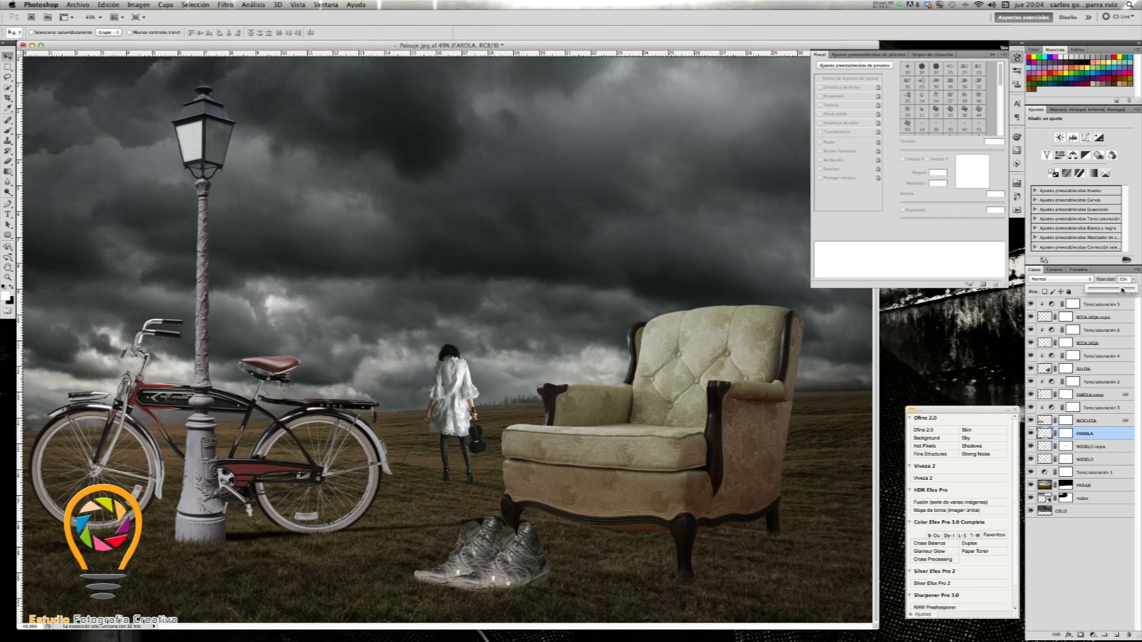
drag(1121, 289, 1120, 289)
Step: Toggle the lamp shadow's visibility to compare before and after, leaving it visible
click(1031, 433)
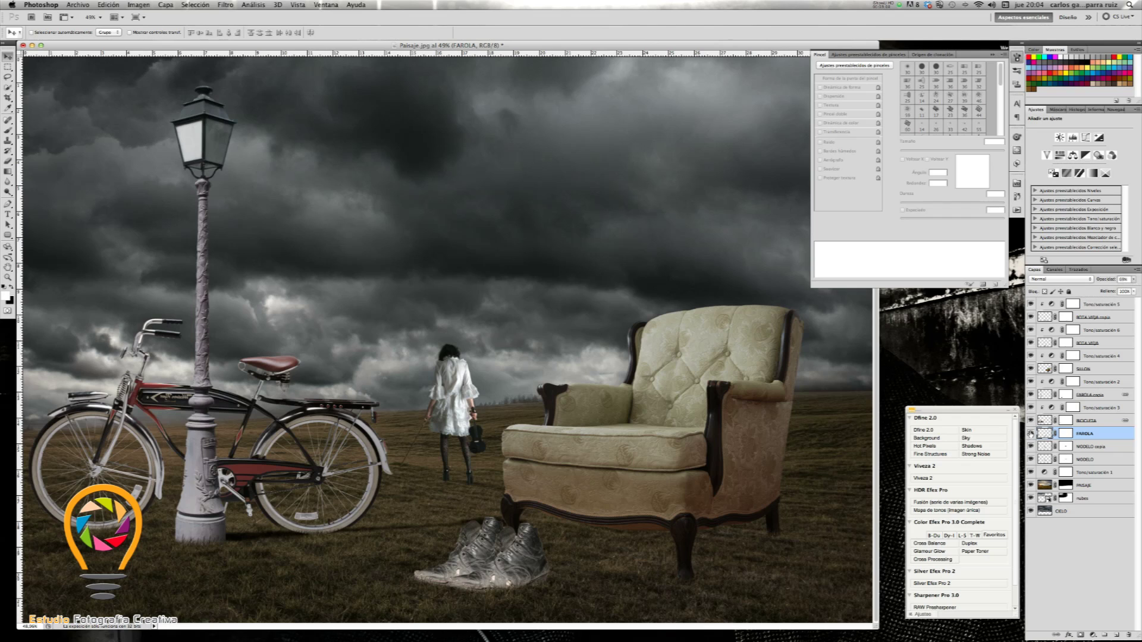
click(1030, 433)
click(1030, 433)
click(1030, 434)
Step: Duplicate the BICICLETA layer and unlink the original bicycle layer from its copy
click(1097, 422)
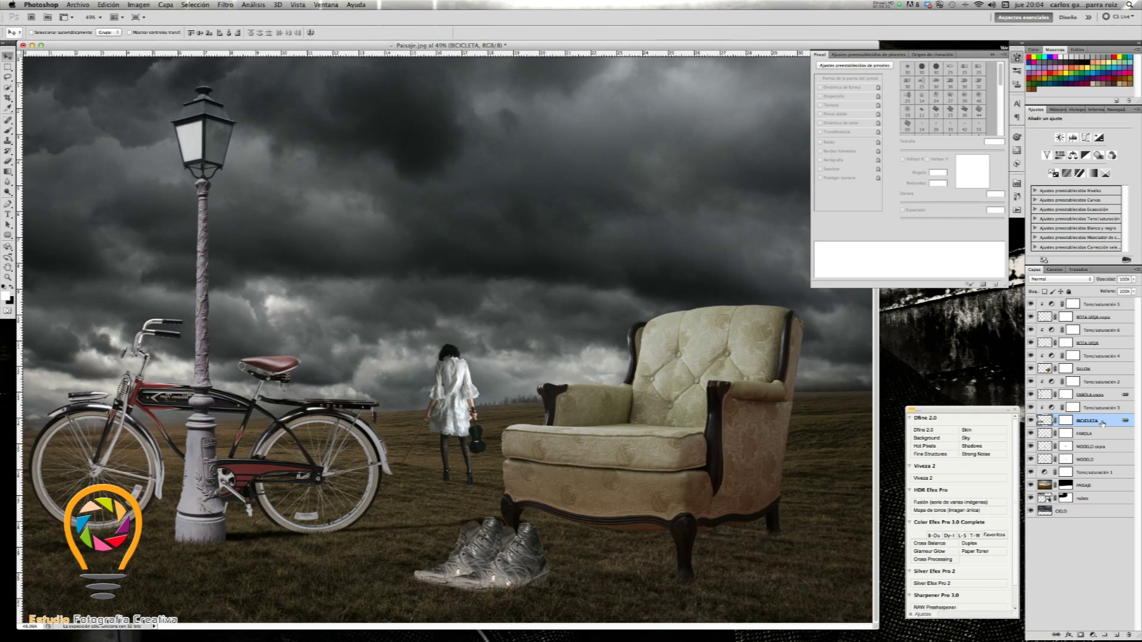
key(ctrl+j)
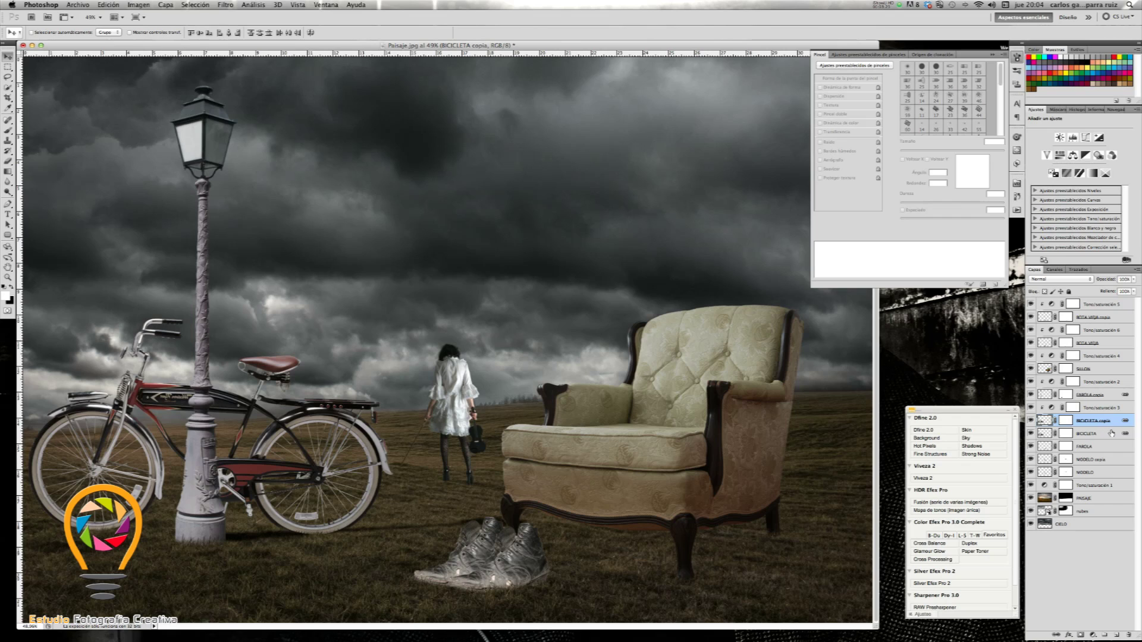
click(1110, 434)
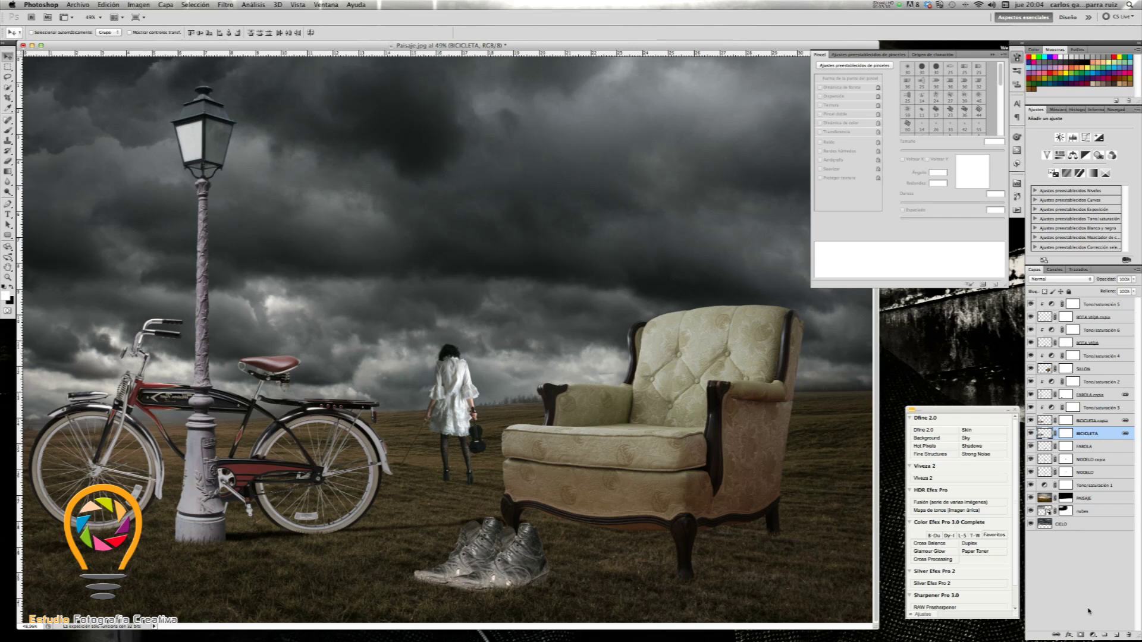
click(1056, 634)
Step: Blacken the original bicycle using Hue/Saturation with Lightness at -100
click(147, 5)
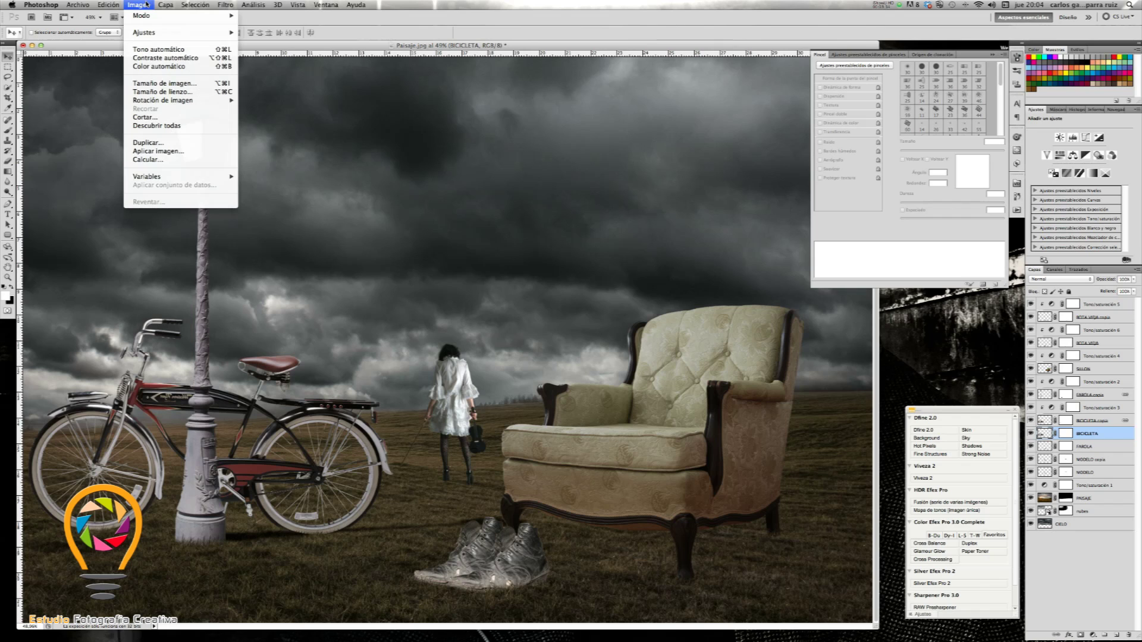
click(147, 5)
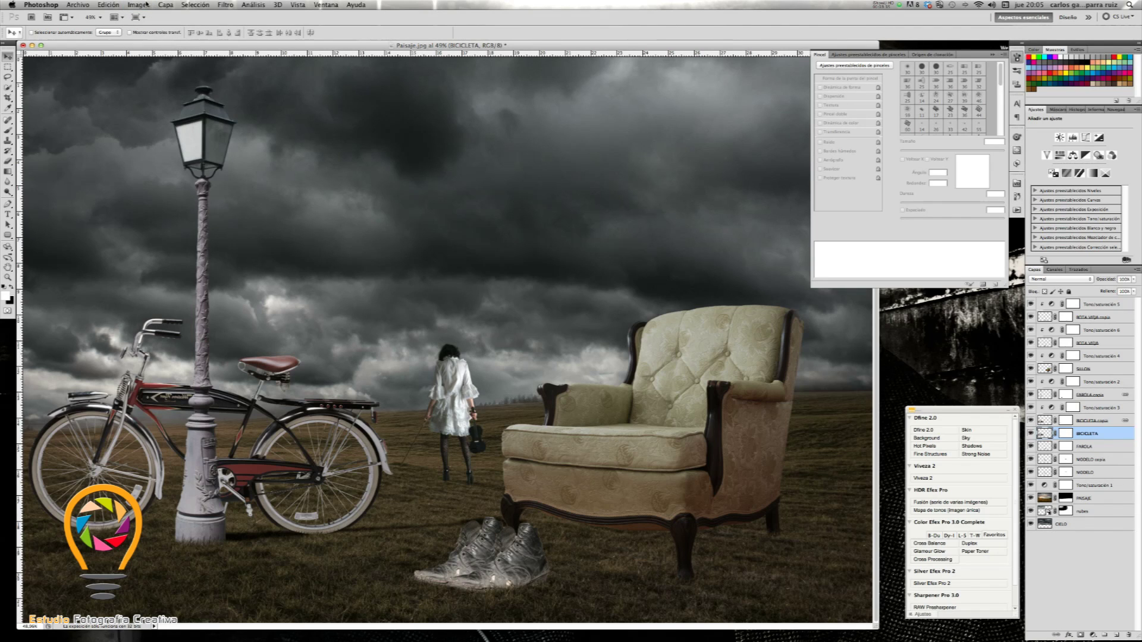
key(ctrl+u)
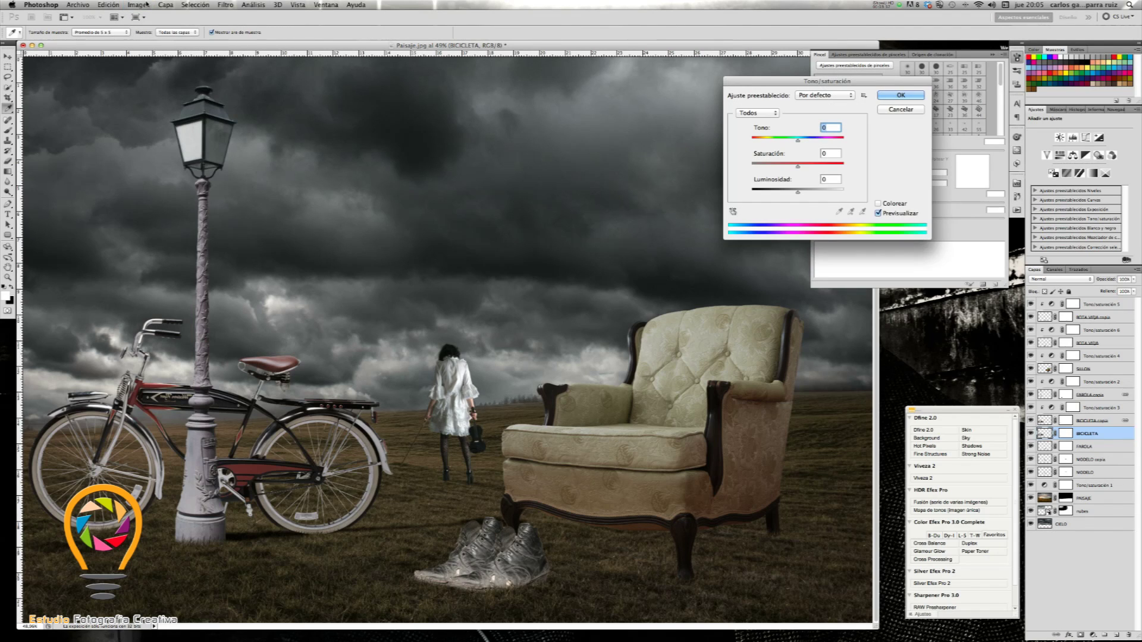
drag(798, 191, 708, 180)
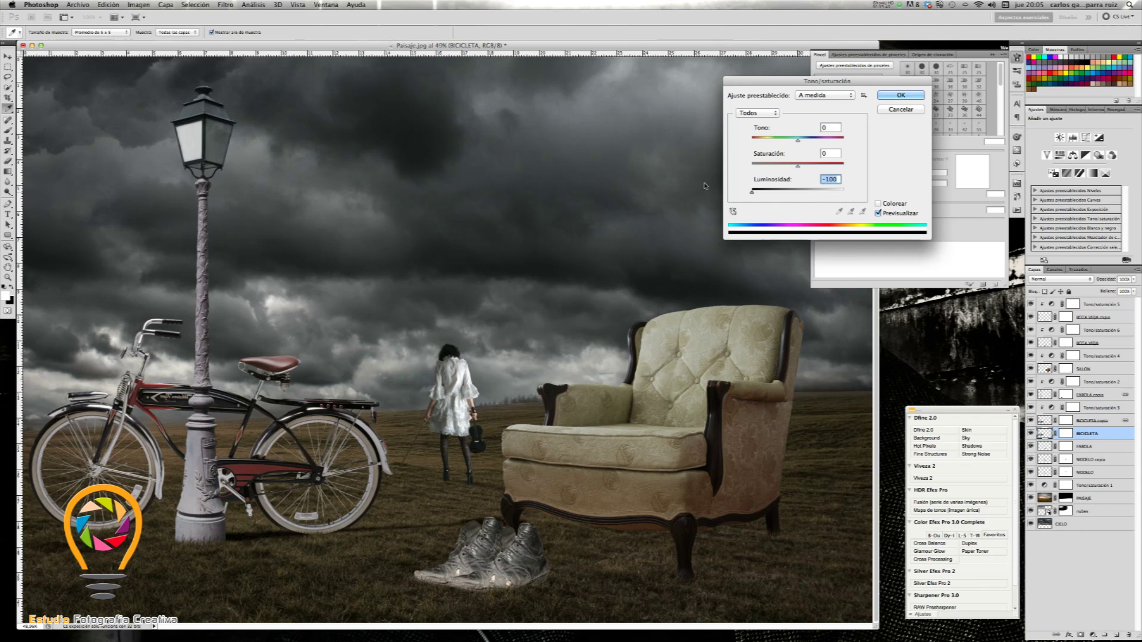
click(898, 95)
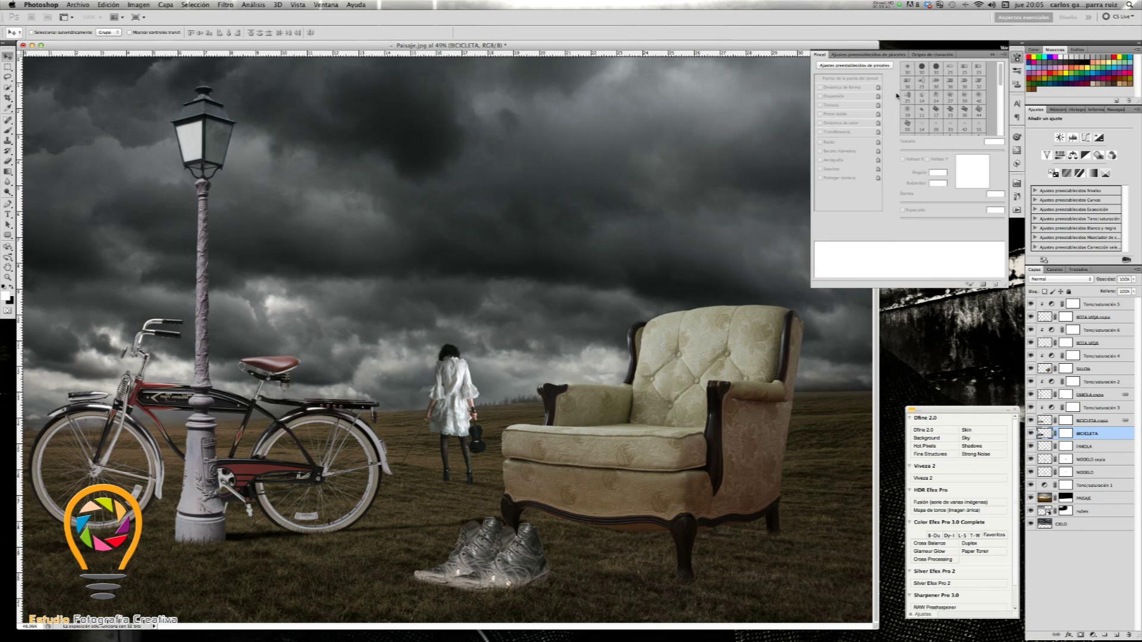
click(113, 5)
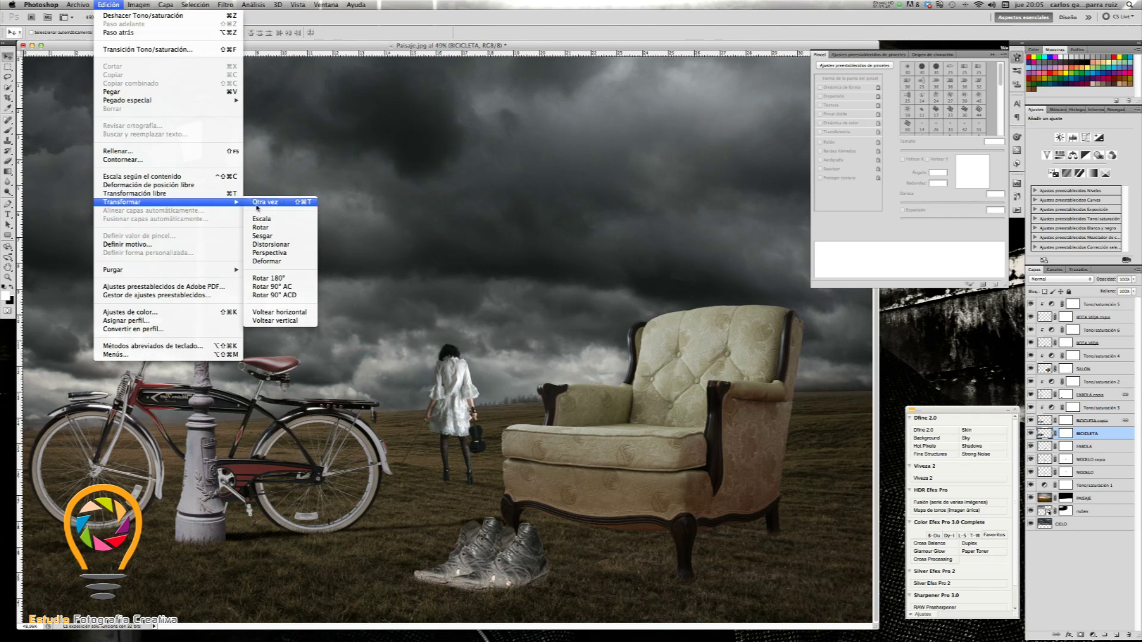
Step: Skew the black bicycle into a slanted shadow toward the armchair and commit it
click(268, 245)
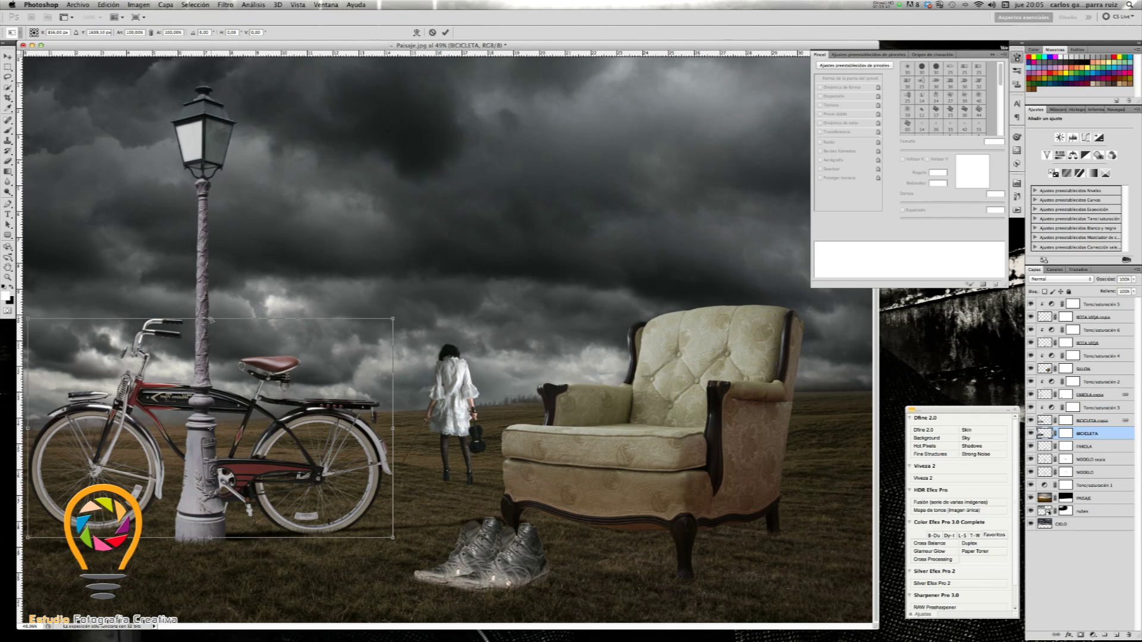
drag(211, 319, 482, 448)
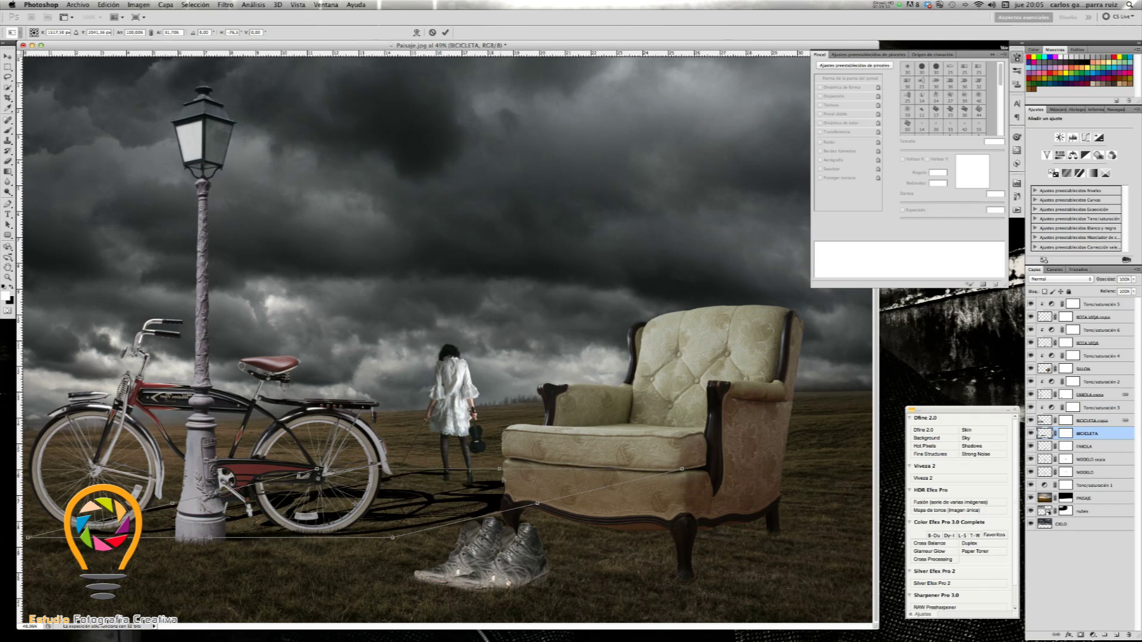
mouse_move(482, 449)
mouse_down()
mouse_move(504, 480)
mouse_move(462, 503)
mouse_up()
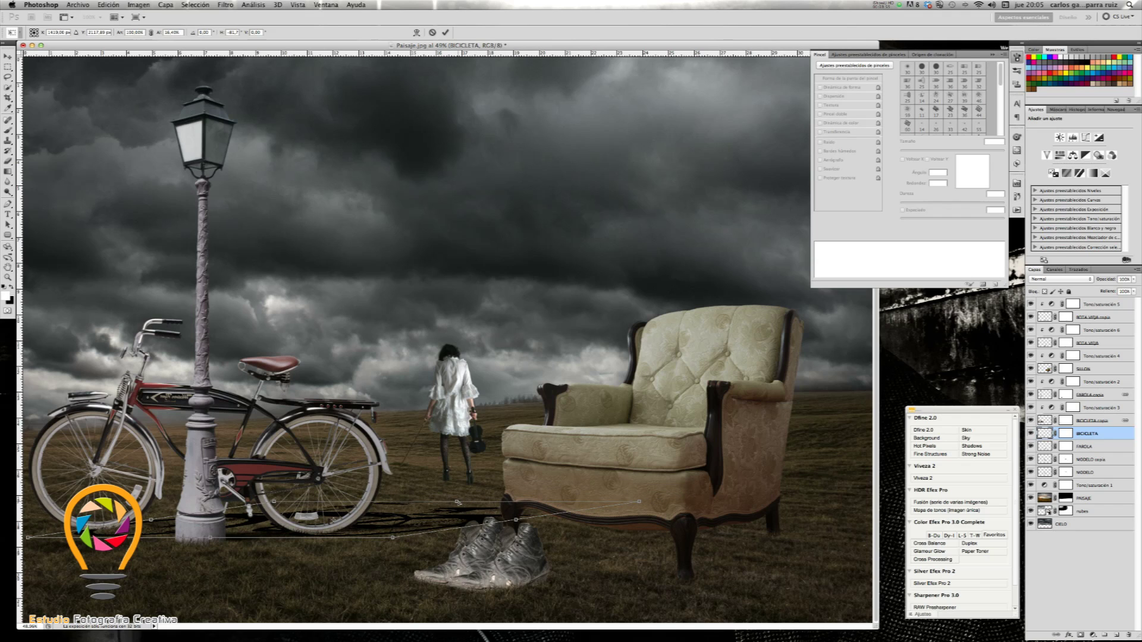
drag(461, 503, 443, 498)
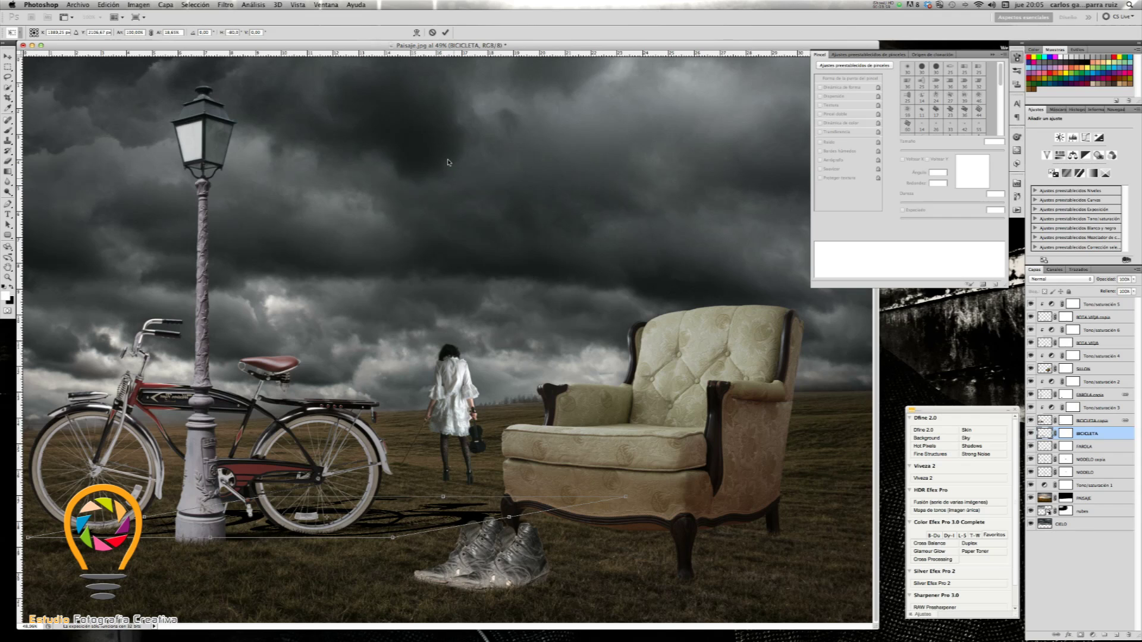
click(444, 32)
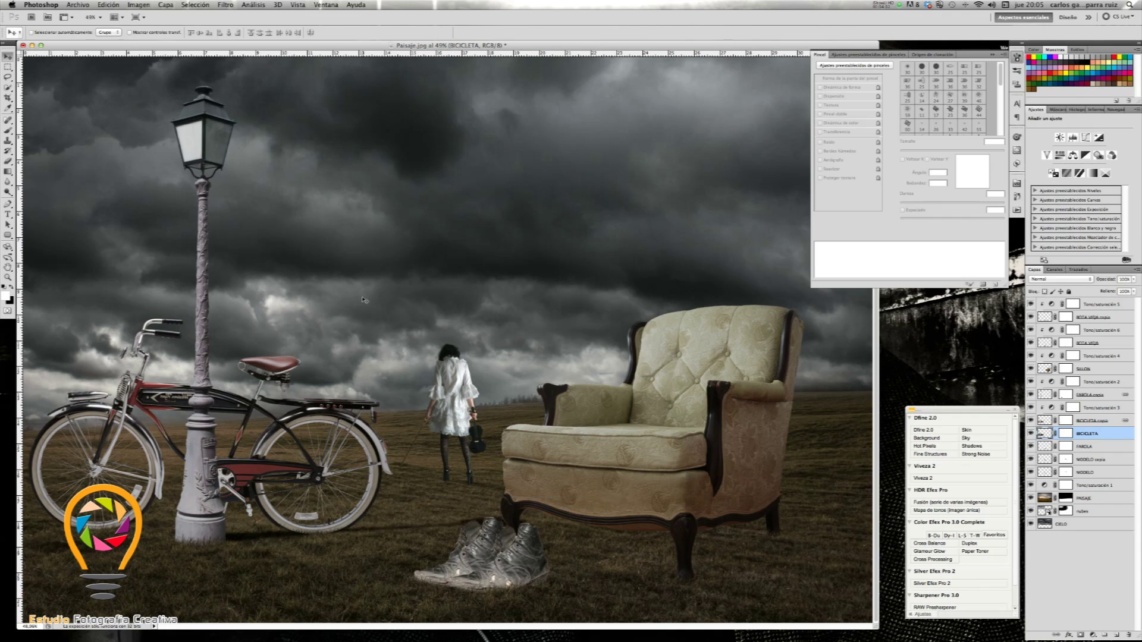
Step: Distort the bicycle shadow flat onto the grass, slanting its far edge right
click(109, 4)
mouse_move(123, 201)
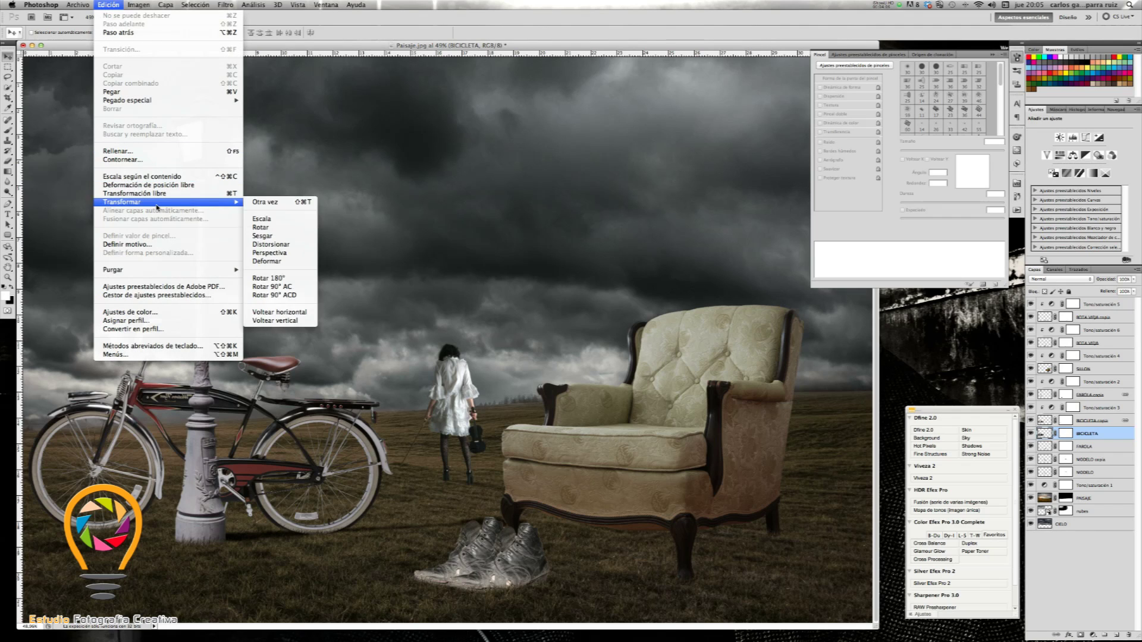
click(286, 249)
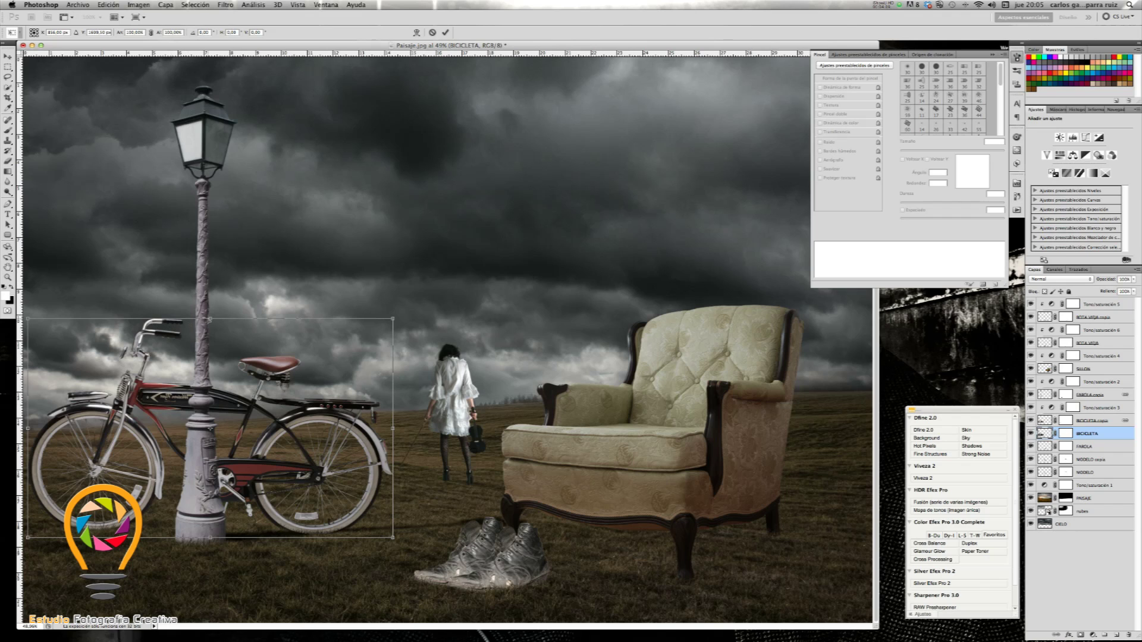
drag(210, 320, 211, 468)
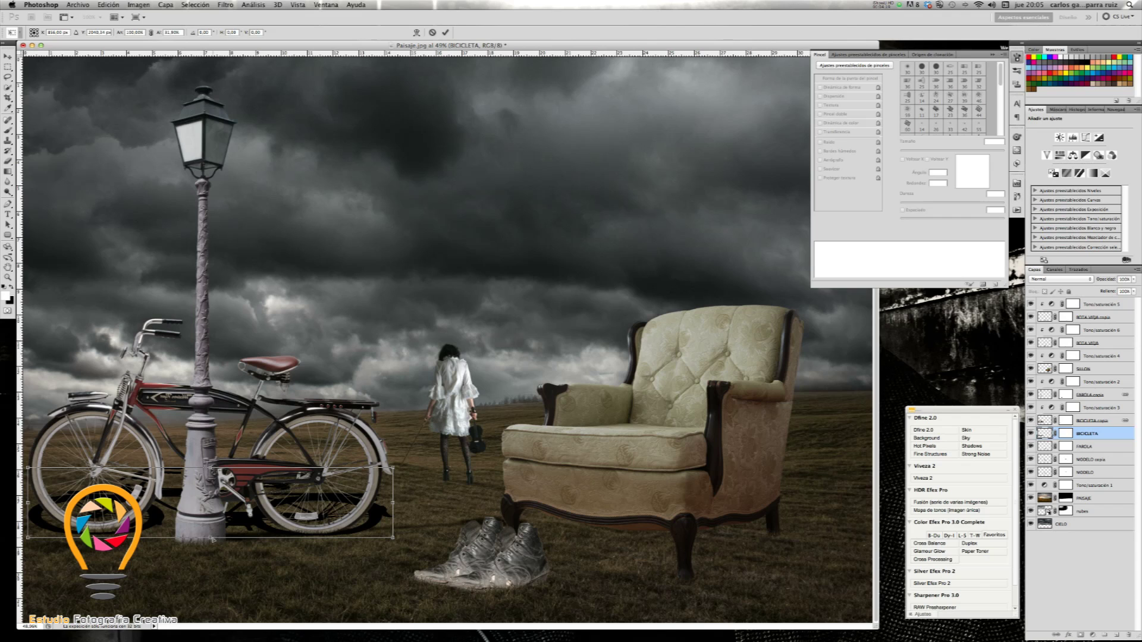
drag(213, 538, 214, 536)
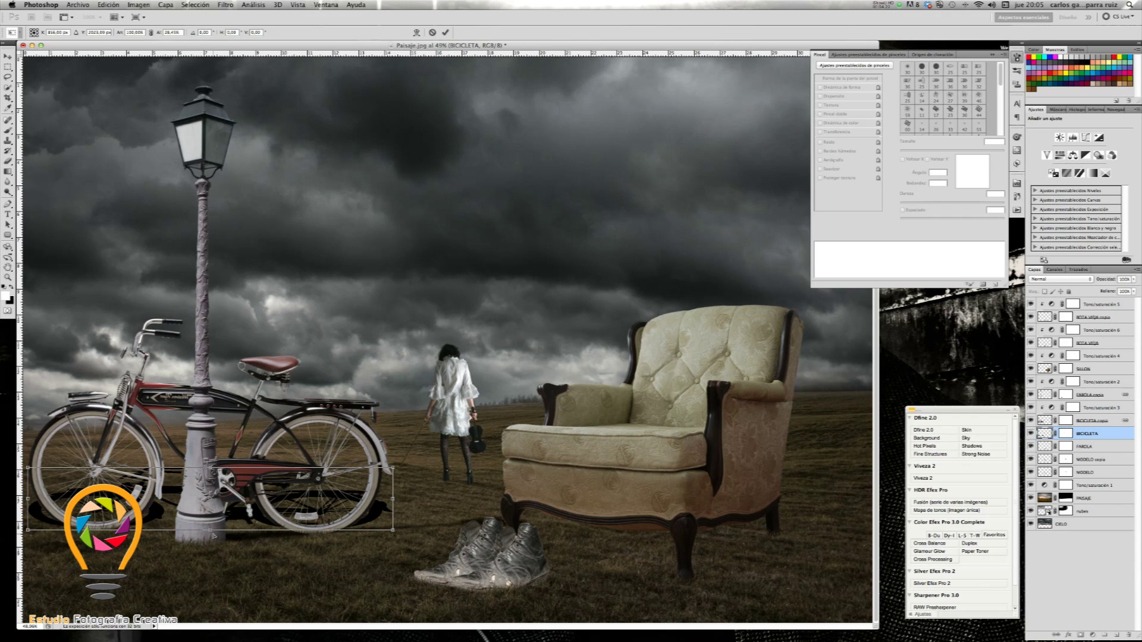
drag(211, 468, 292, 474)
drag(294, 476, 300, 486)
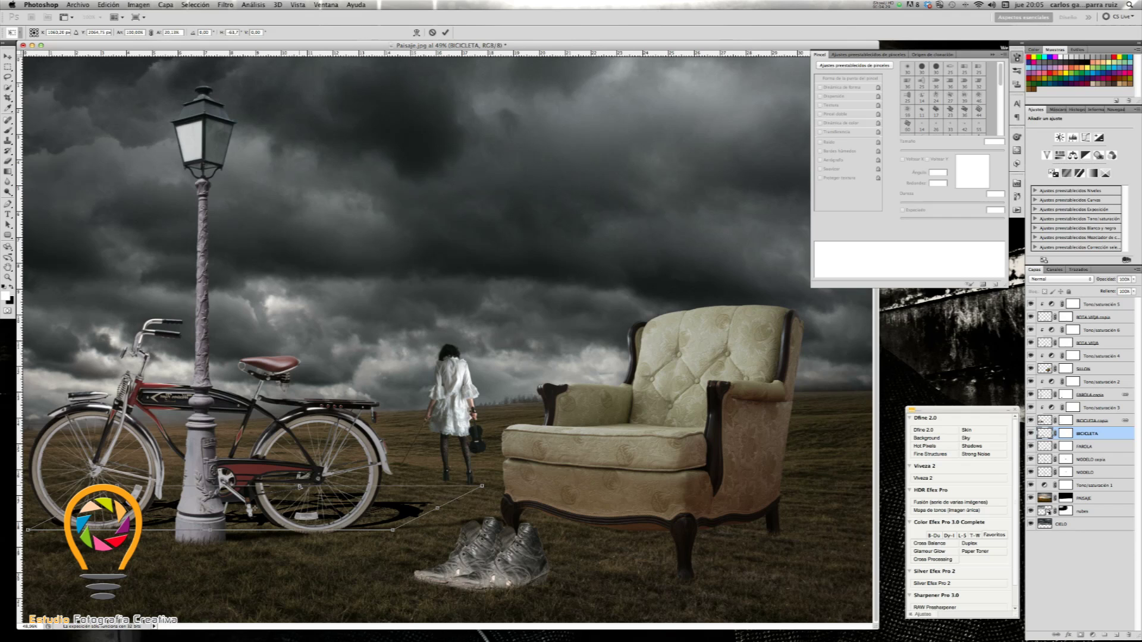
drag(300, 487, 317, 487)
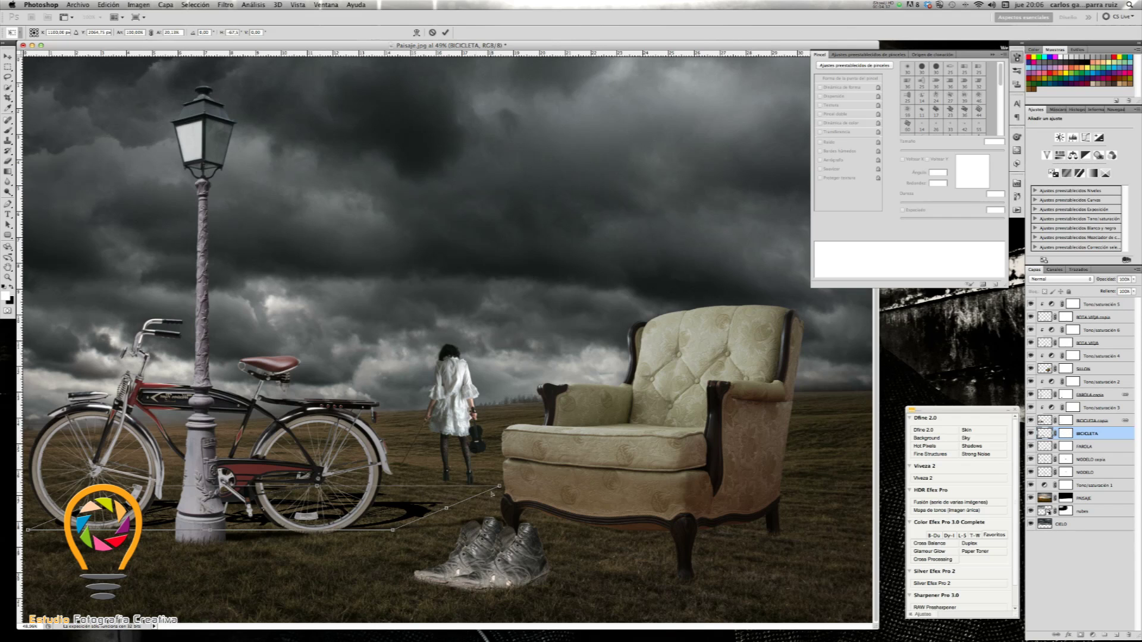
Step: Fine-tune the shadow's far corners, lengthen it slightly, and commit the distortion
drag(499, 487, 500, 493)
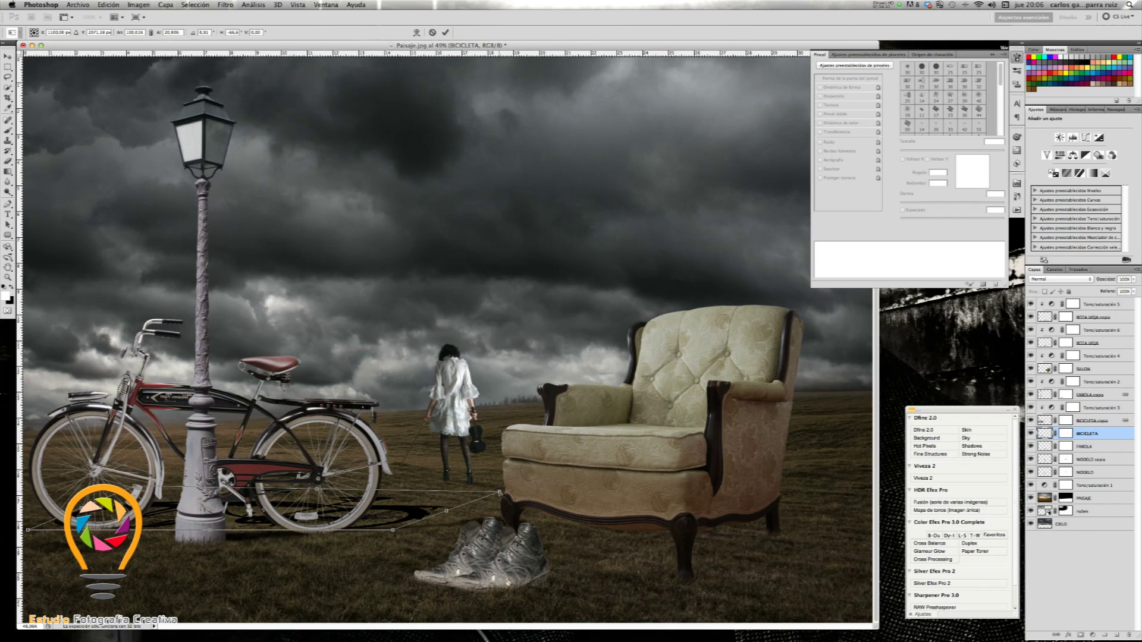
drag(500, 492, 500, 494)
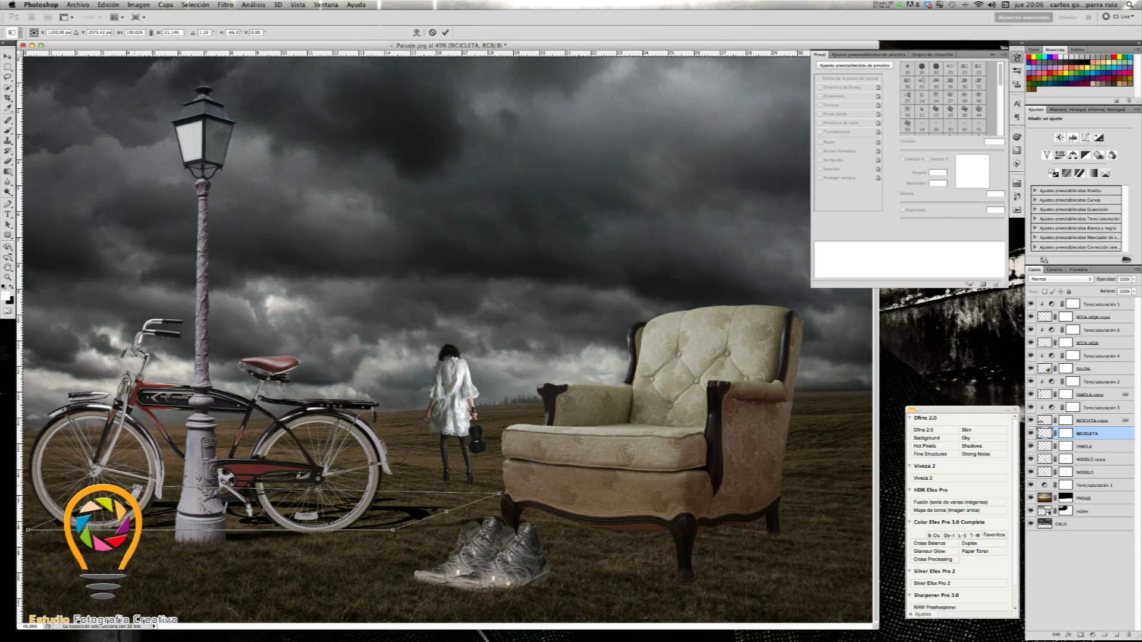
drag(176, 487, 176, 490)
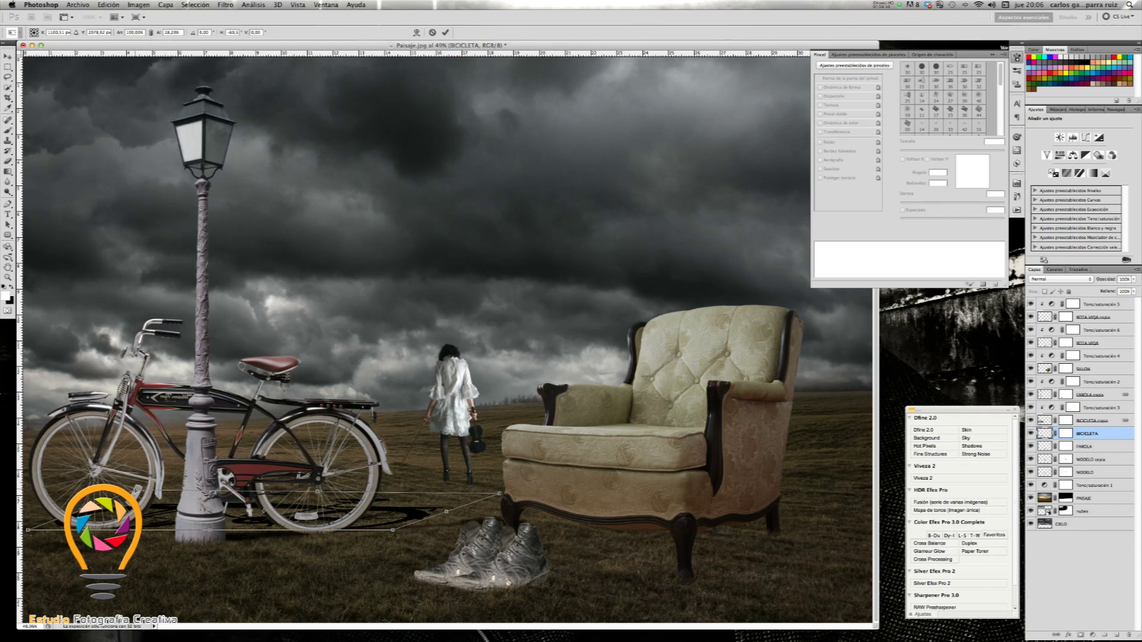
drag(318, 492, 317, 490)
drag(318, 492, 326, 488)
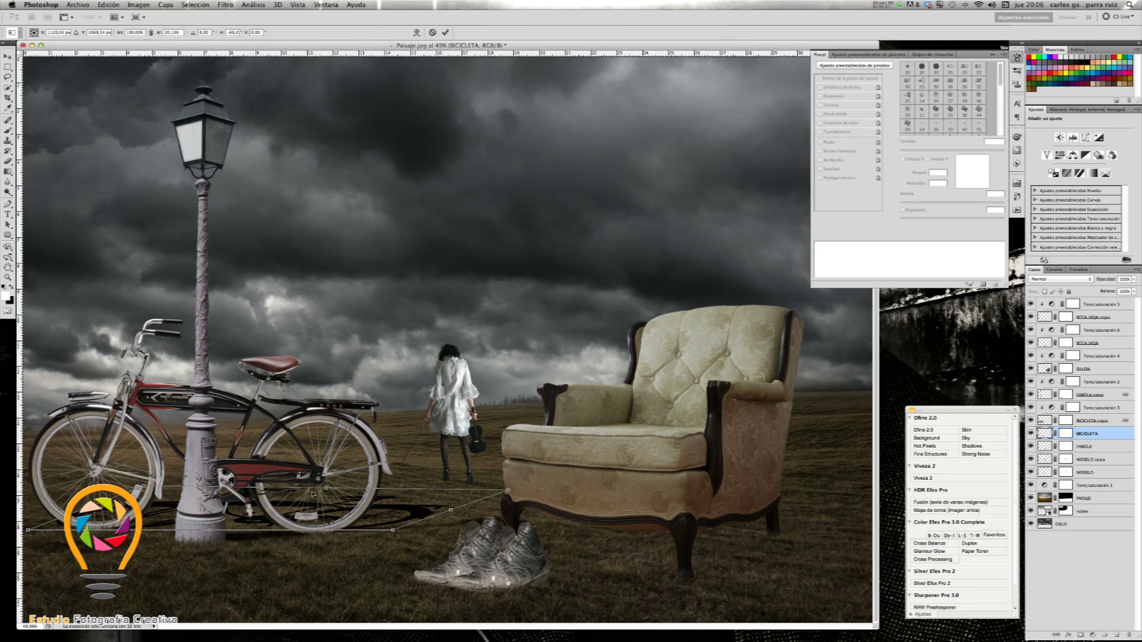
click(444, 33)
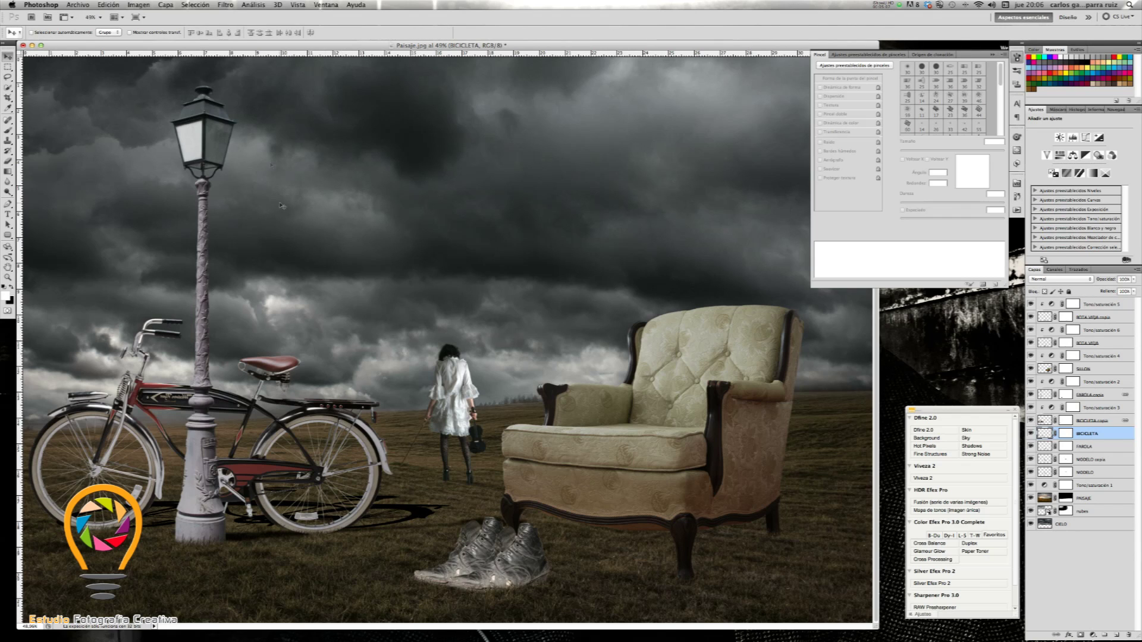
Step: Choose Filter > Blur > Gaussian Blur for the bicycle shadow, set at 5.0 pixels radius
click(226, 5)
mouse_move(240, 109)
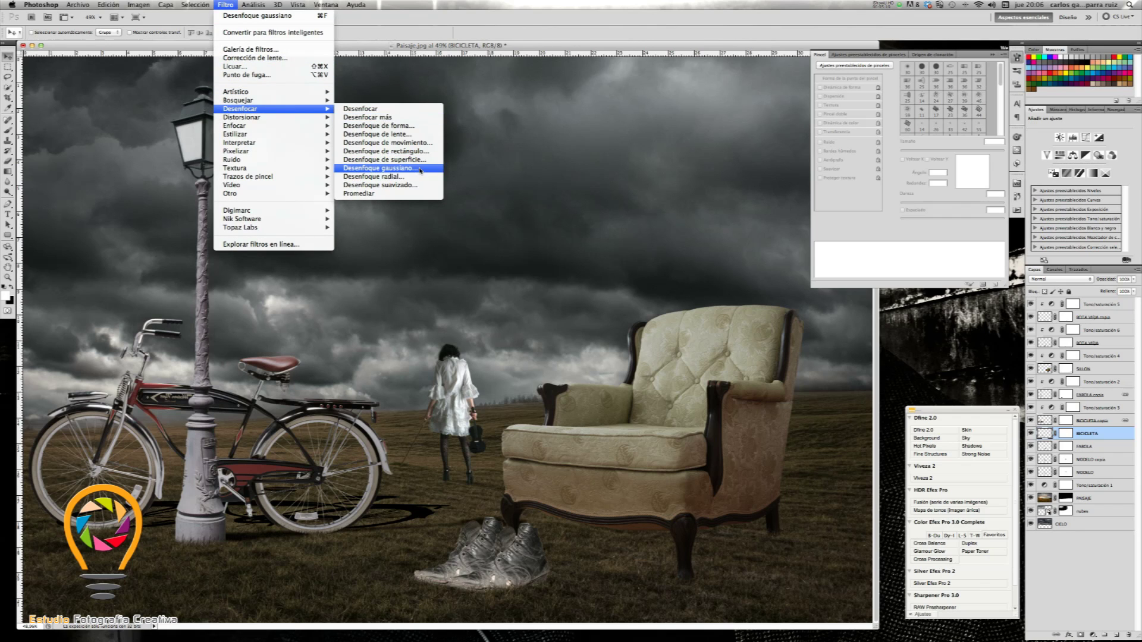
click(380, 168)
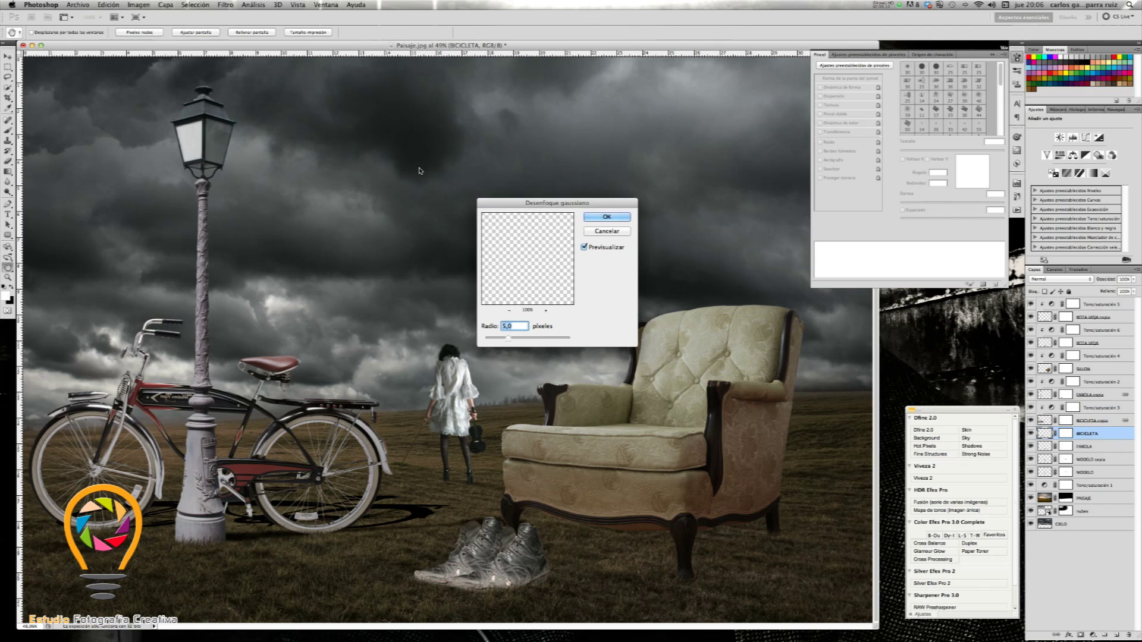